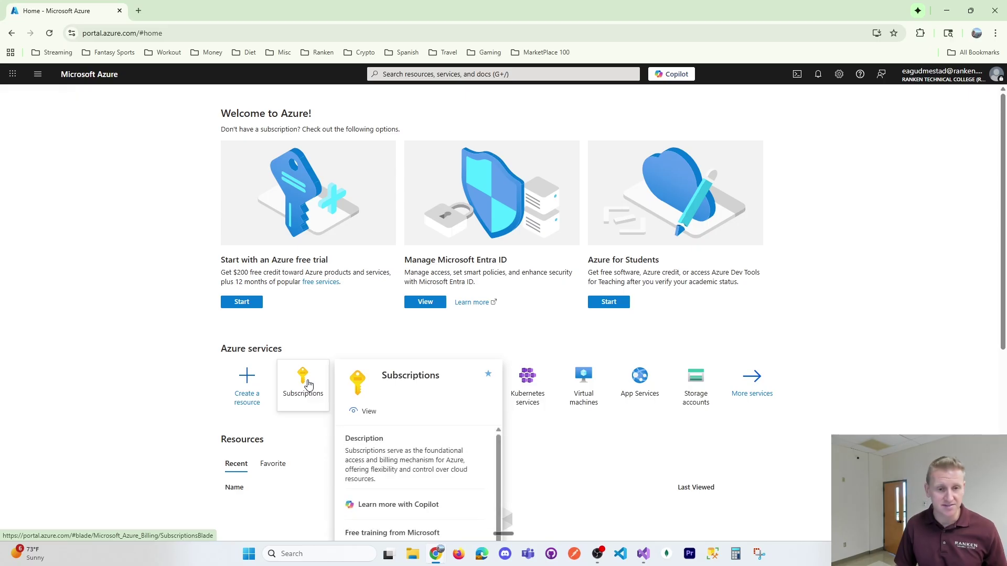
Start adding a new Azure subscription and select the Pay-As-You-Go offer.
{"action": "left_click", "coordinate": [308, 384]}
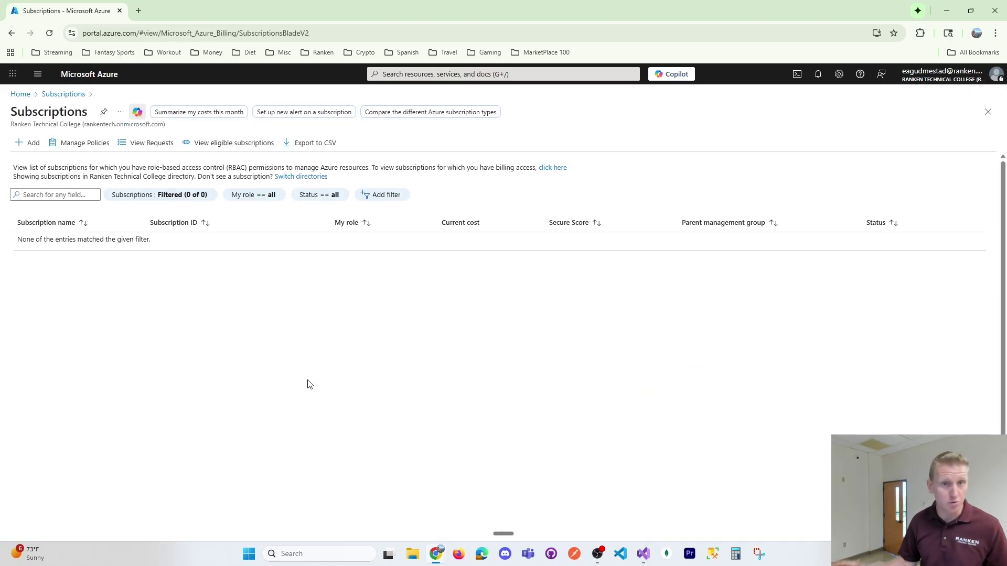
{"action": "left_click", "coordinate": [33, 143]}
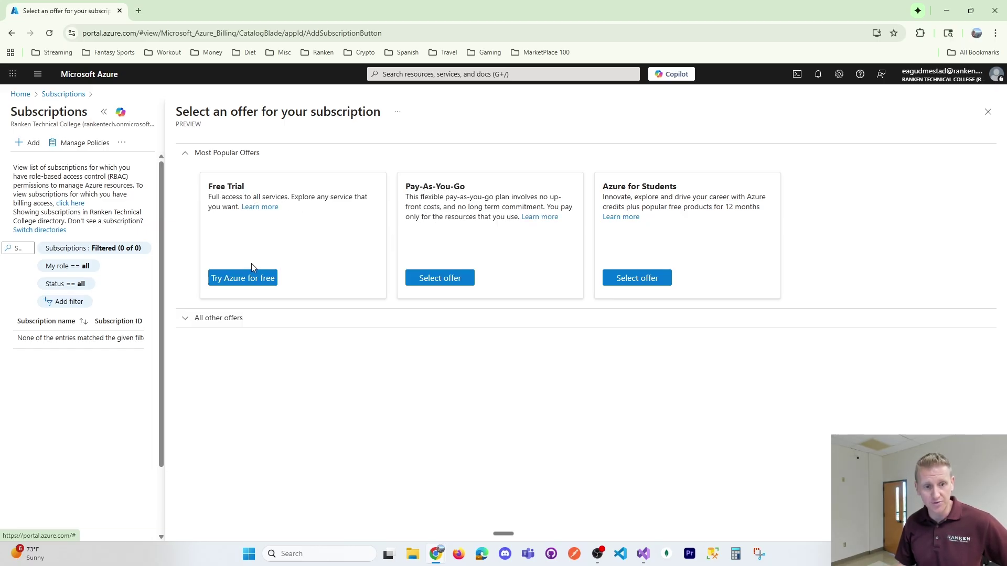
{"action": "left_click", "coordinate": [434, 281]}
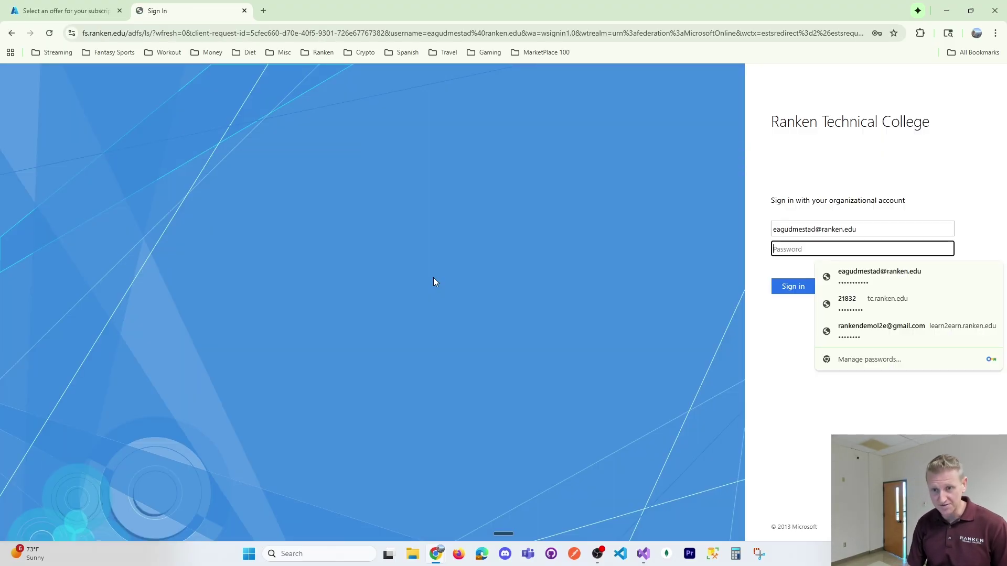
Sign in with the organizational account's password, decline the saved-password update and choose to stay signed in.
{"action": "type", "text": "•••••••••••"}
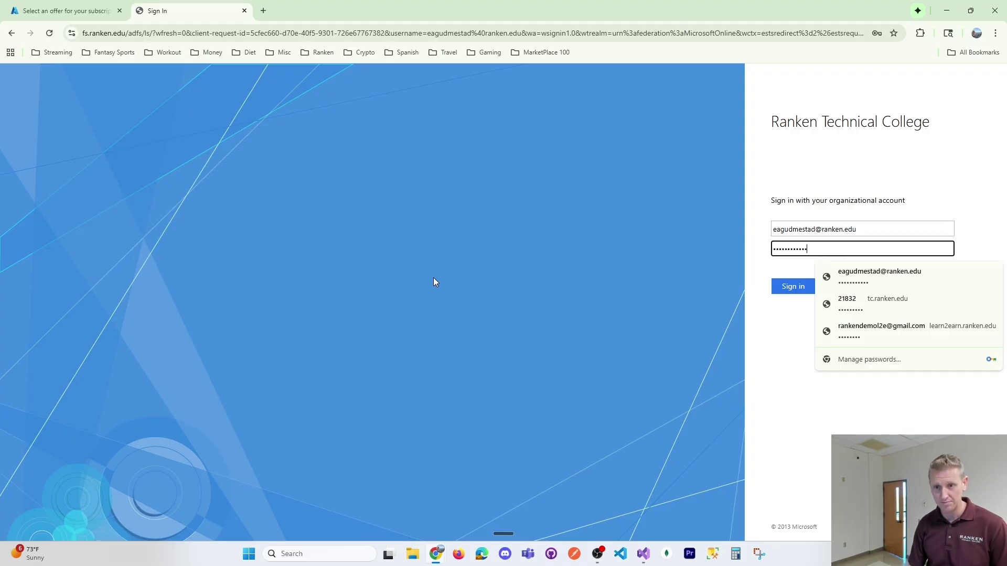
{"action": "left_click", "coordinate": [785, 290]}
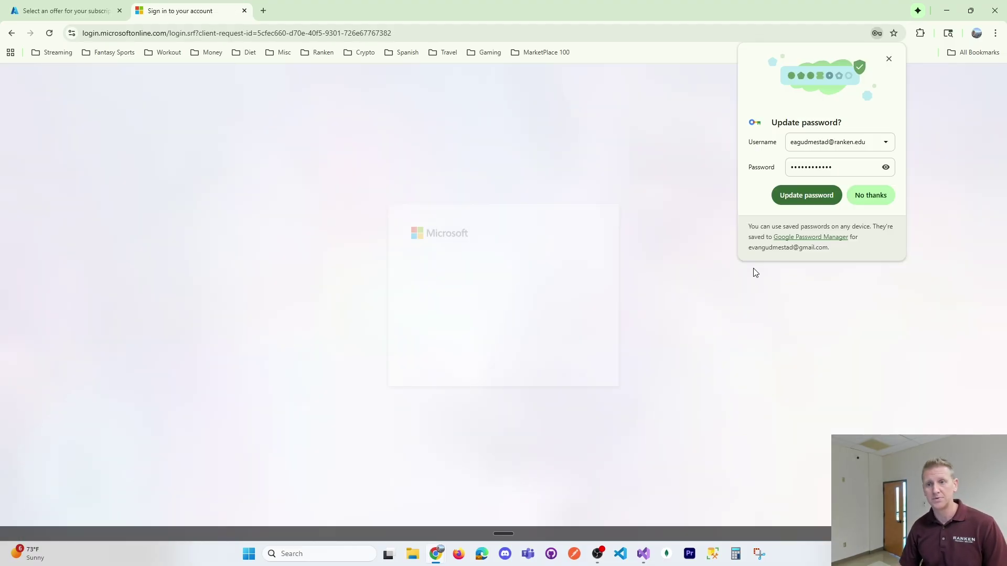
{"action": "left_click", "coordinate": [873, 197]}
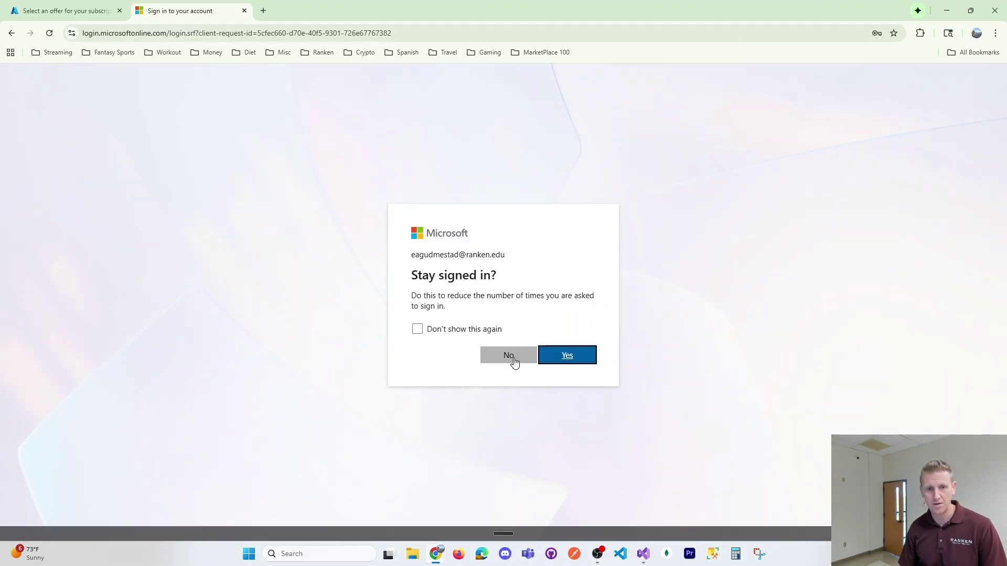
{"action": "left_click", "coordinate": [567, 354]}
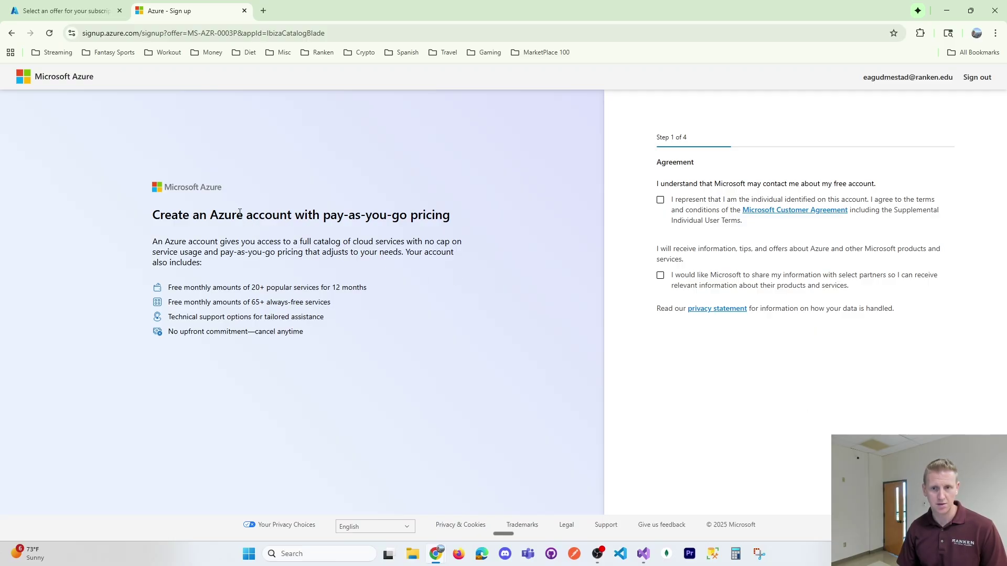
Agree to the Microsoft Customer Agreement and to information sharing with select partners, and continue to the profile information.
{"action": "left_click_drag", "start_coordinate": [192, 287], "coordinate": [280, 303]}
{"action": "left_click", "coordinate": [286, 313]}
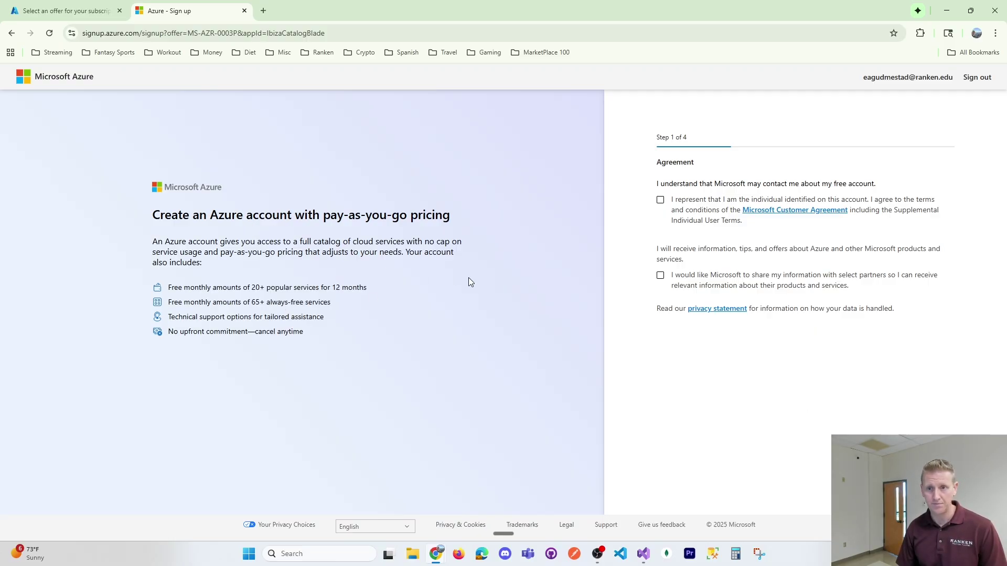
{"action": "left_click", "coordinate": [660, 201]}
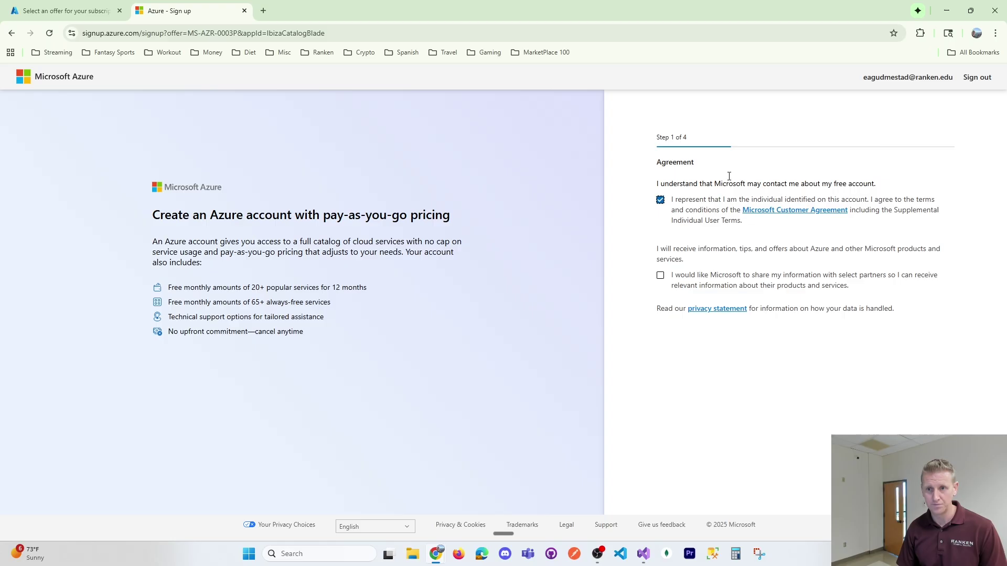
{"action": "left_click", "coordinate": [660, 276]}
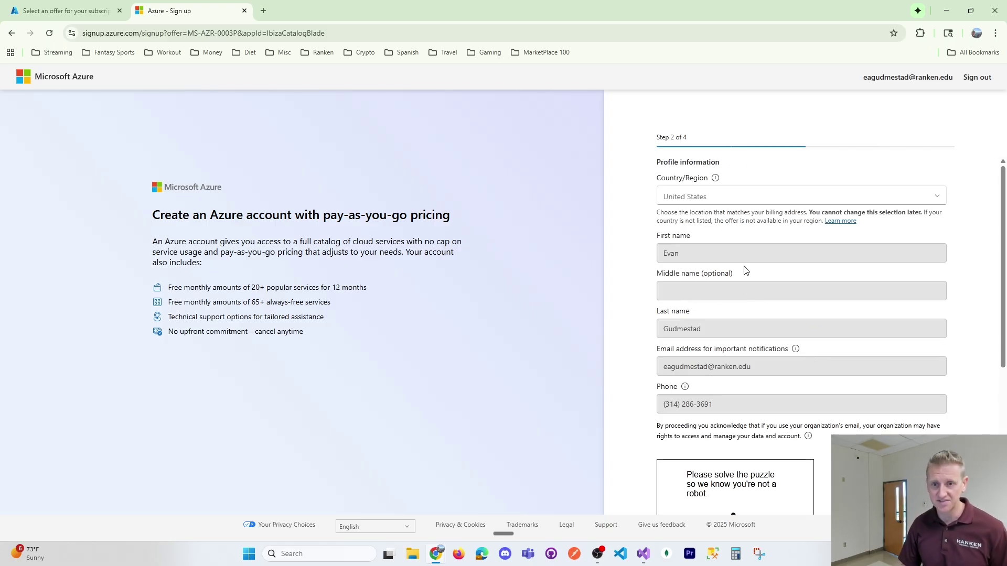
Solve the verification puzzle below the profile information by rotating the animal to match the reference direction, and submit it.
{"action": "scroll", "coordinate": [716, 346], "scroll_direction": "down", "scroll_amount": 3}
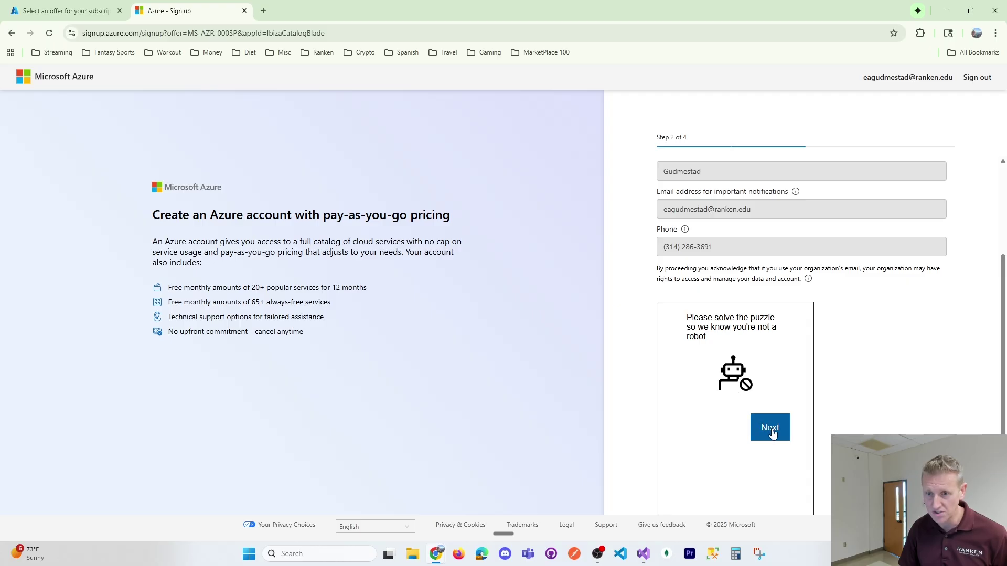
{"action": "scroll", "coordinate": [747, 369], "scroll_direction": "down", "scroll_amount": 2}
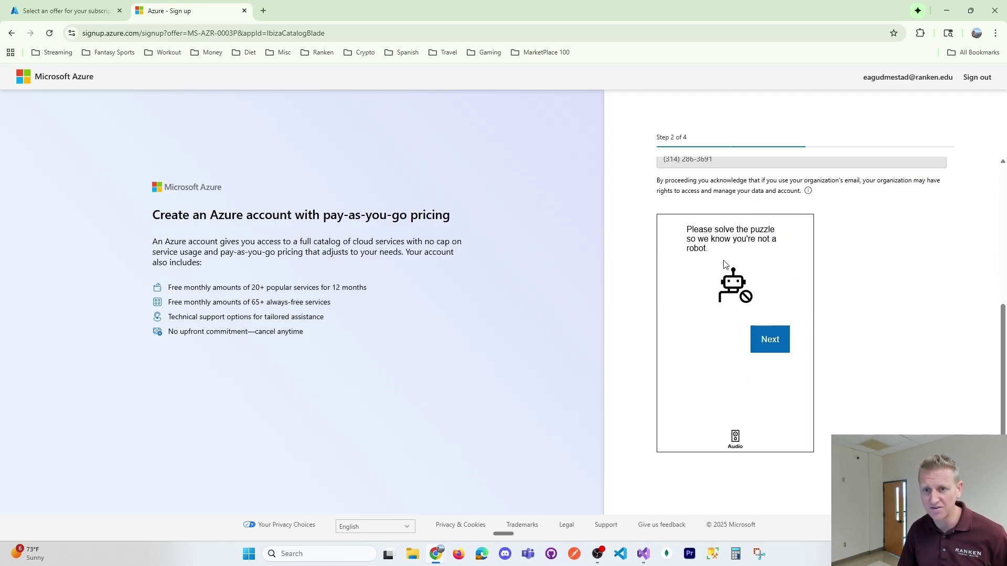
{"action": "left_click", "coordinate": [771, 342]}
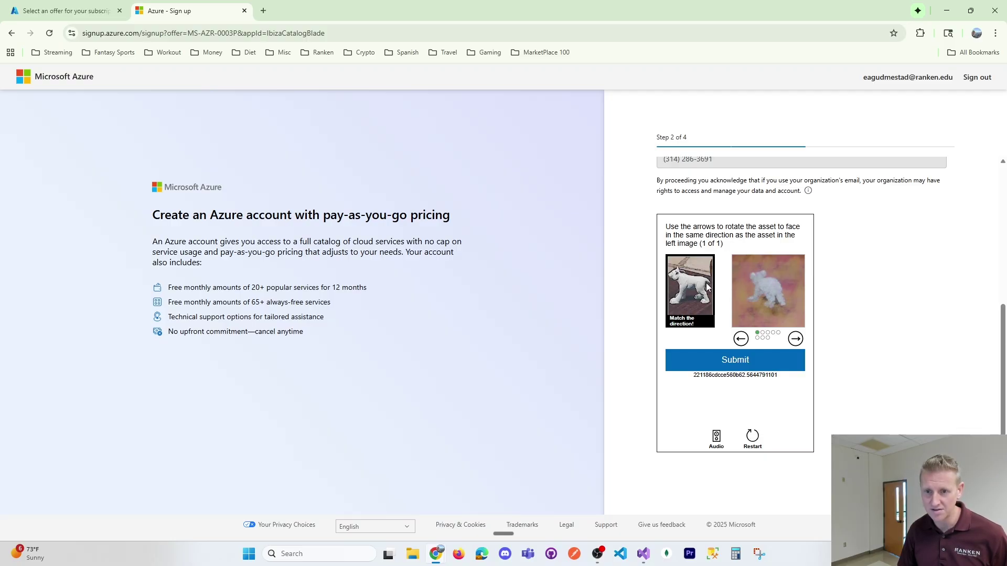
{"action": "left_click", "coordinate": [741, 341]}
{"action": "left_click", "coordinate": [740, 342]}
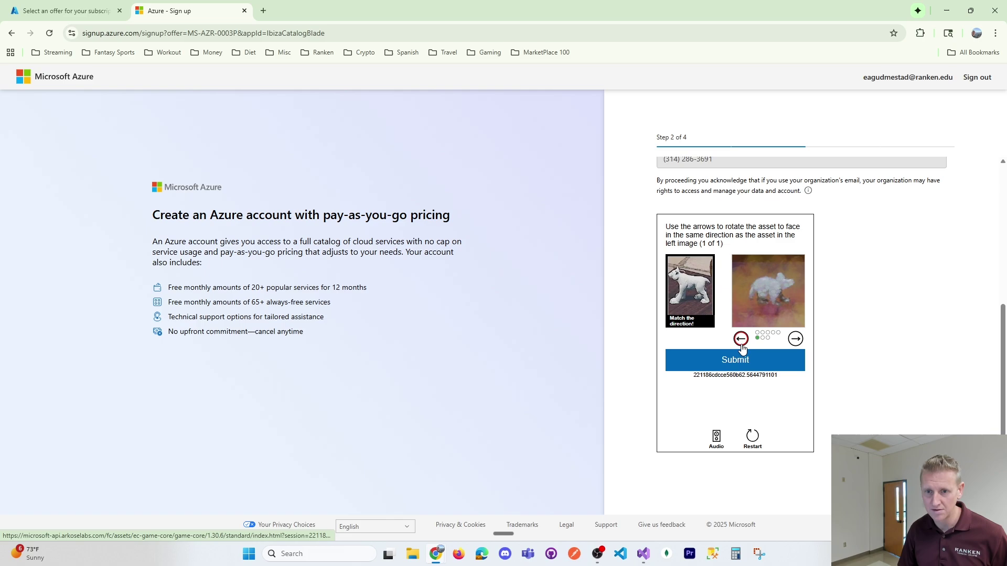
{"action": "left_click", "coordinate": [741, 339]}
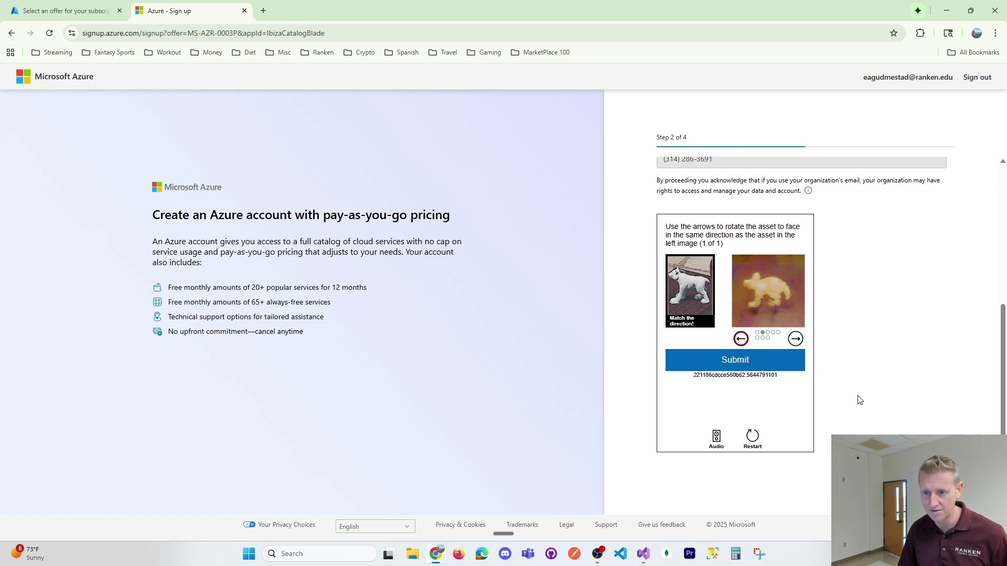
{"action": "left_click", "coordinate": [741, 339]}
{"action": "left_click", "coordinate": [795, 339]}
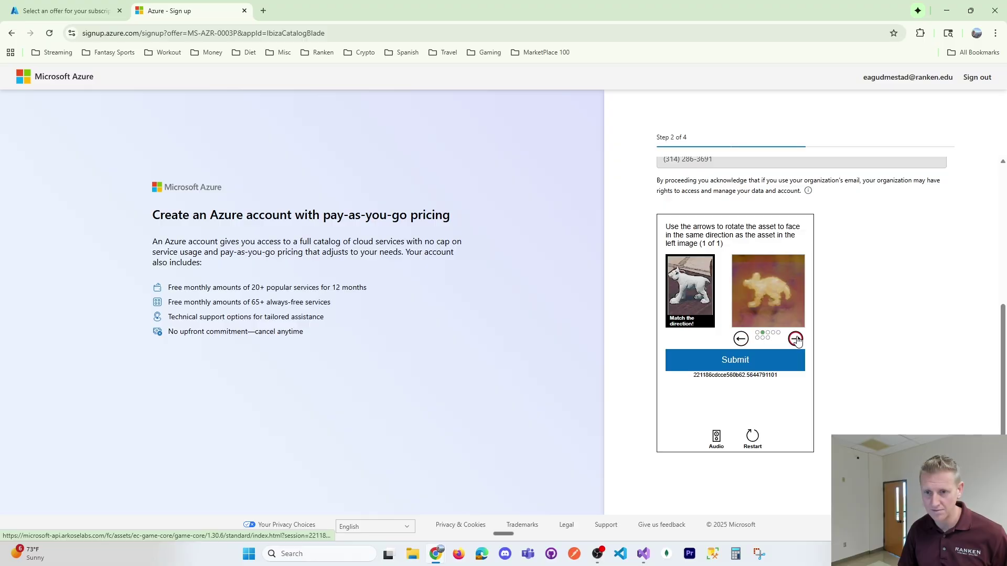
{"action": "left_click", "coordinate": [796, 339]}
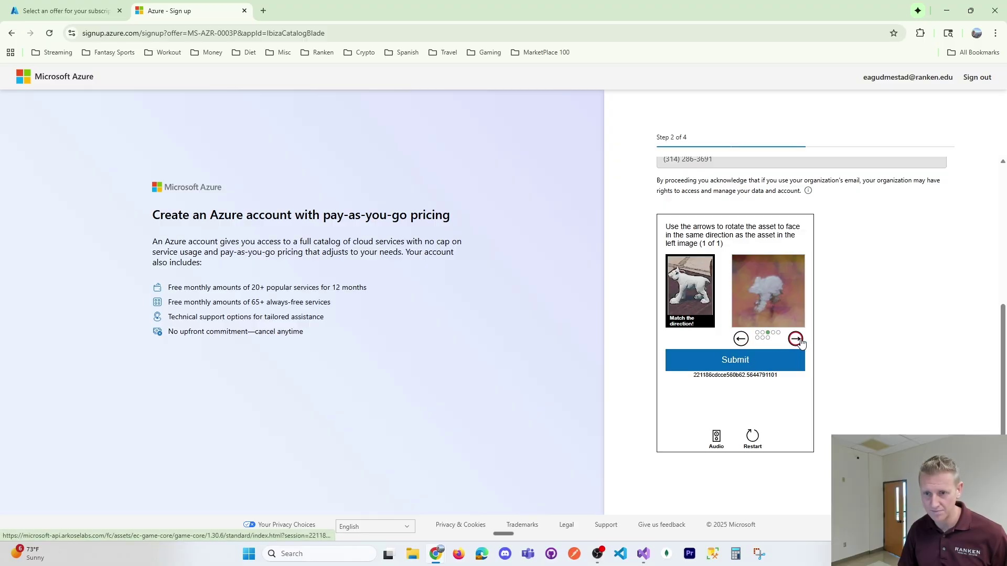
{"action": "left_click", "coordinate": [740, 338]}
{"action": "left_click", "coordinate": [745, 367]}
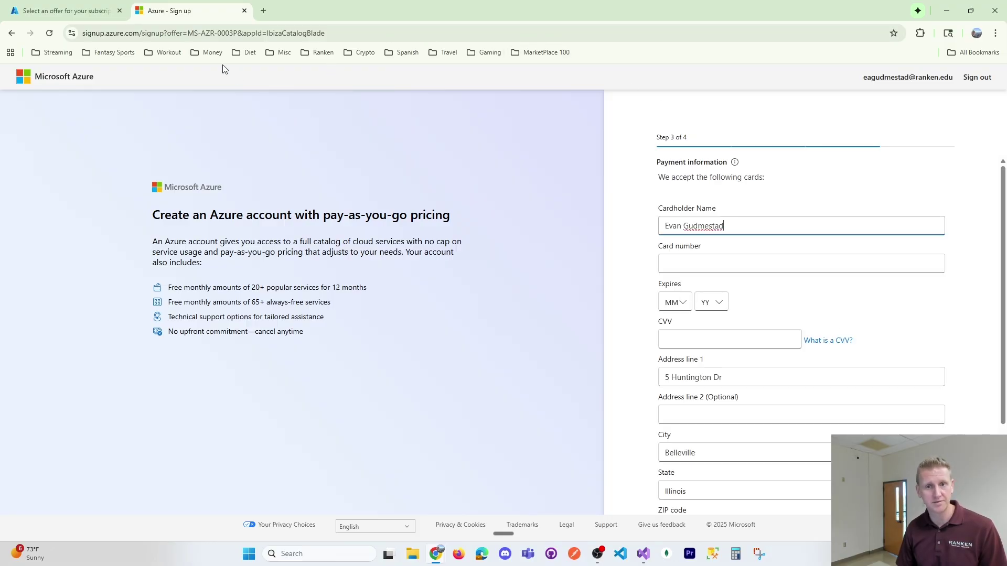
Continue past the multi-factor authentication notice for protecting the account to complete the Azure sign-up.
{"action": "key", "text": "ctrl+w"}
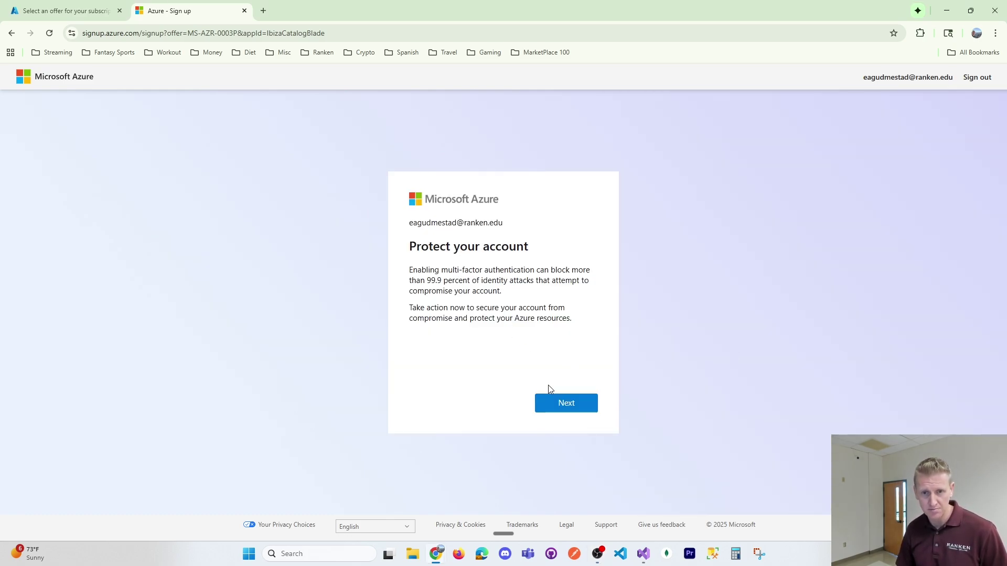
{"action": "left_click", "coordinate": [562, 411]}
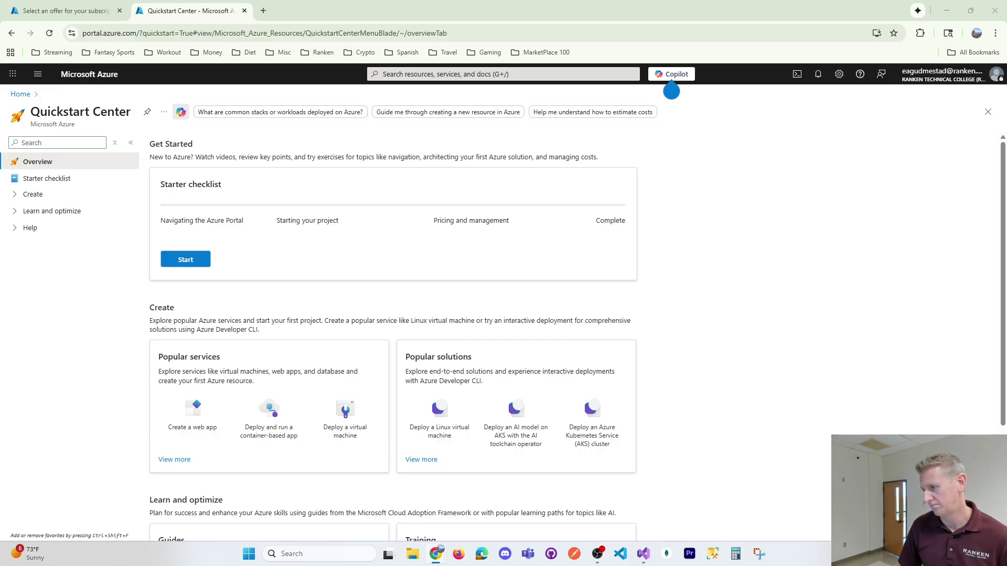
Search the portal for Azure OpenAI and try to use the service page before closing it.
{"action": "left_click", "coordinate": [422, 75]}
{"action": "type", "text": "Azure "}
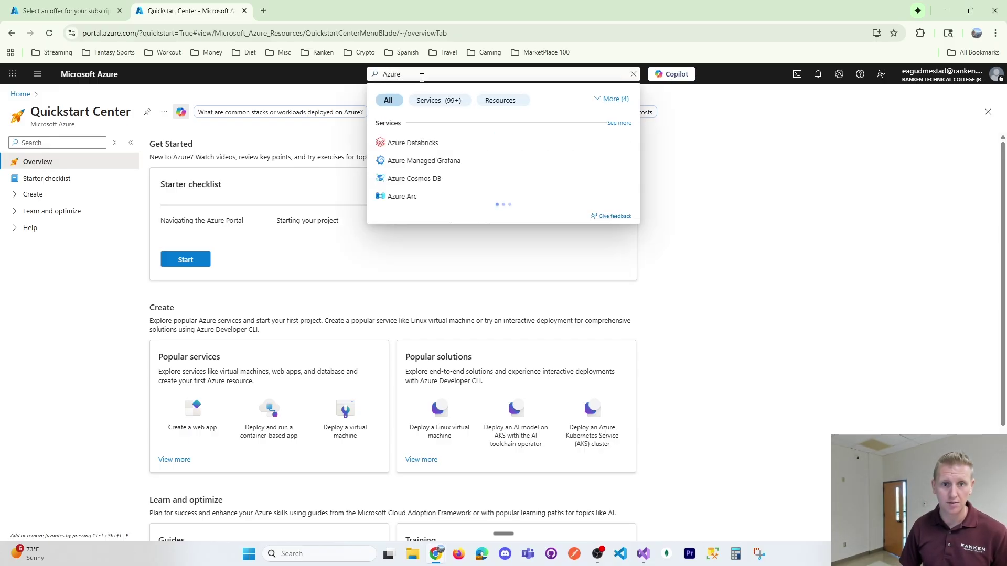
{"action": "type", "text": "OpenAI"}
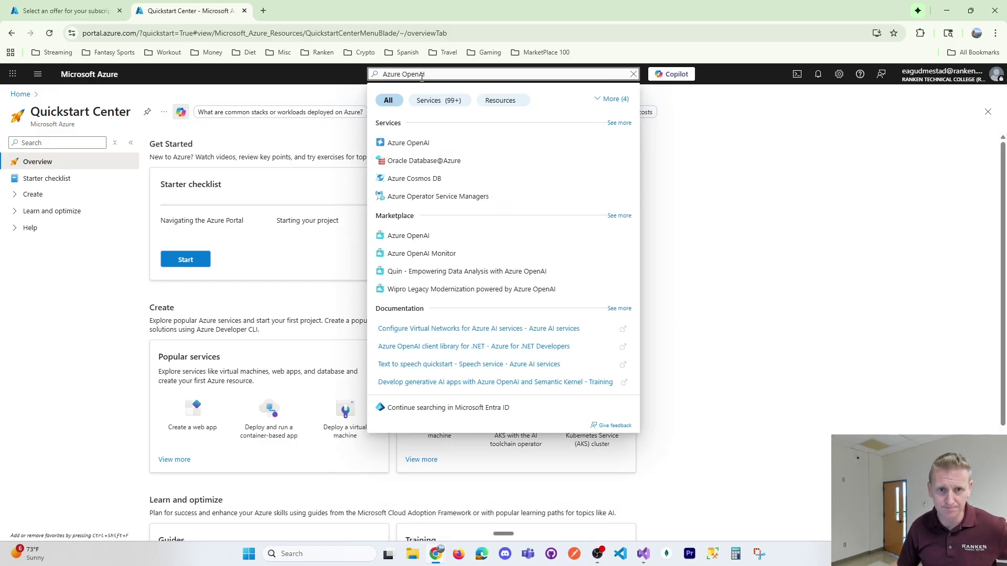
{"action": "left_click", "coordinate": [418, 142]}
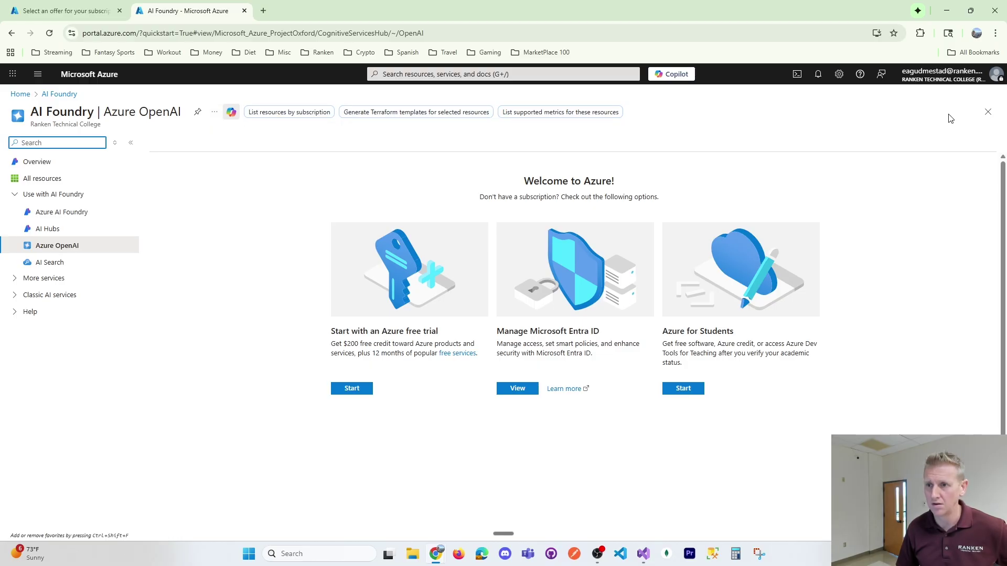
{"action": "left_click", "coordinate": [988, 111]}
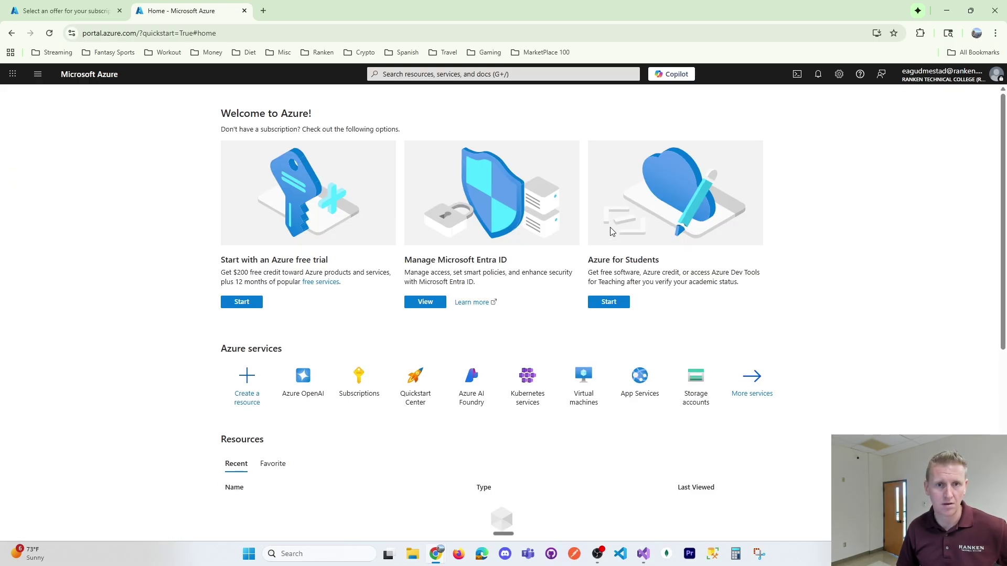
Check the Subscriptions list in the original tab, close that tab and reload the portal home page.
{"action": "left_click", "coordinate": [72, 9]}
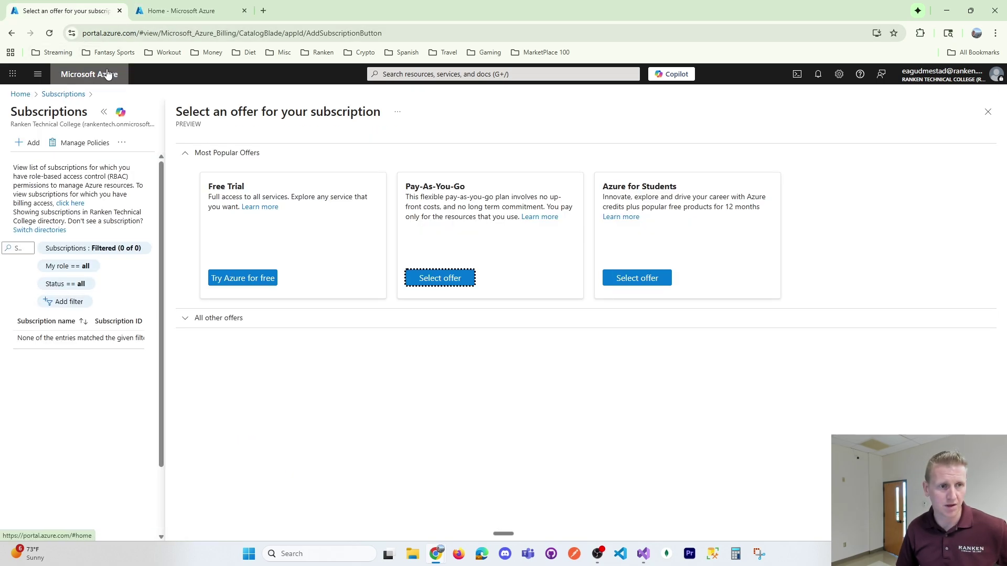
{"action": "left_click", "coordinate": [74, 95]}
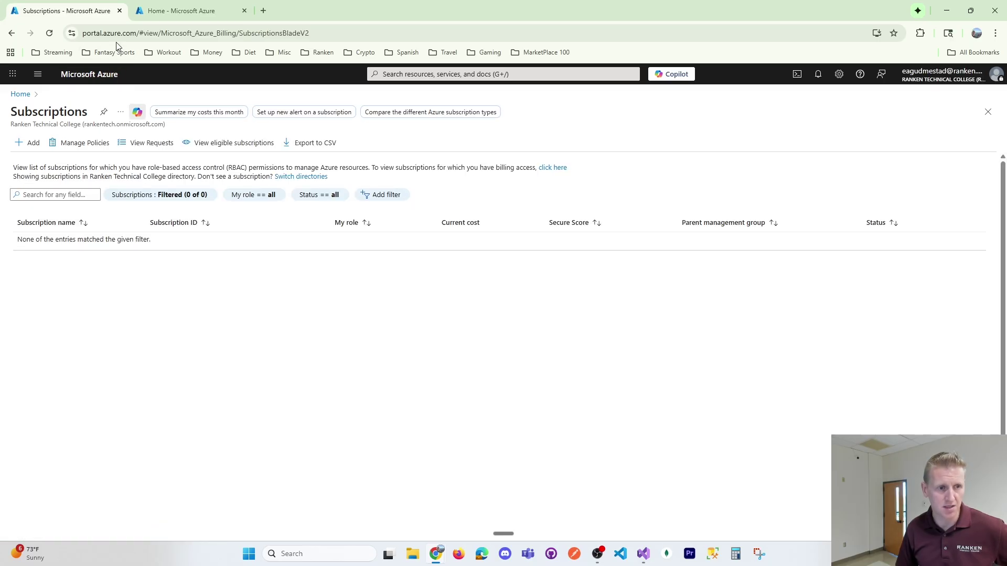
{"action": "left_click", "coordinate": [119, 11]}
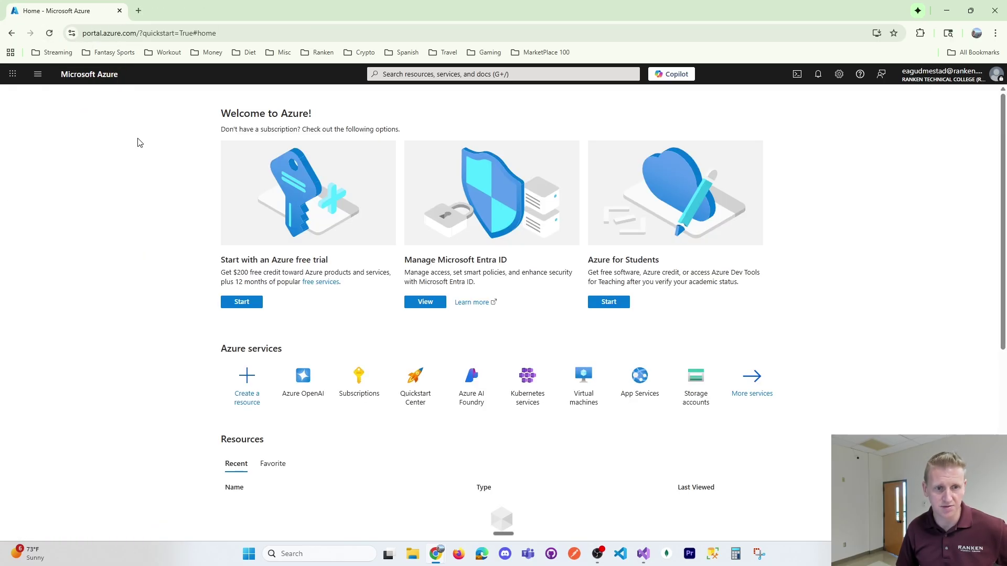
{"action": "left_click", "coordinate": [412, 76]}
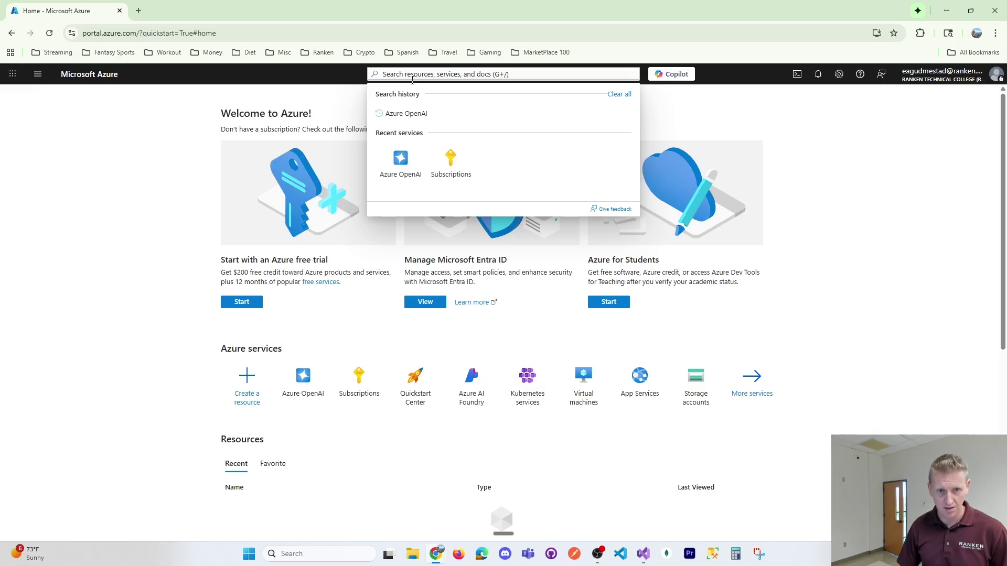
{"action": "left_click", "coordinate": [49, 34]}
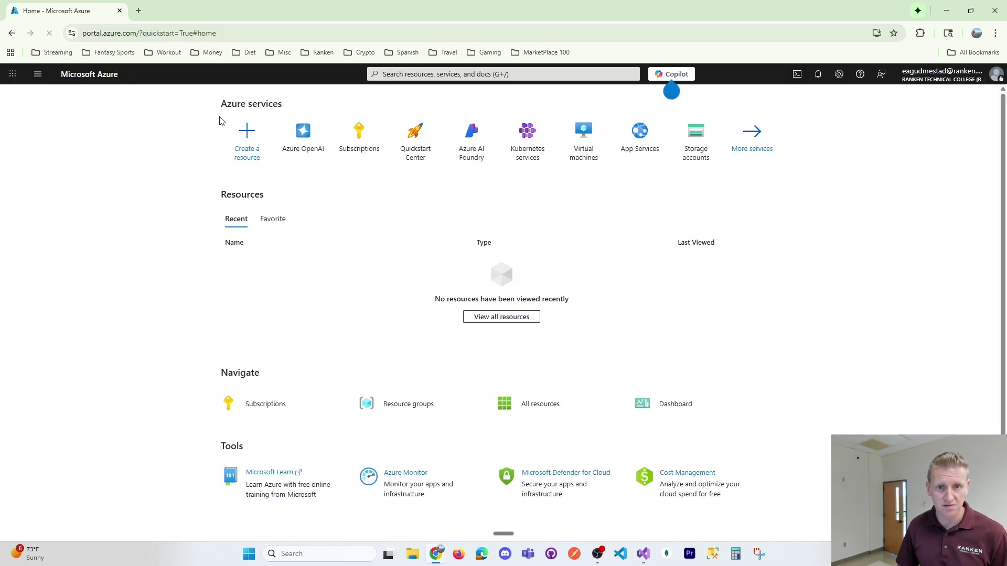
Open the Azure OpenAI service and start creating a resource of type Azure OpenAI.
{"action": "left_click", "coordinate": [454, 75]}
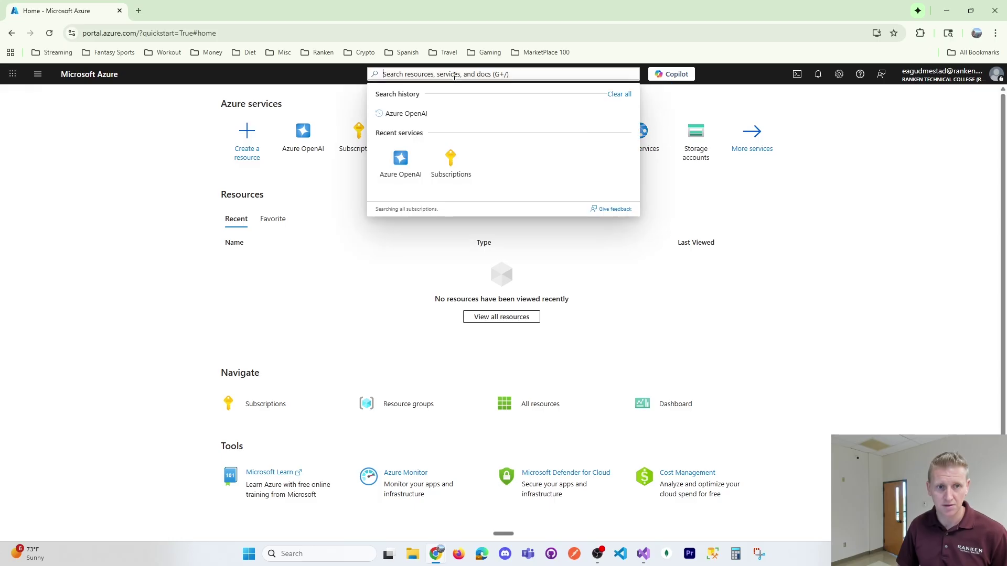
{"action": "left_click", "coordinate": [308, 137]}
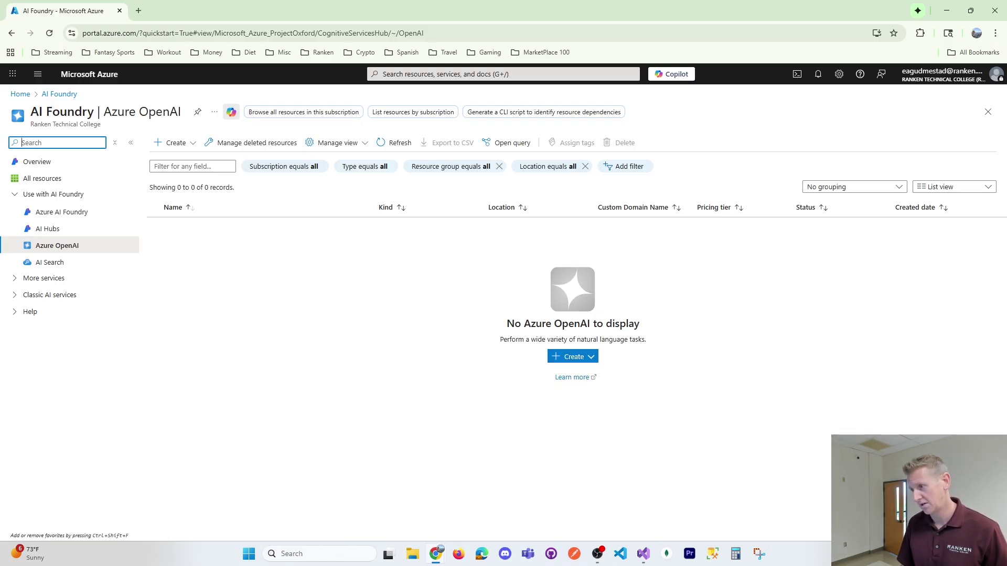
{"action": "left_click", "coordinate": [569, 357]}
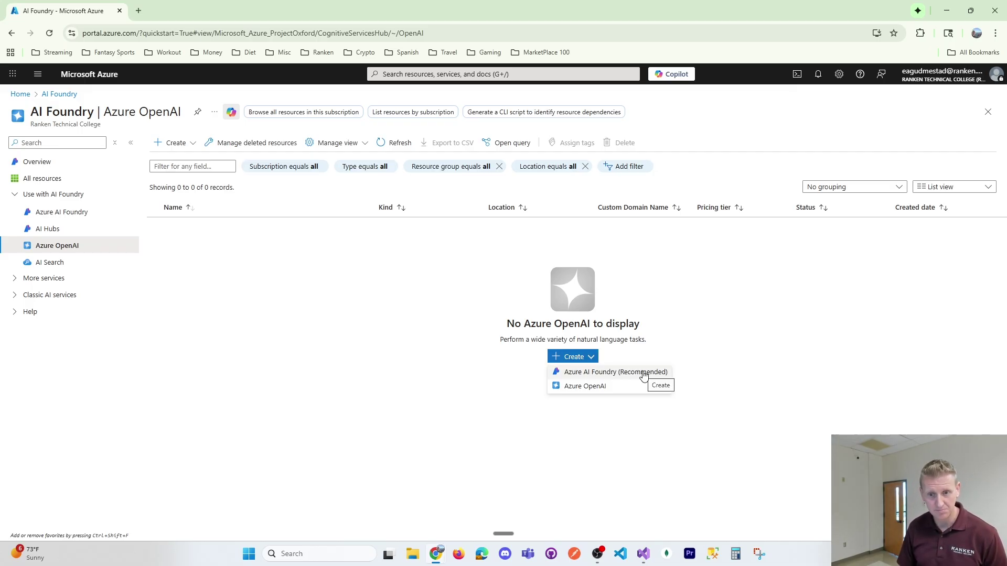
{"action": "left_click", "coordinate": [598, 554]}
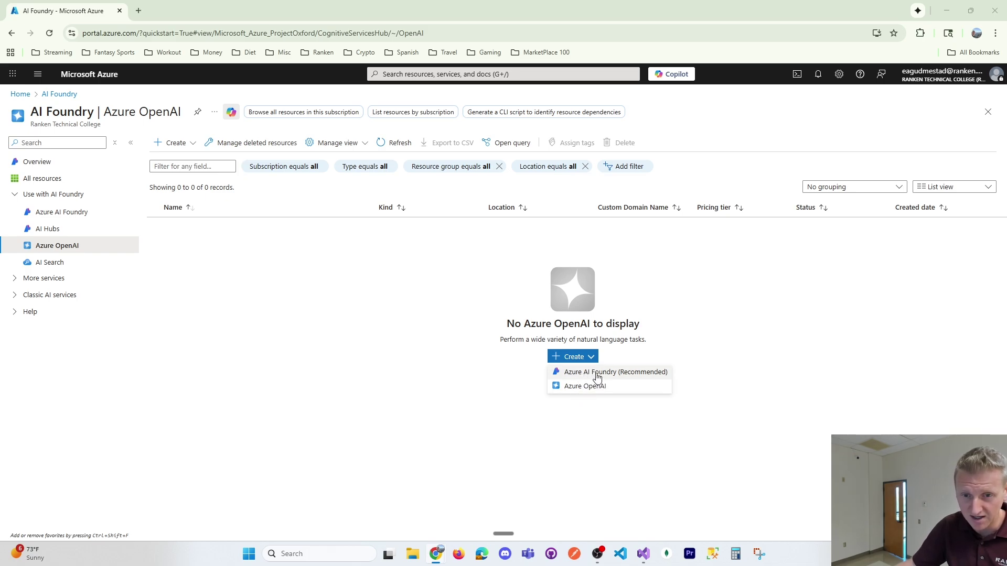
{"action": "left_click", "coordinate": [586, 387]}
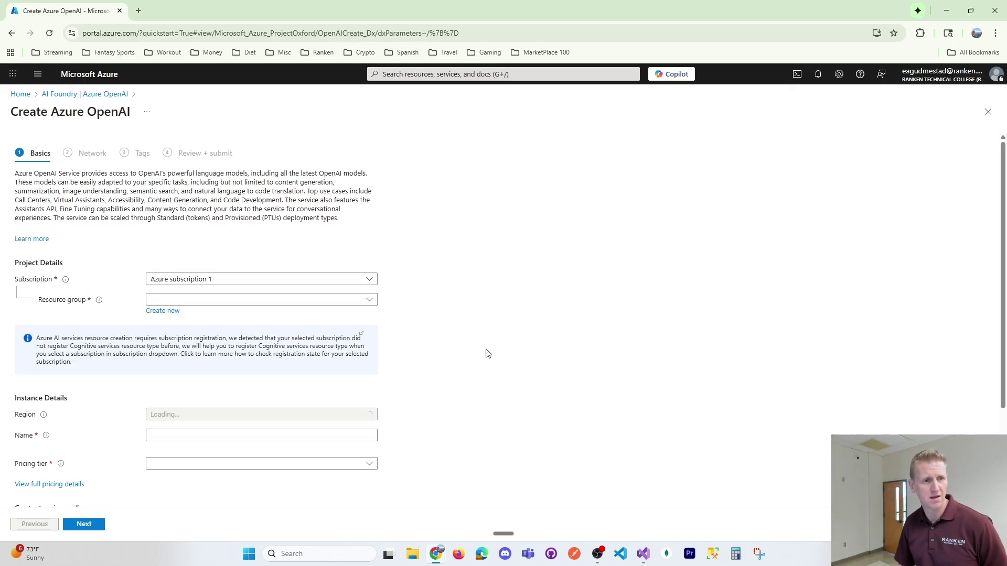
{"action": "left_click_drag", "start_coordinate": [51, 173], "coordinate": [193, 192]}
{"action": "left_click", "coordinate": [191, 266]}
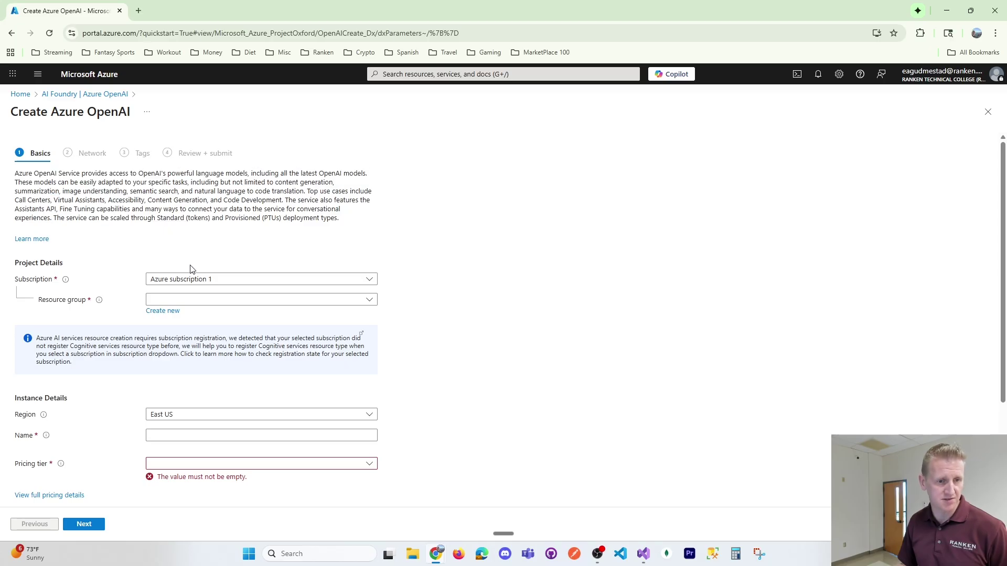
Create a new resource group named RankenResourceGroup for the Azure OpenAI resource.
{"action": "left_click", "coordinate": [199, 301]}
{"action": "left_click", "coordinate": [203, 304]}
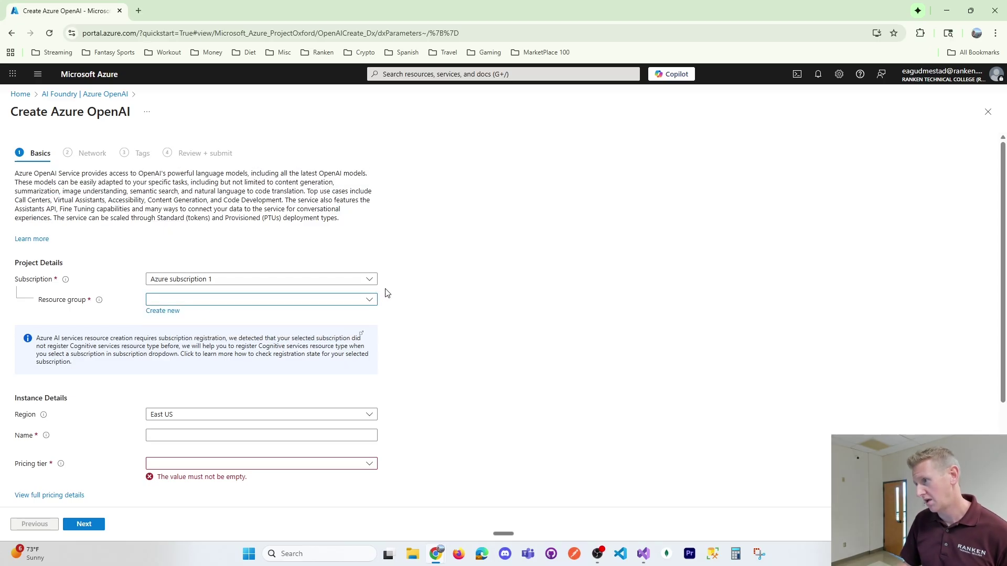
{"action": "left_click", "coordinate": [169, 303]}
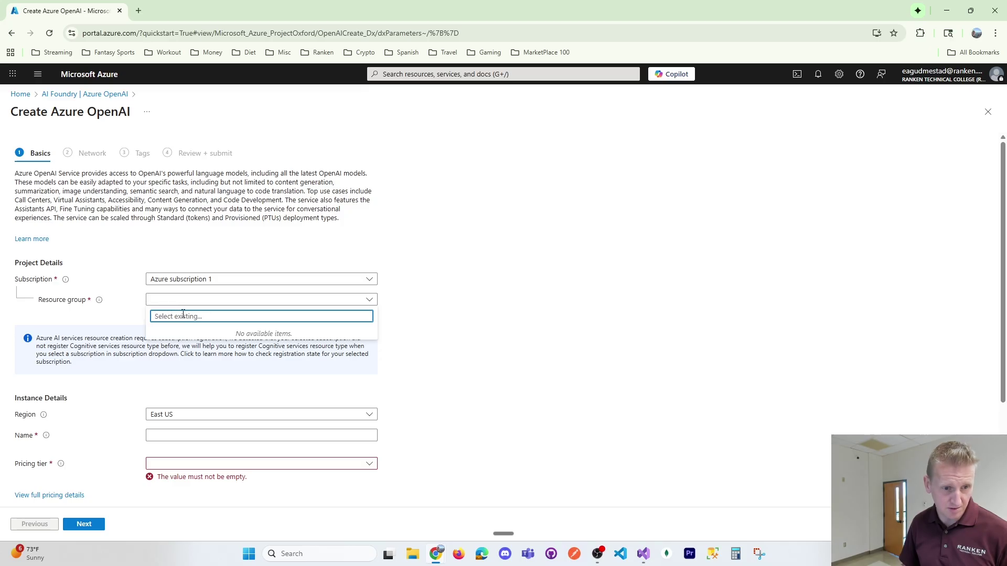
{"action": "left_click", "coordinate": [524, 305]}
{"action": "left_click", "coordinate": [165, 310]}
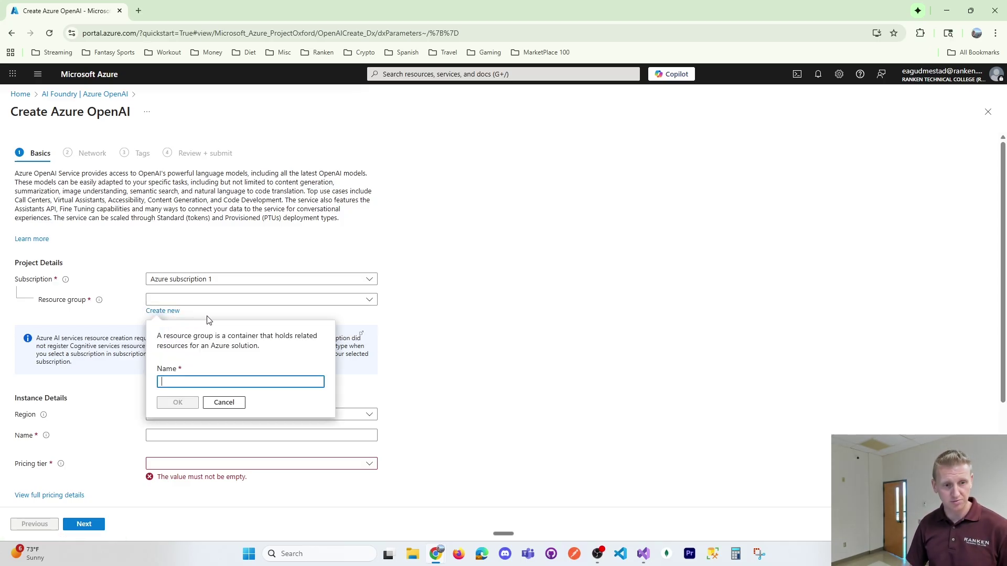
{"action": "type", "text": "RankenRes"}
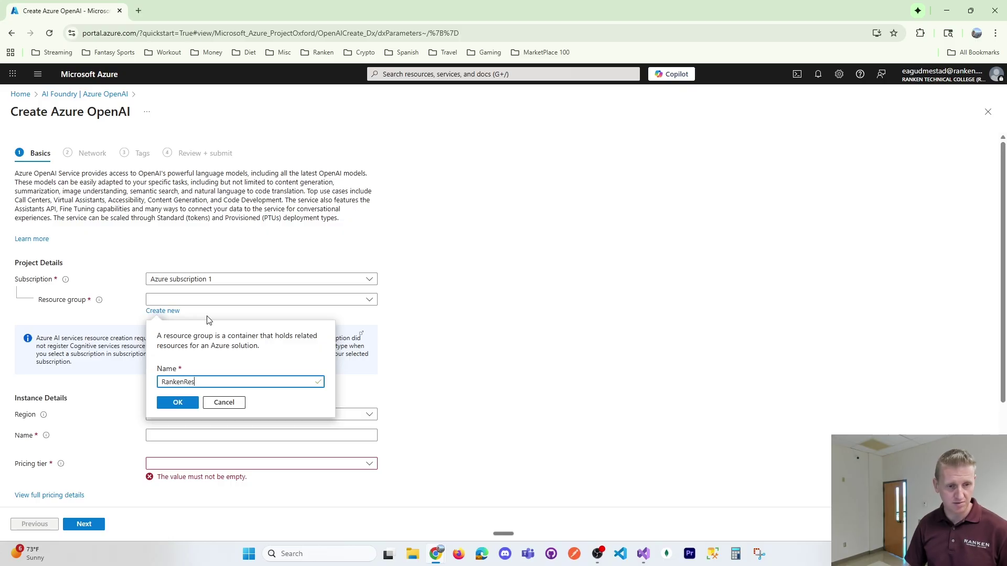
{"action": "type", "text": "ourceGroup"}
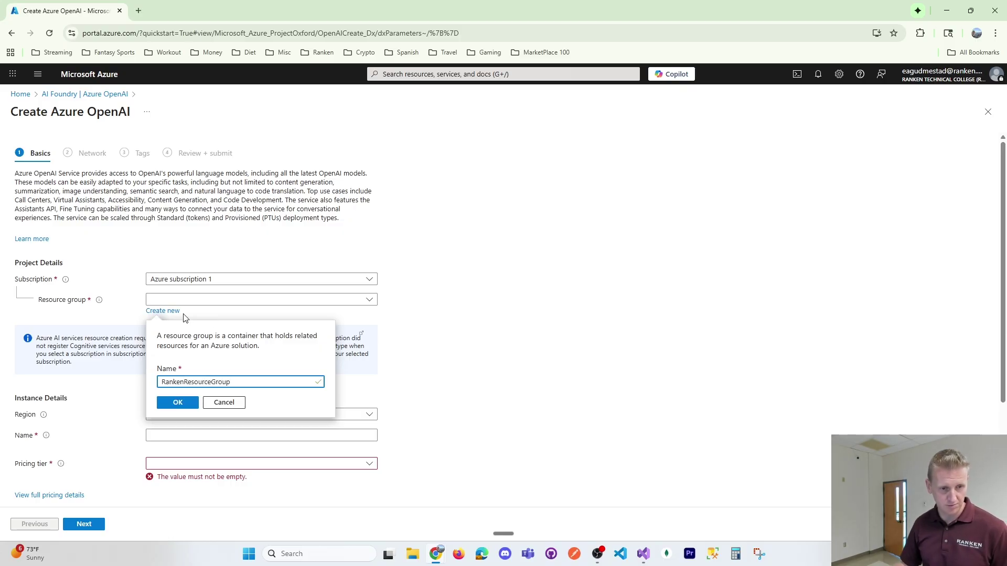
{"action": "left_click", "coordinate": [183, 403]}
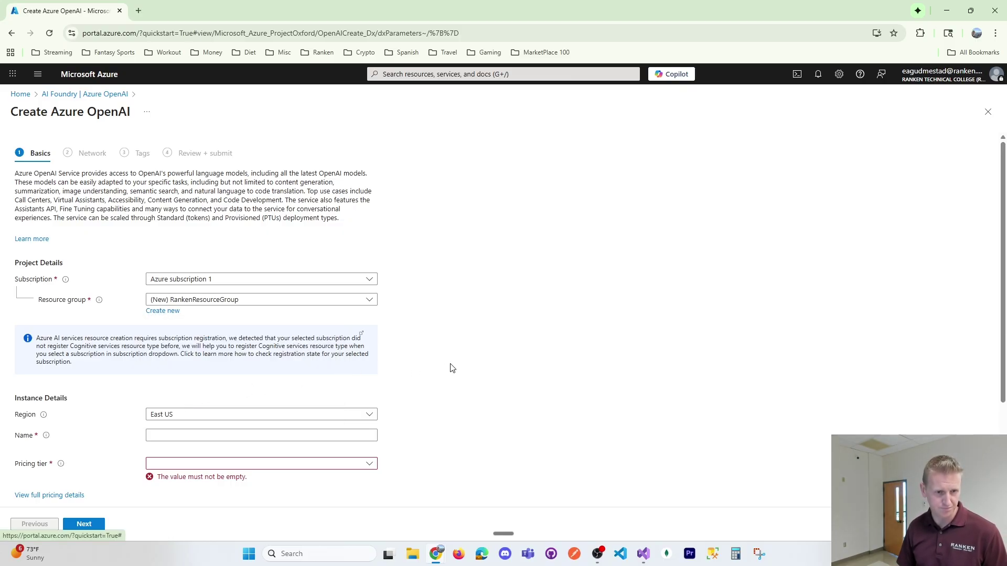
Look through the available regions, filtering the list for central and west ones, and keep the instance in East US.
{"action": "scroll", "coordinate": [461, 361], "scroll_direction": "down", "scroll_amount": 1}
{"action": "left_click", "coordinate": [313, 367]}
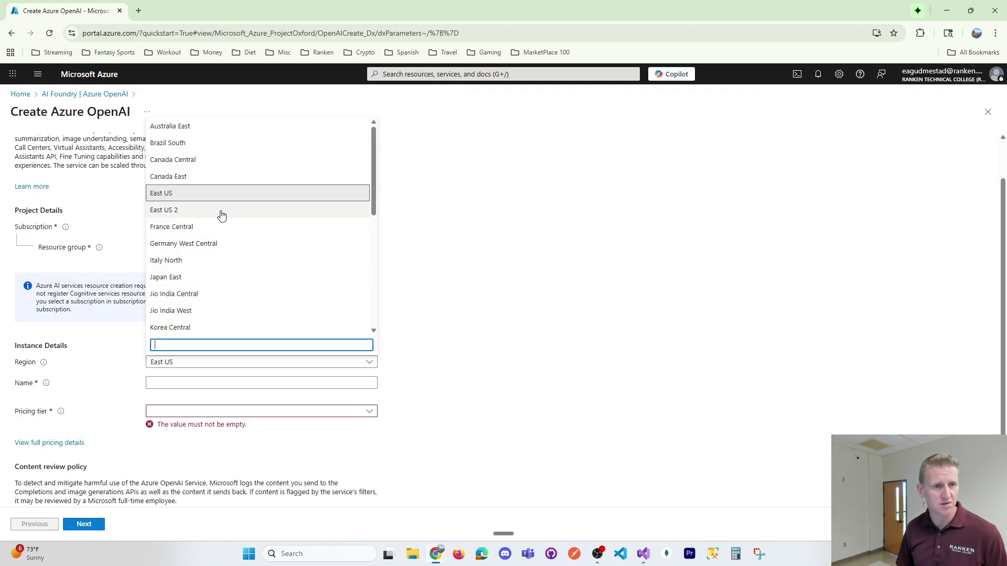
{"action": "scroll", "coordinate": [246, 267], "scroll_direction": "down", "scroll_amount": 1}
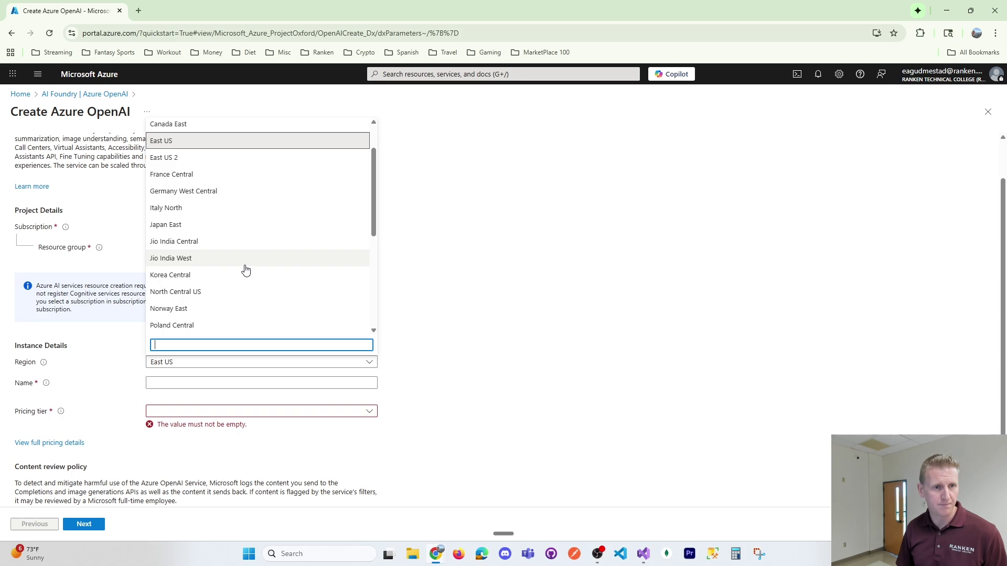
{"action": "scroll", "coordinate": [246, 270], "scroll_direction": "up", "scroll_amount": 1}
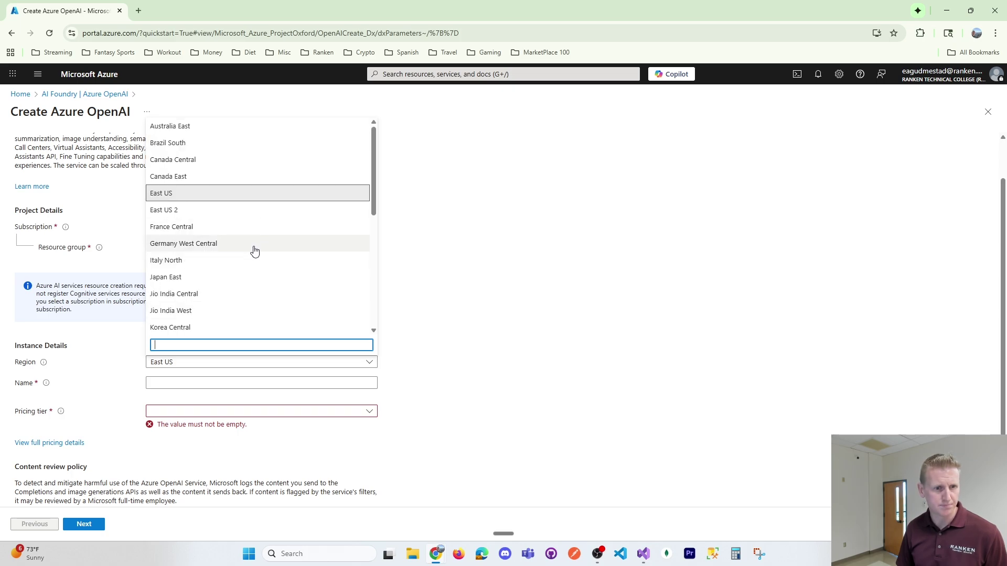
{"action": "scroll", "coordinate": [254, 252], "scroll_direction": "down", "scroll_amount": 5}
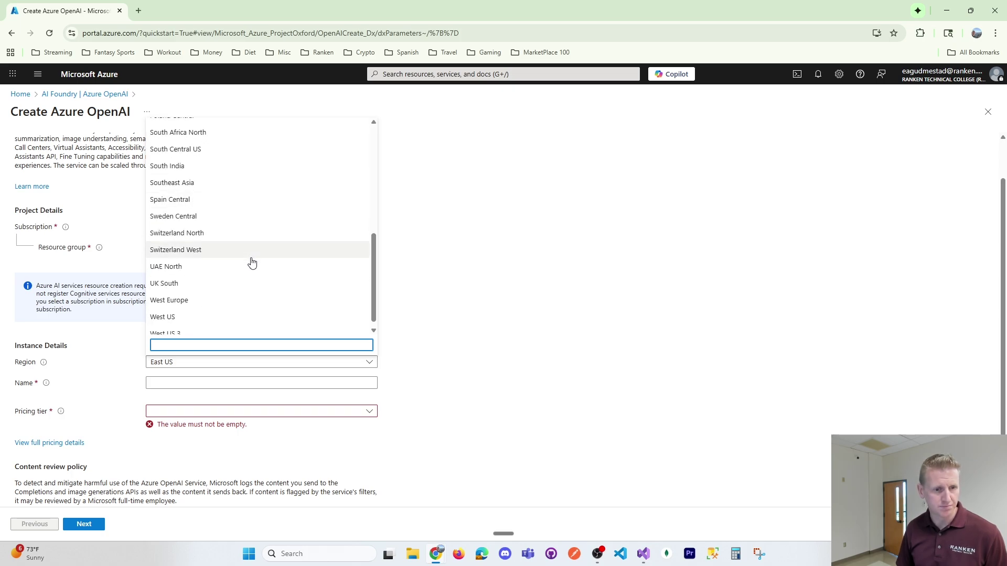
{"action": "scroll", "coordinate": [250, 258], "scroll_direction": "down", "scroll_amount": 1}
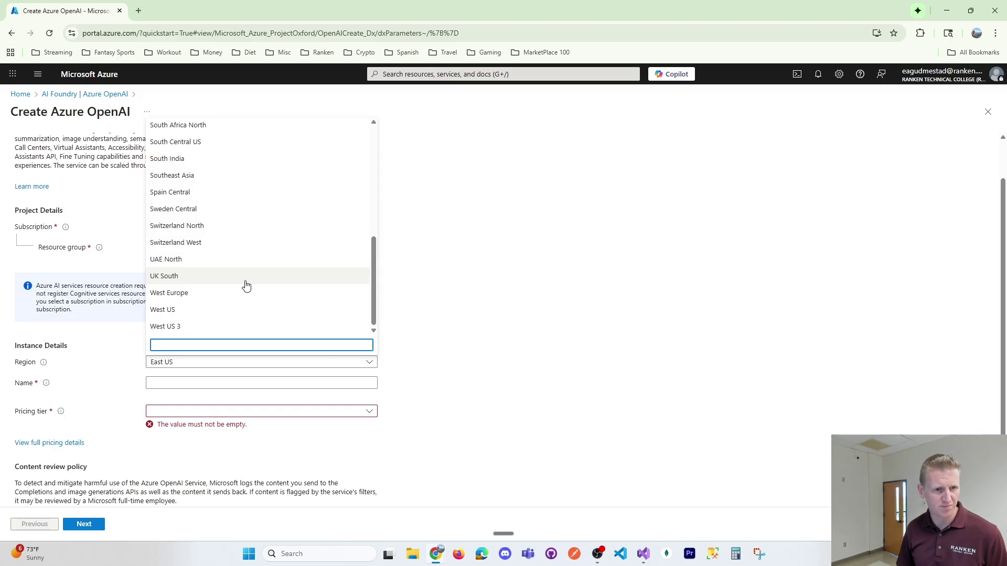
{"action": "scroll", "coordinate": [244, 278], "scroll_direction": "up", "scroll_amount": 5}
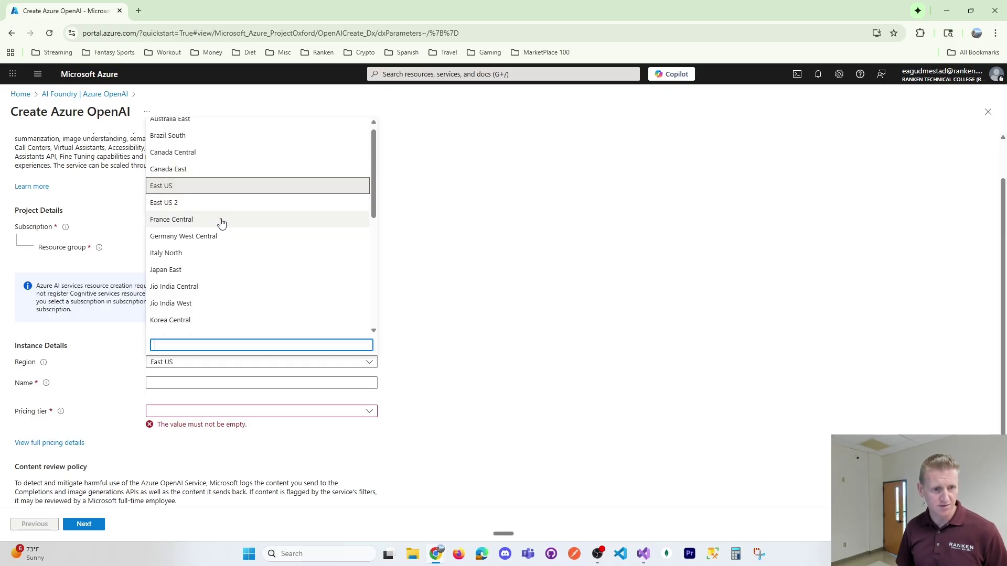
{"action": "type", "text": "cen"}
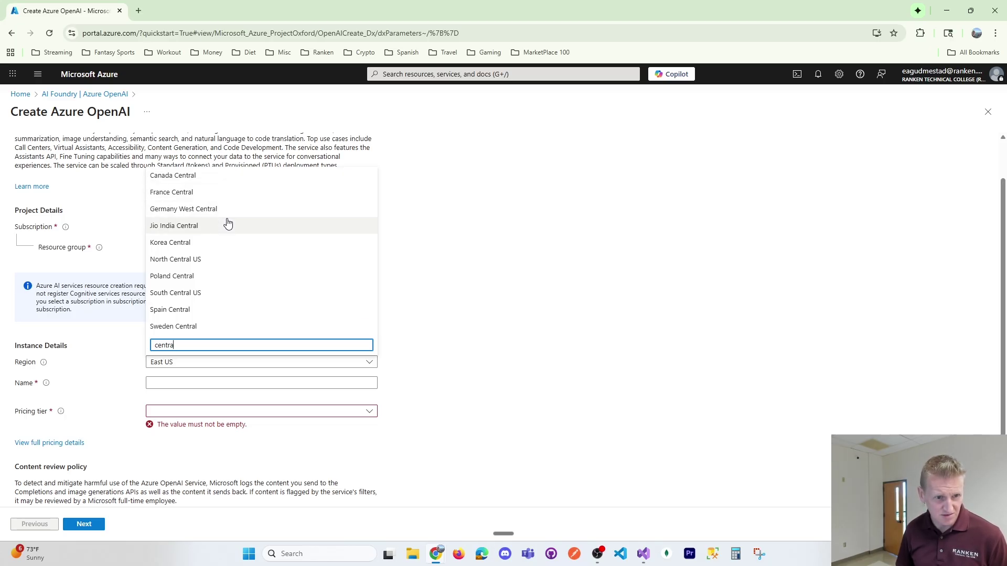
{"action": "type", "text": "tra"}
{"action": "key", "text": "BackSpace"}
{"action": "key", "text": "BackSpace"}
{"action": "key", "text": "BackSpace"}
{"action": "key", "text": "BackSpace"}
{"action": "key", "text": "BackSpace"}
{"action": "key", "text": "BackSpace"}
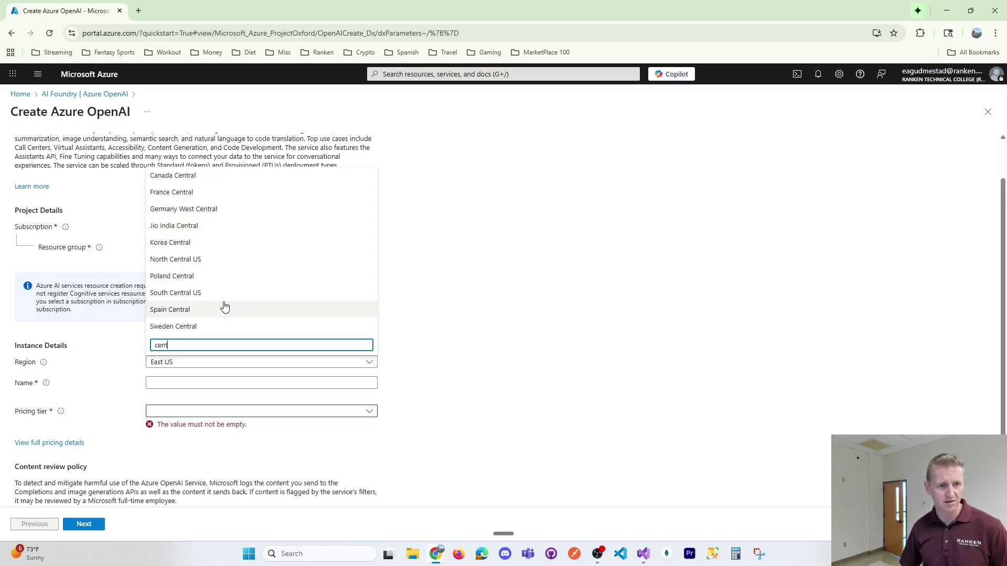
{"action": "type", "text": "Wes"}
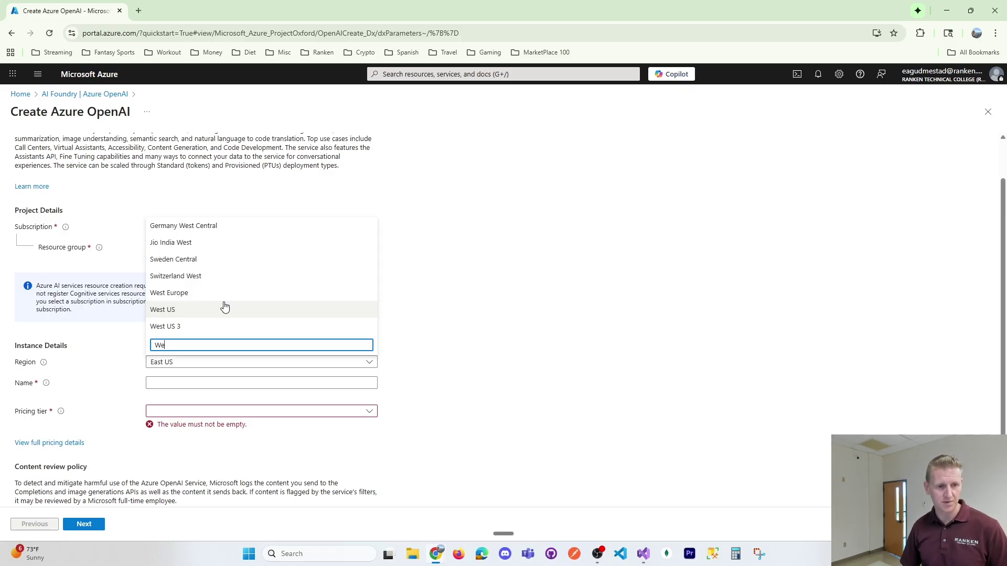
{"action": "key", "text": "BackSpace"}
{"action": "key", "text": "BackSpace"}
{"action": "key", "text": "BackSpace"}
{"action": "key", "text": "BackSpace"}
{"action": "left_click", "coordinate": [501, 251]}
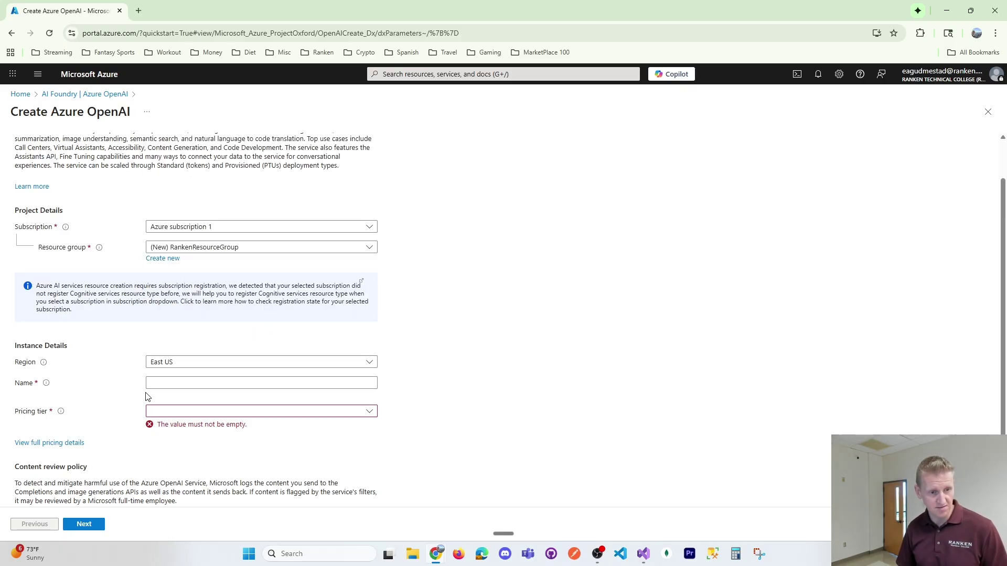
Name the instance azure-openai-instance1 and choose the Standard S0 pricing tier.
{"action": "left_click", "coordinate": [186, 383]}
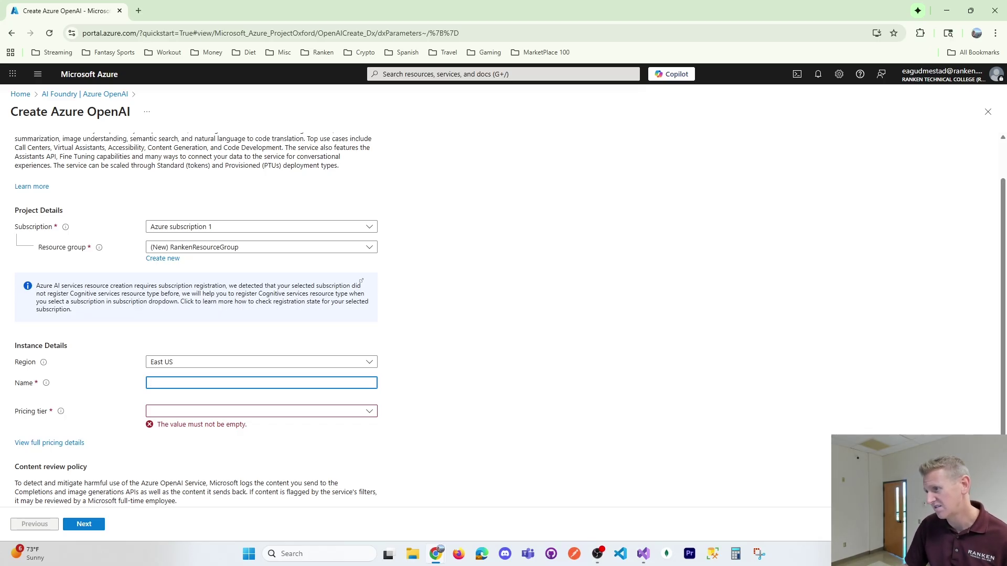
{"action": "type", "text": "azure-open"}
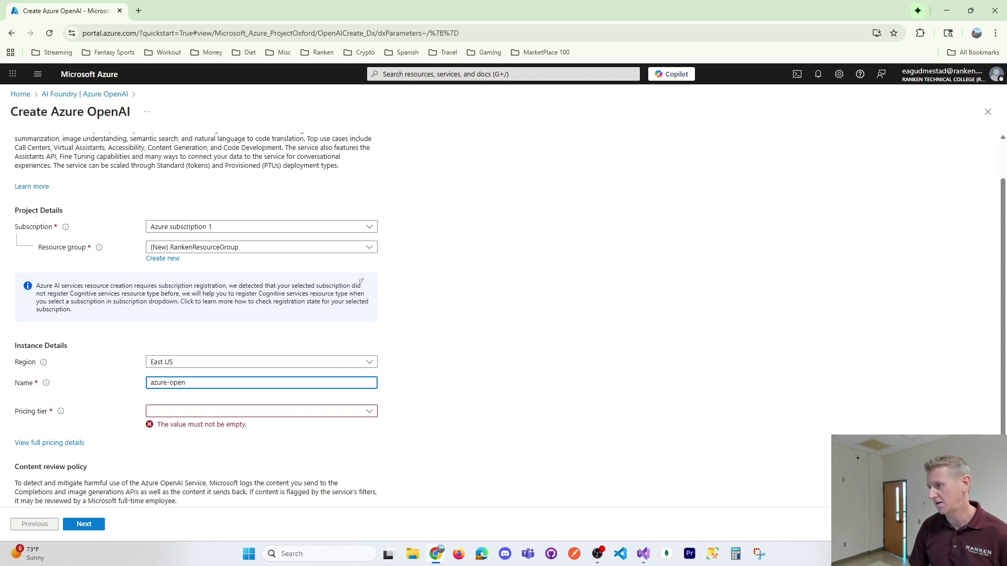
{"action": "type", "text": "ai"}
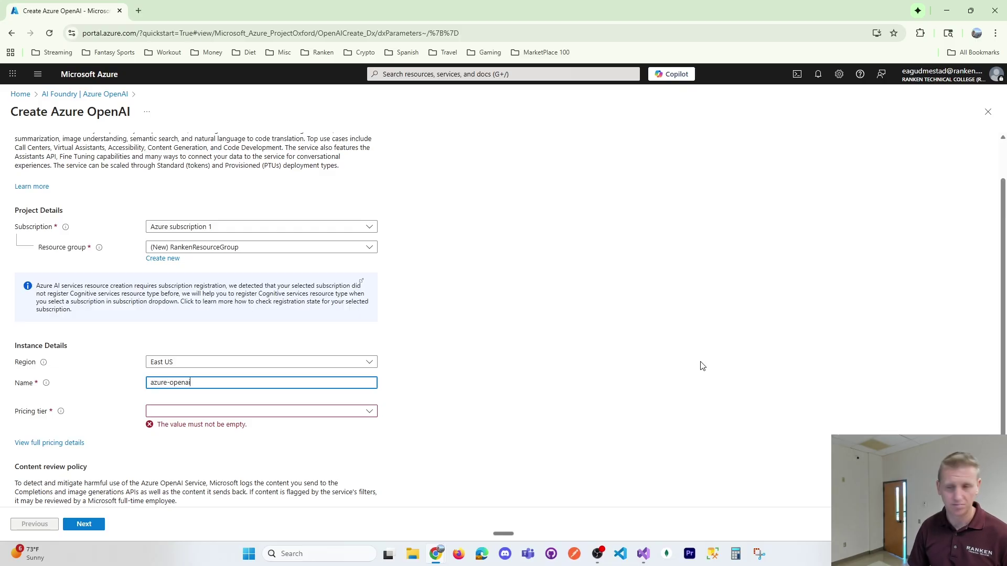
{"action": "type", "text": "-i"}
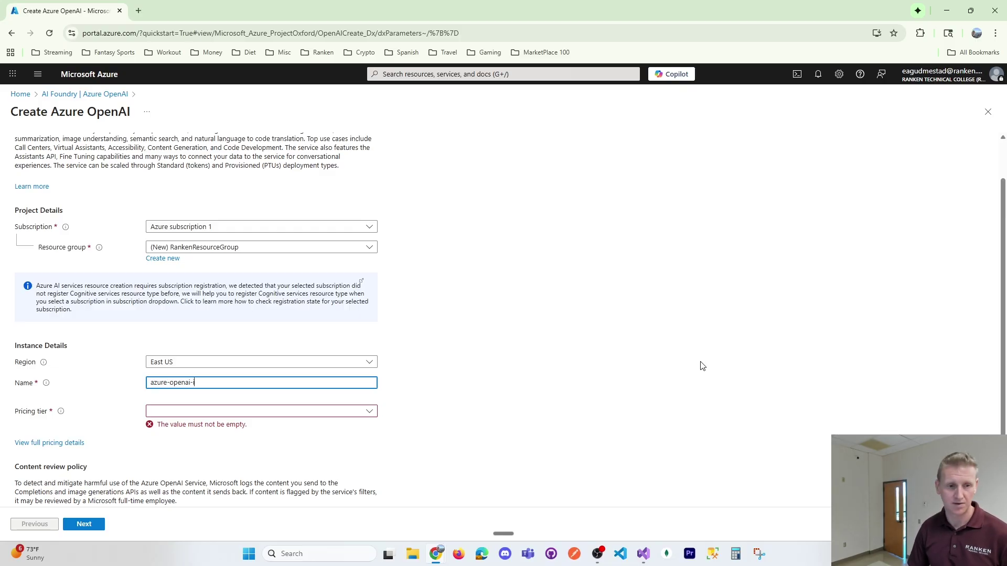
{"action": "type", "text": "nstance1"}
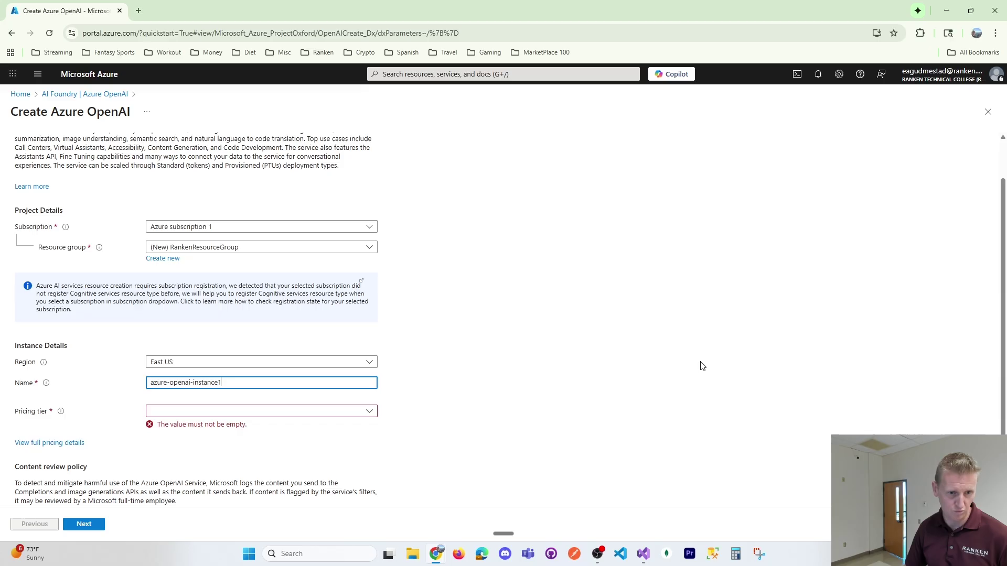
{"action": "left_click", "coordinate": [370, 412]}
{"action": "left_click", "coordinate": [361, 426]}
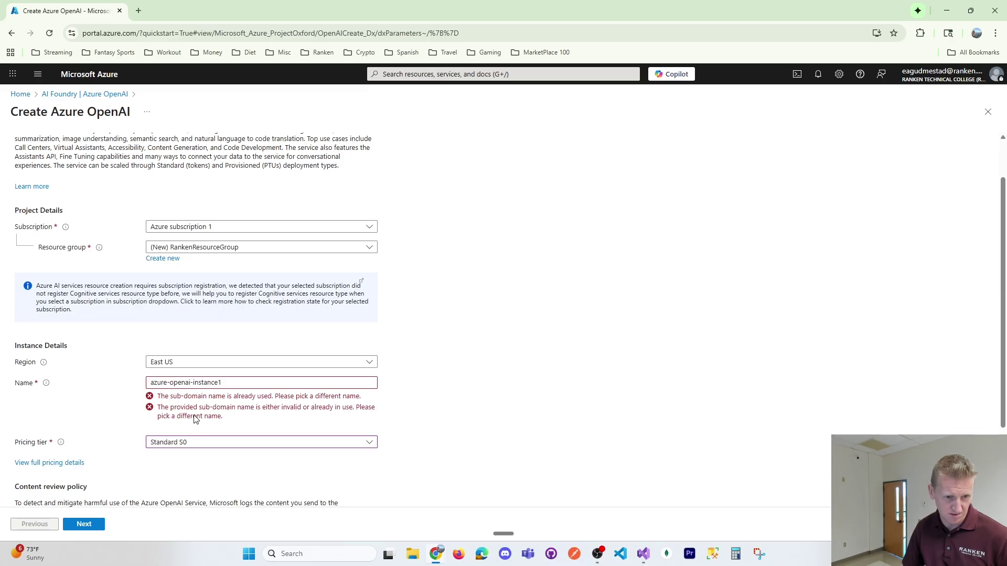
Change the instance name to azure-openai-eg-instance.
{"action": "scroll", "coordinate": [395, 413], "scroll_direction": "down", "scroll_amount": 1}
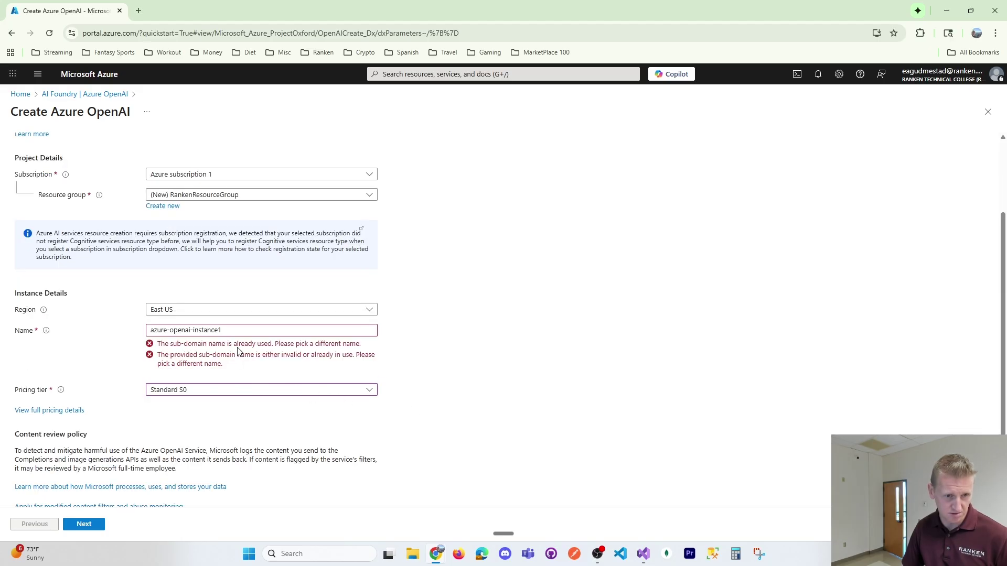
{"action": "left_click", "coordinate": [242, 329]}
{"action": "key", "text": "BackSpace"}
{"action": "type", "text": "Eg"}
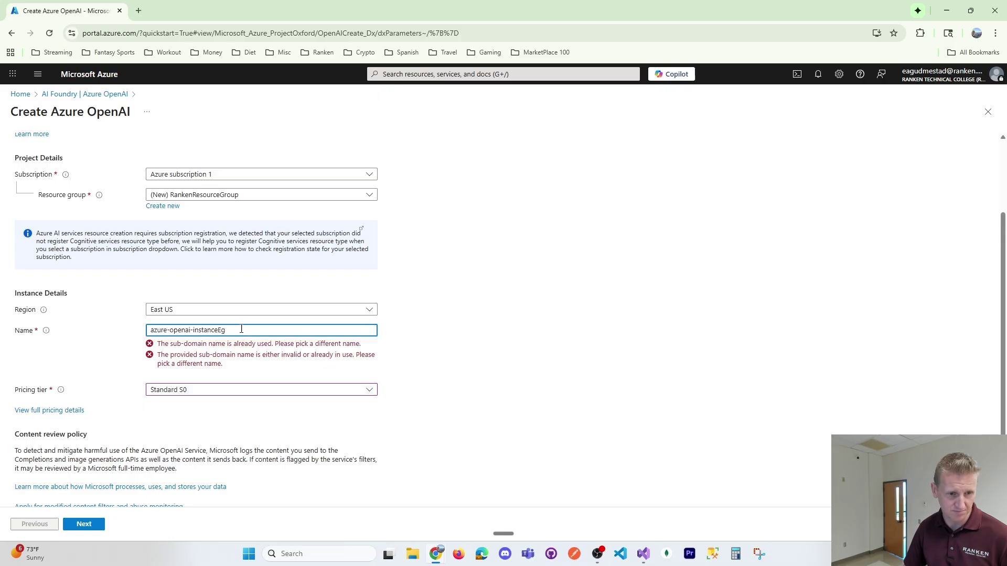
{"action": "left_click", "coordinate": [588, 309]}
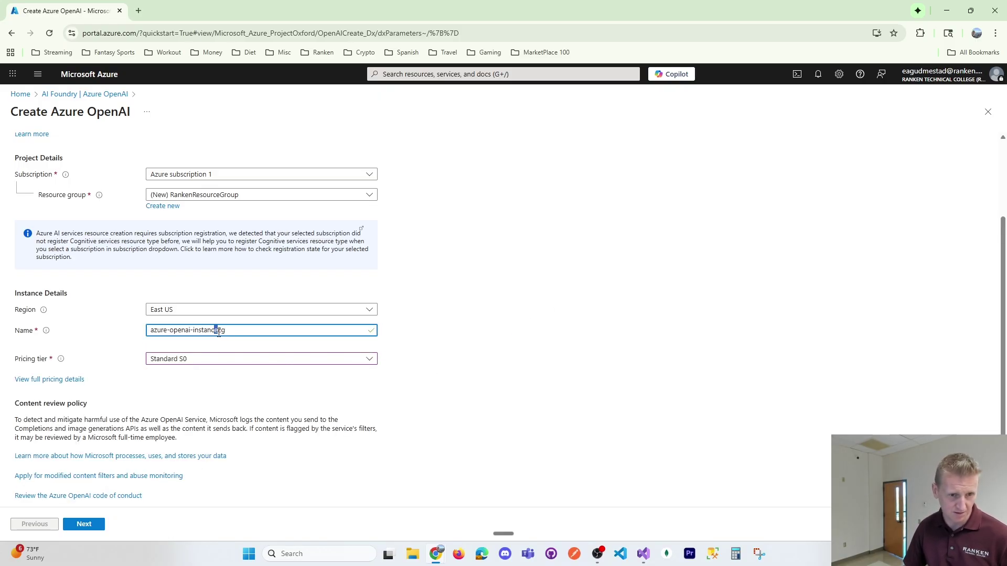
{"action": "left_click_drag", "start_coordinate": [214, 330], "coordinate": [228, 331]}
{"action": "key", "text": "BackSpace"}
{"action": "type", "text": "enai-"}
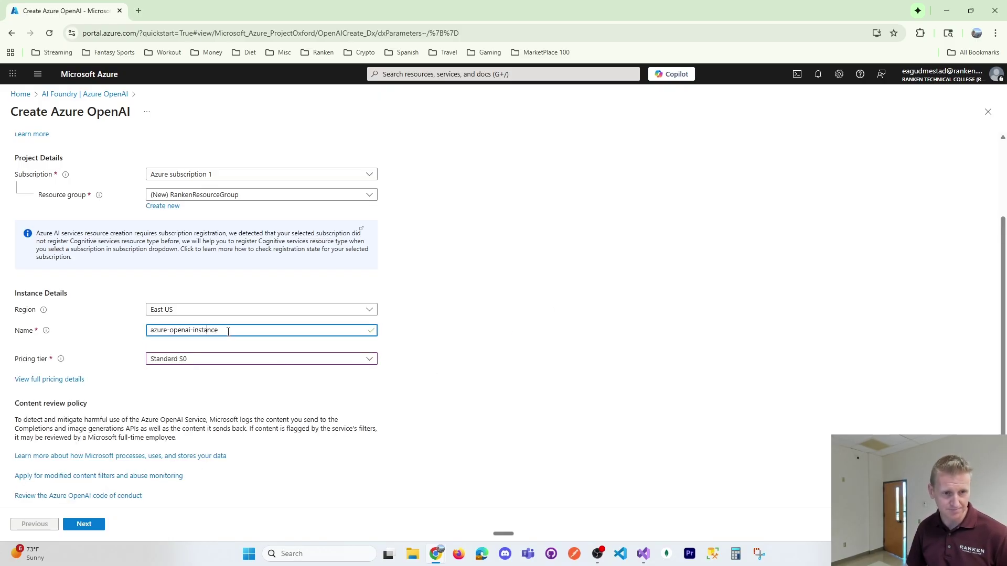
{"action": "type", "text": "eg"}
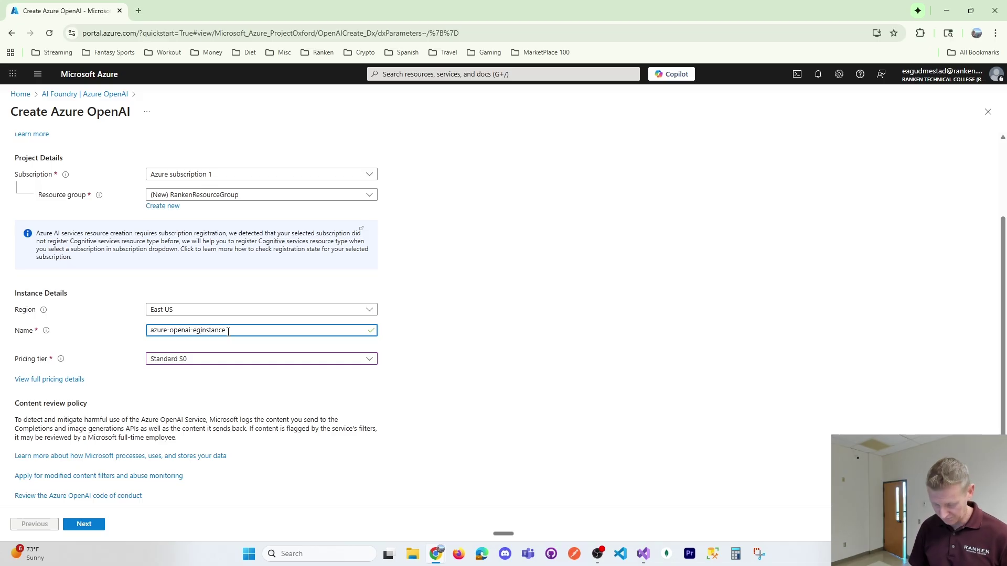
{"action": "type", "text": "-"}
{"action": "left_click", "coordinate": [492, 332]}
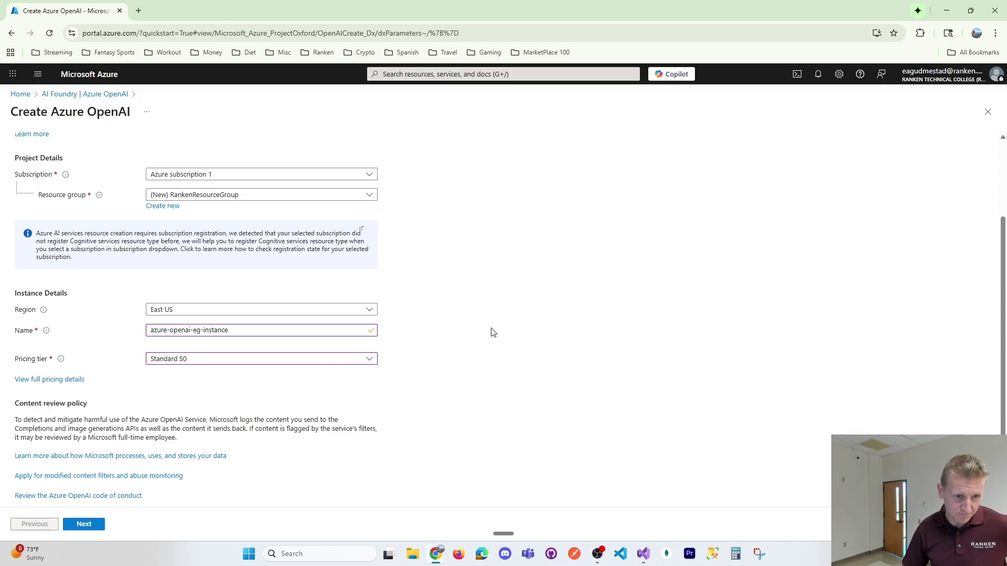
Accept the basic settings and proceed to the tags, leaving the resource accessible from all networks, including the internet.
{"action": "scroll", "coordinate": [491, 332], "scroll_direction": "down", "scroll_amount": 1}
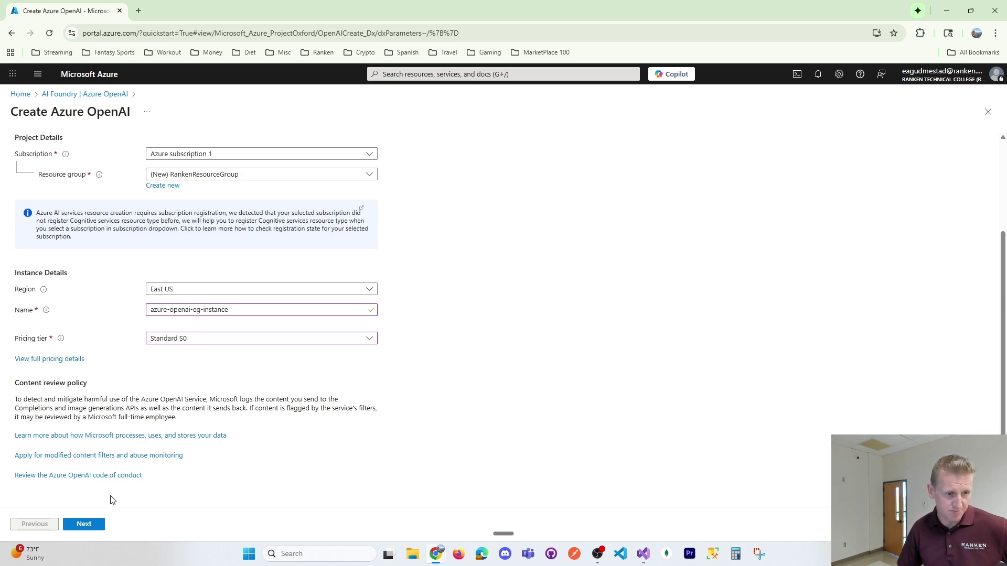
{"action": "left_click", "coordinate": [83, 524]}
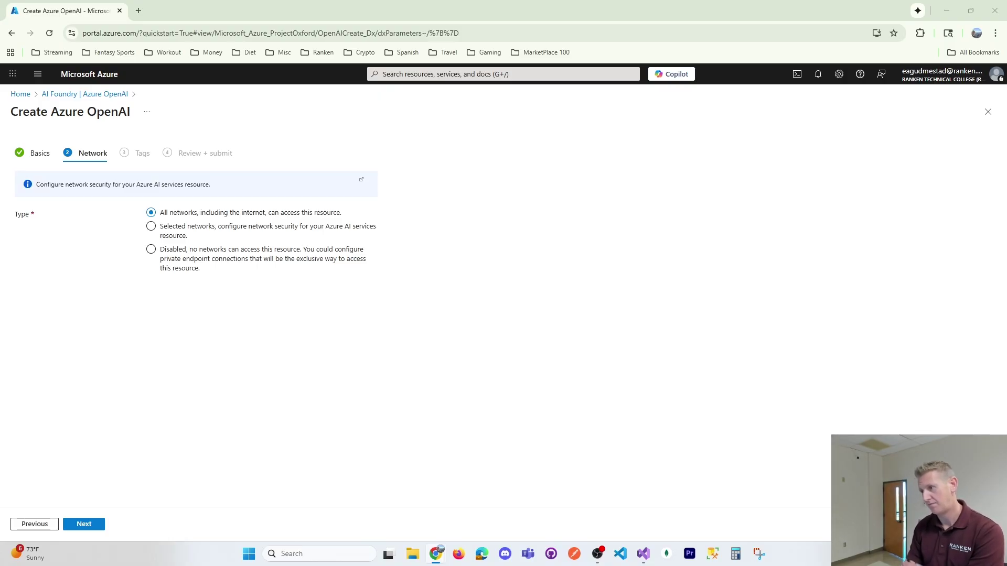
{"action": "left_click", "coordinate": [84, 524]}
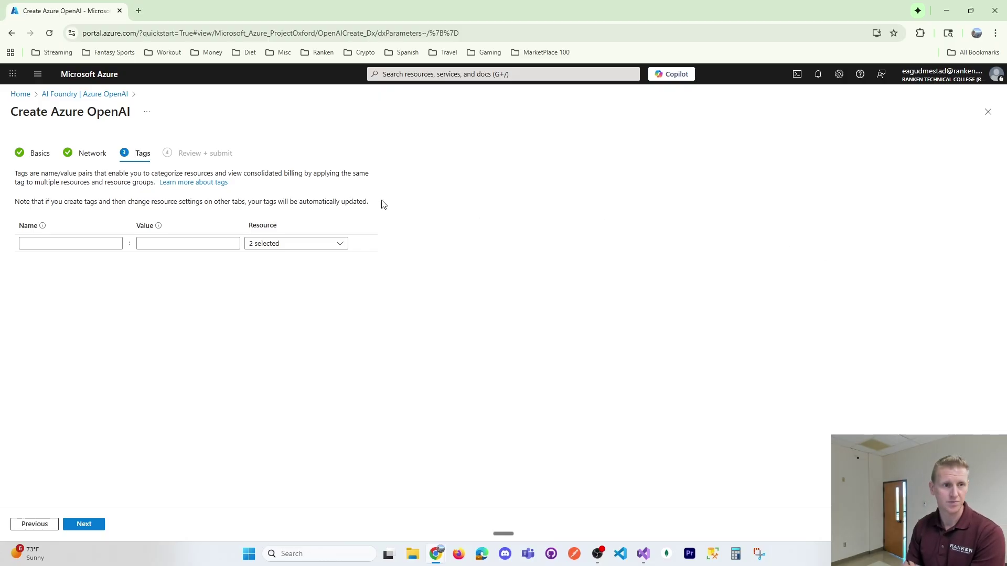
Add a tag named rankenAzureOpenAi and give it the identical value rankenAzureOpenAi.
{"action": "left_click", "coordinate": [59, 245]}
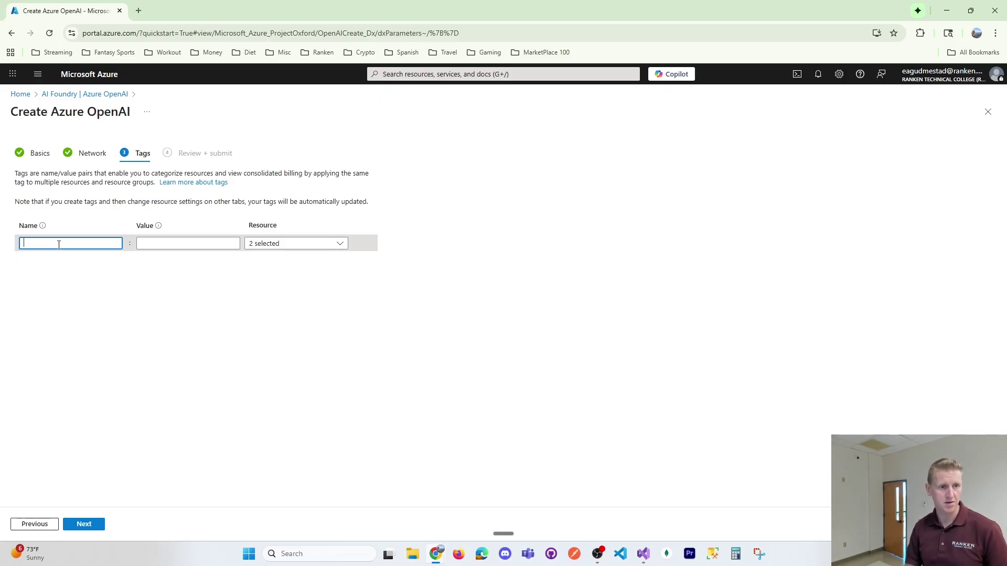
{"action": "type", "text": "ranken"}
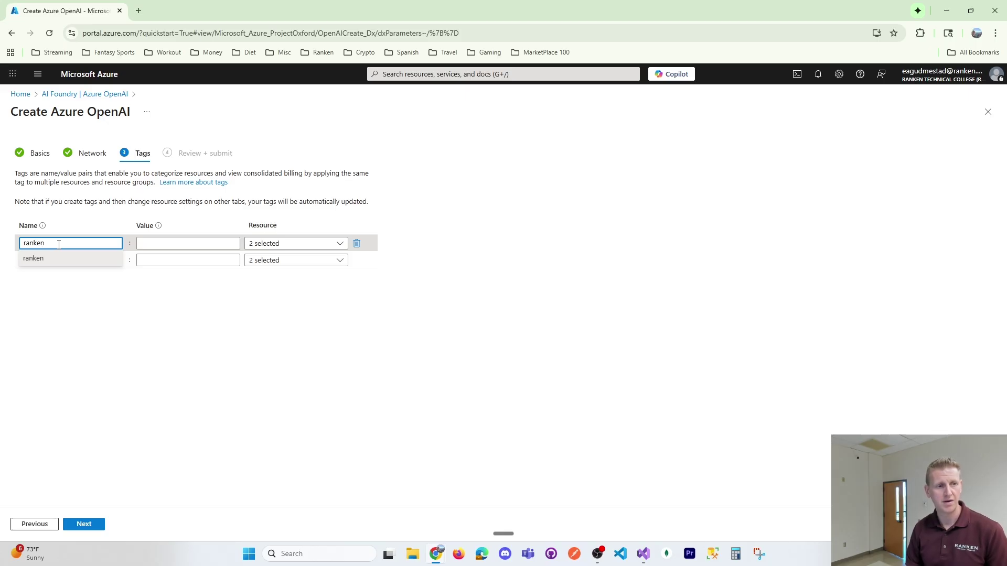
{"action": "type", "text": "AzureOpen"}
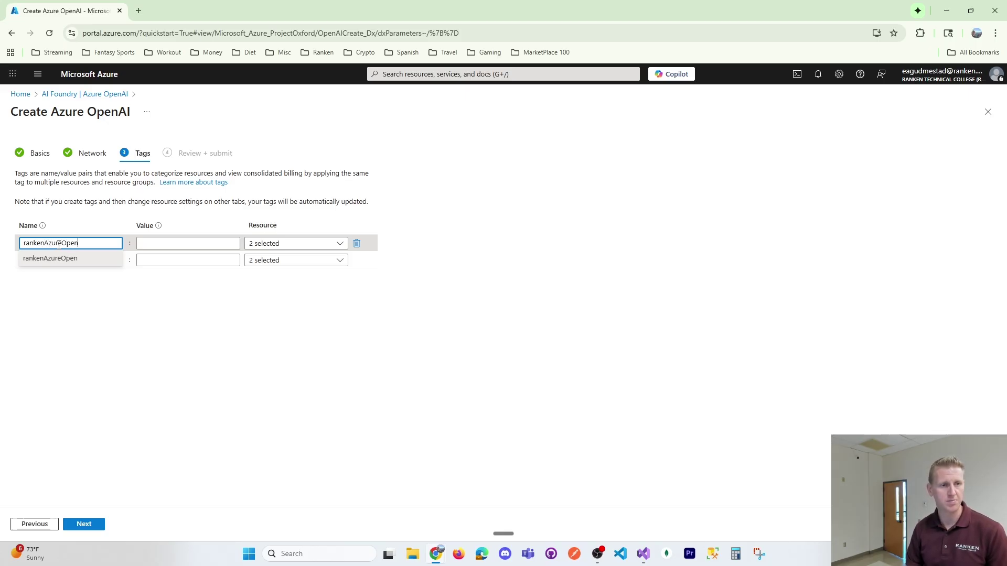
{"action": "type", "text": "Ai"}
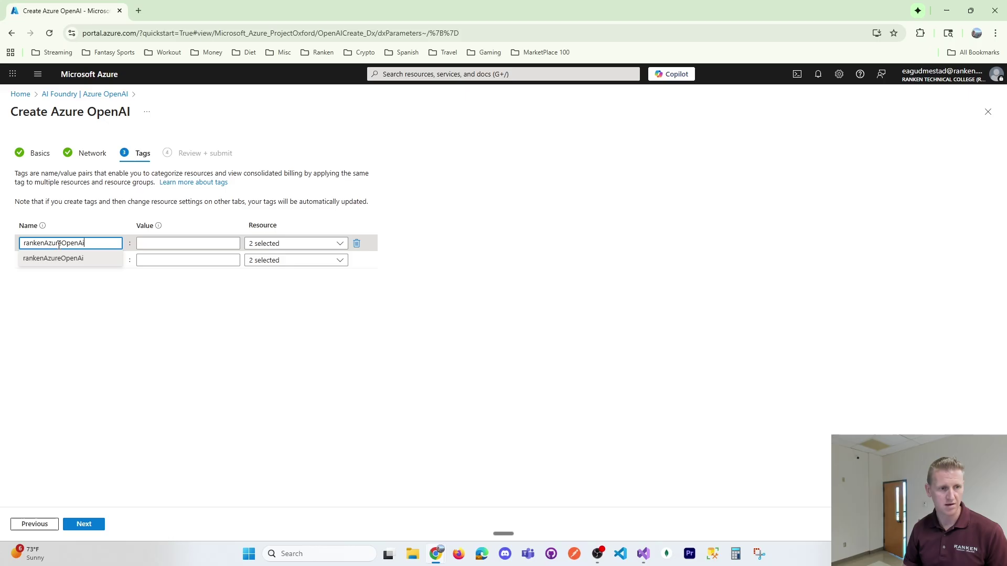
{"action": "left_click_drag", "start_coordinate": [119, 243], "coordinate": [21, 243]}
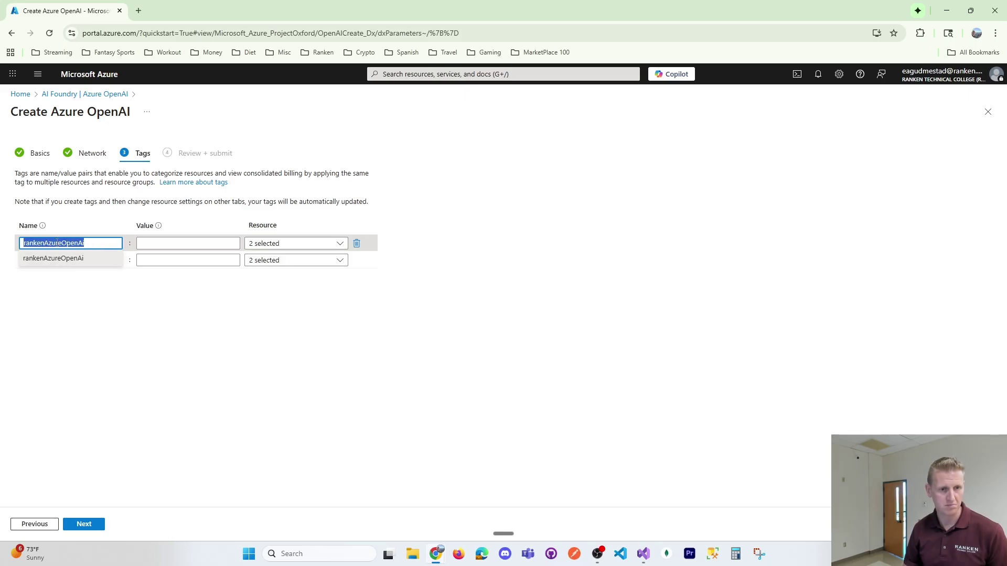
{"action": "key", "text": "ctrl+c"}
{"action": "left_click", "coordinate": [144, 243]}
{"action": "key", "text": "ctrl+v"}
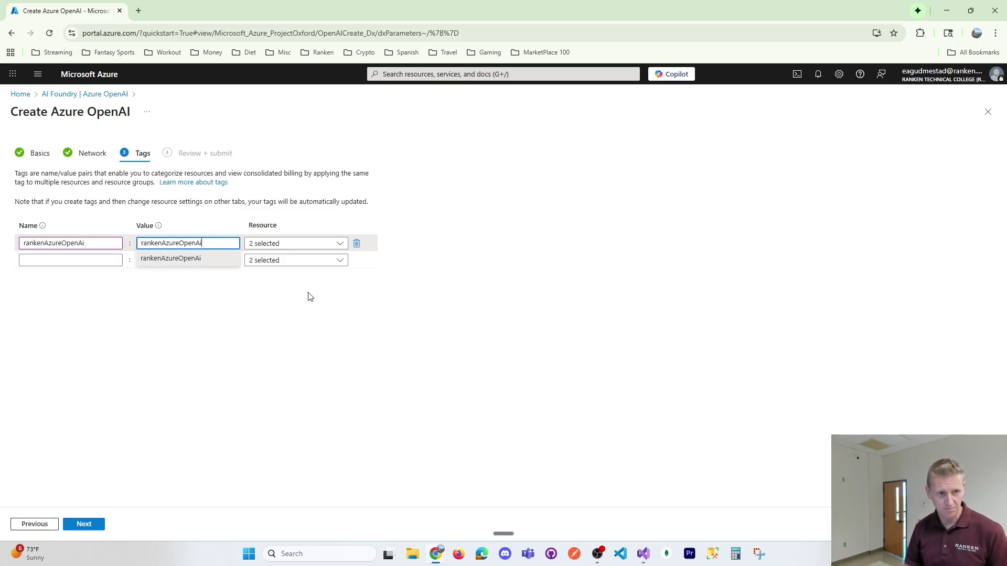
{"action": "left_click", "coordinate": [289, 306]}
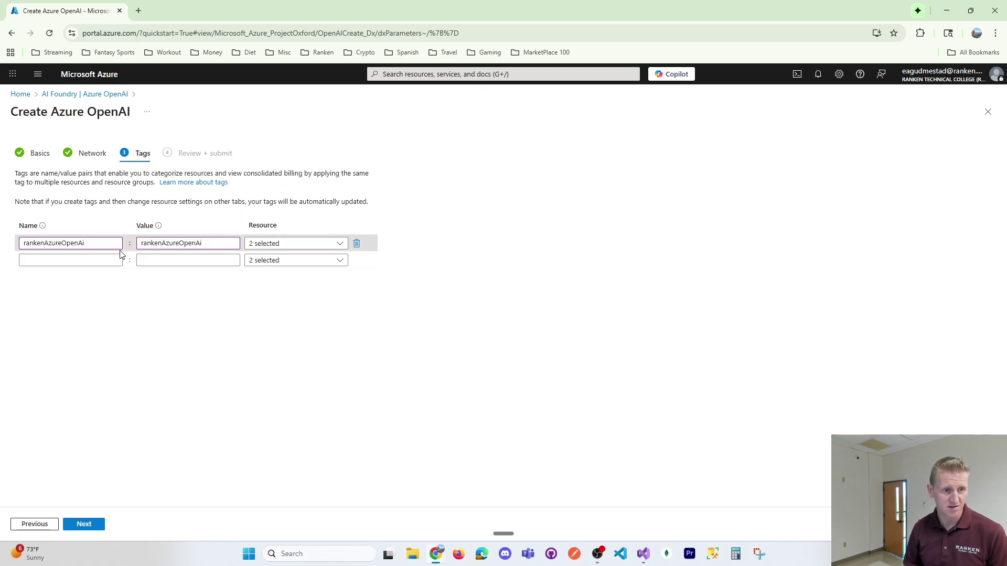
Change both the tag's name and its value to rankenAzureOpenAiResource.
{"action": "left_click", "coordinate": [107, 244]}
{"action": "type", "text": "Re"}
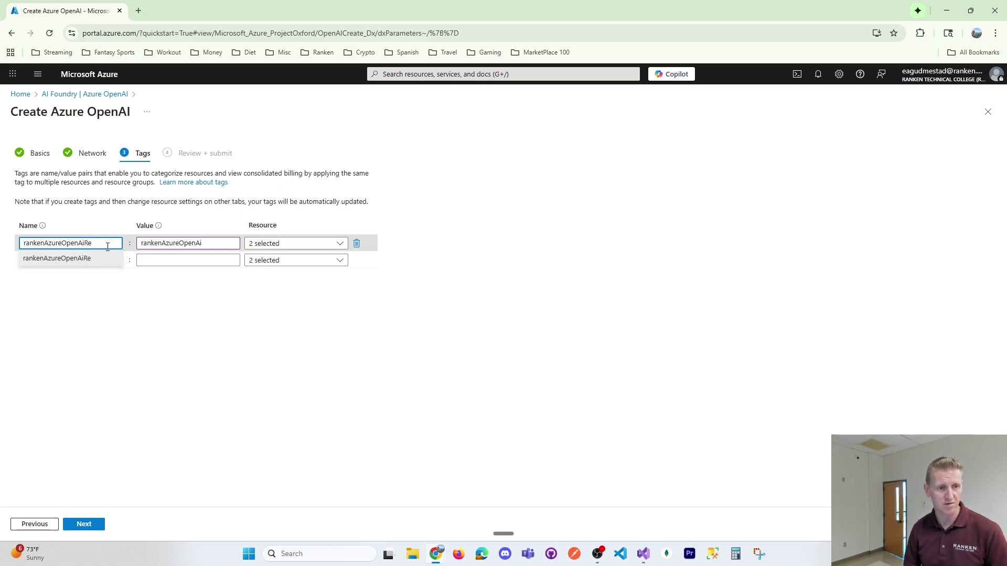
{"action": "type", "text": "source"}
{"action": "key", "text": "ctrl+a"}
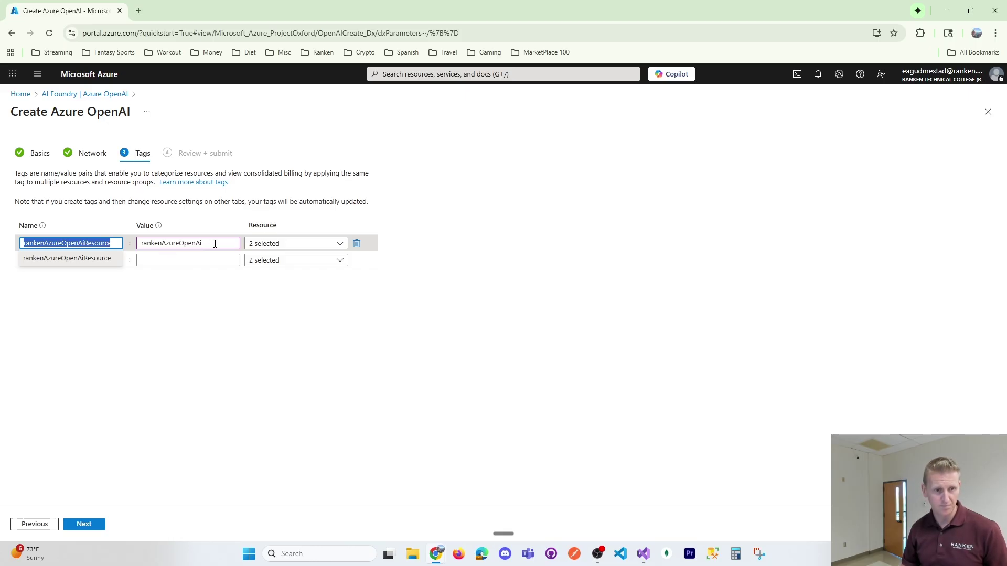
{"action": "key", "text": "Tab"}
{"action": "left_click", "coordinate": [105, 246]}
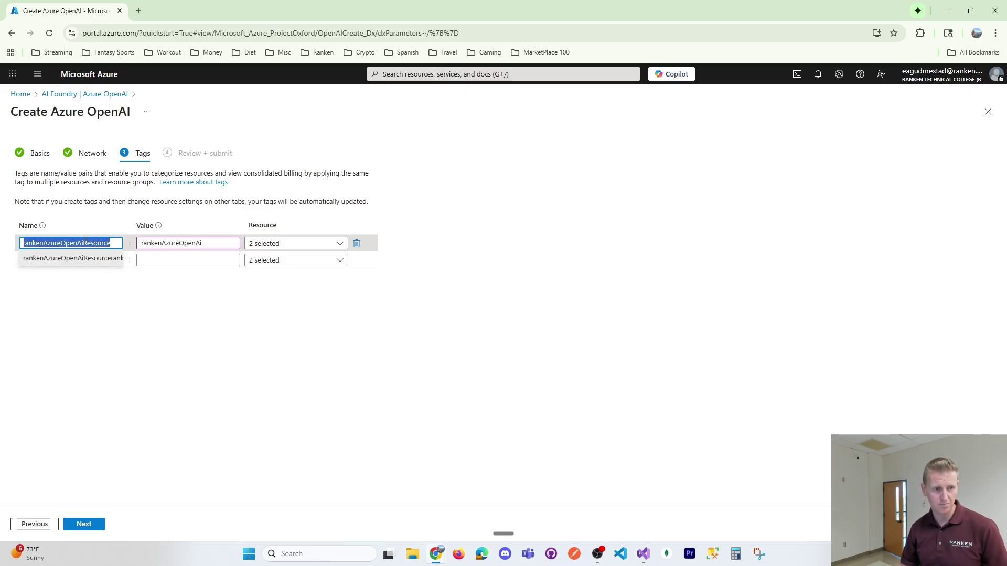
{"action": "left_click", "coordinate": [161, 243]}
{"action": "left_click", "coordinate": [188, 260]}
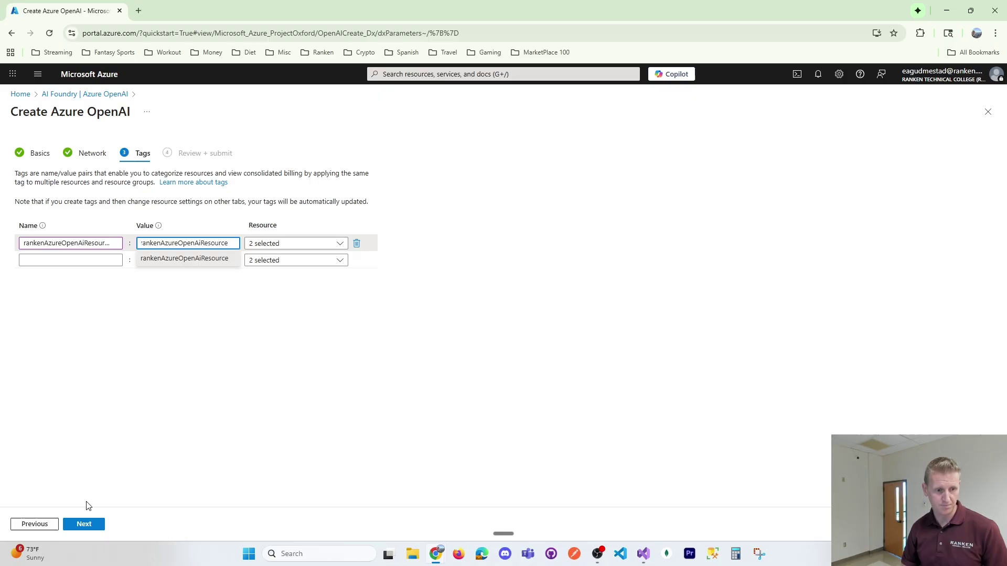
Proceed to the review, create the Azure OpenAI resource with these settings, and open the deployed resource.
{"action": "left_click", "coordinate": [84, 524]}
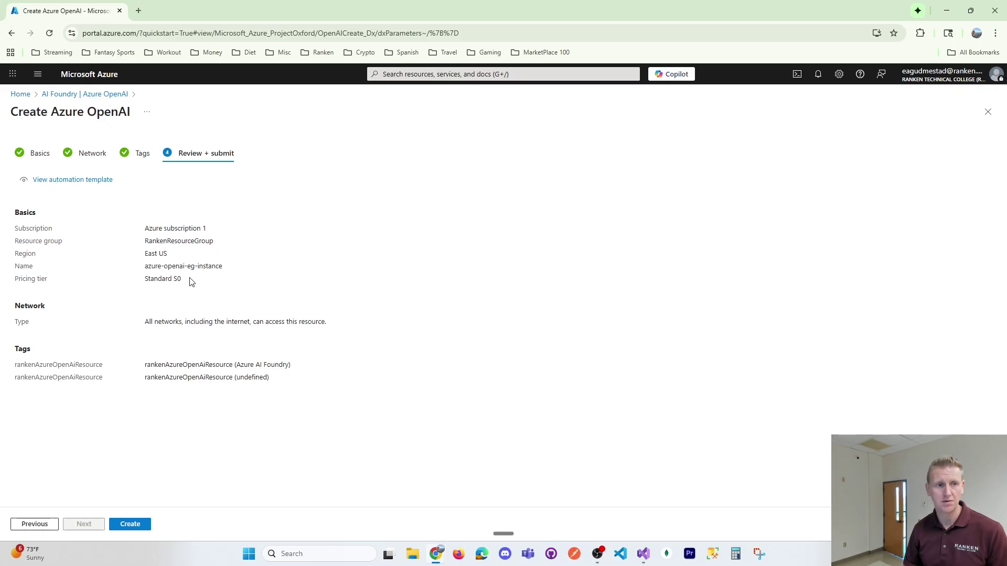
{"action": "left_click", "coordinate": [130, 525]}
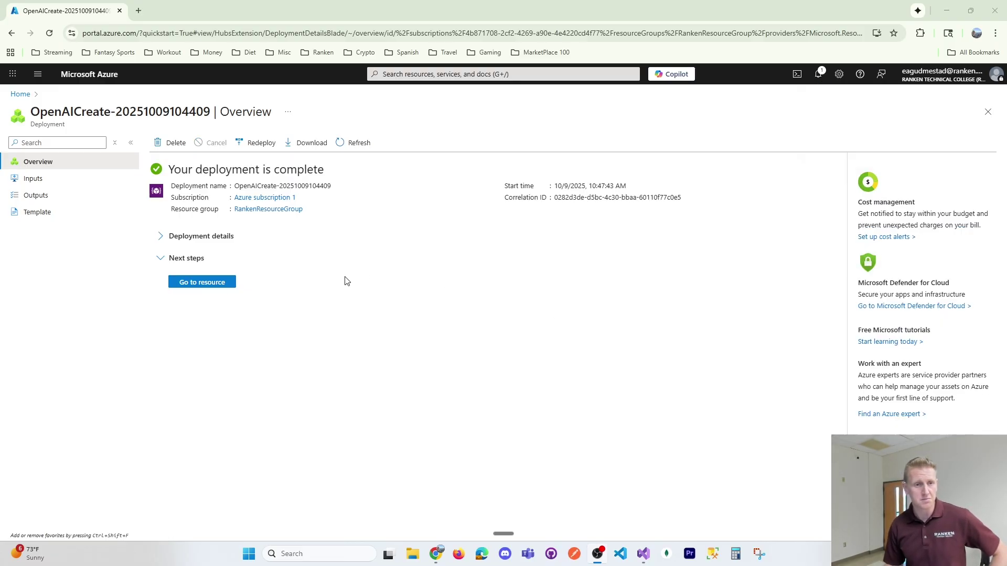
{"action": "left_click", "coordinate": [208, 283]}
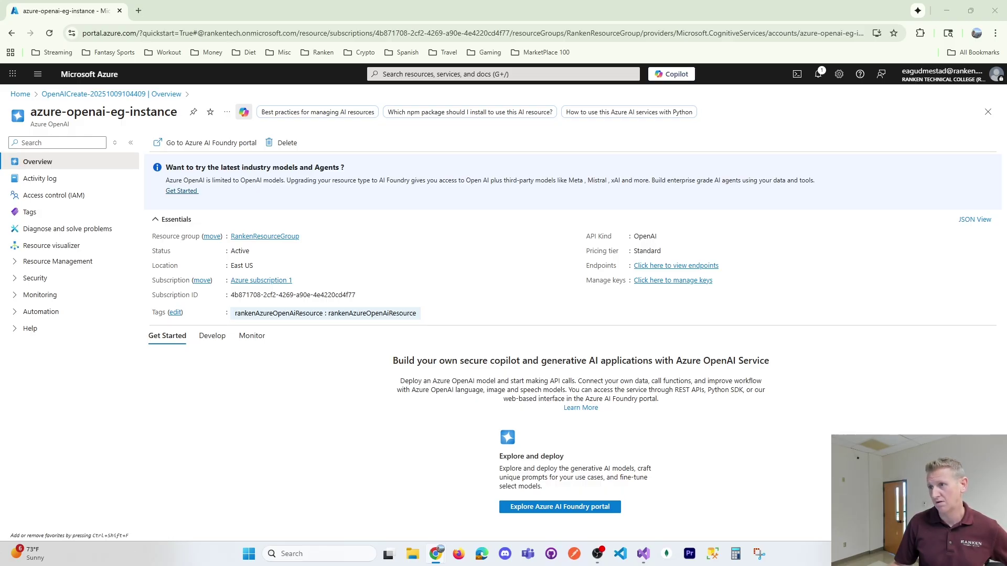
Go to the Azure AI Foundry portal from the resource, sign in, and dismiss the Foundry Agent chat tip.
{"action": "left_click", "coordinate": [560, 506]}
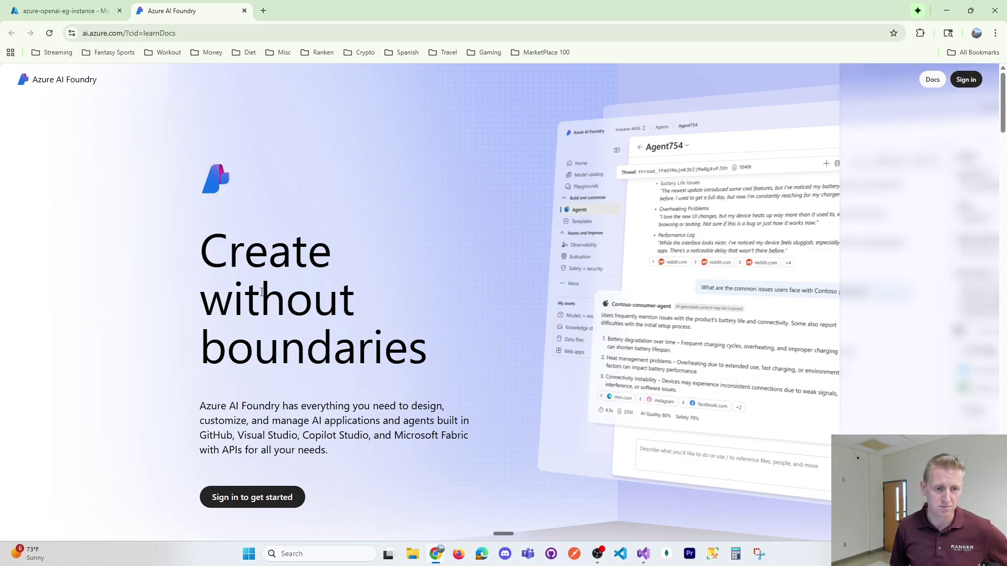
{"action": "scroll", "coordinate": [262, 292], "scroll_direction": "down", "scroll_amount": 3}
{"action": "scroll", "coordinate": [713, 204], "scroll_direction": "up", "scroll_amount": 3}
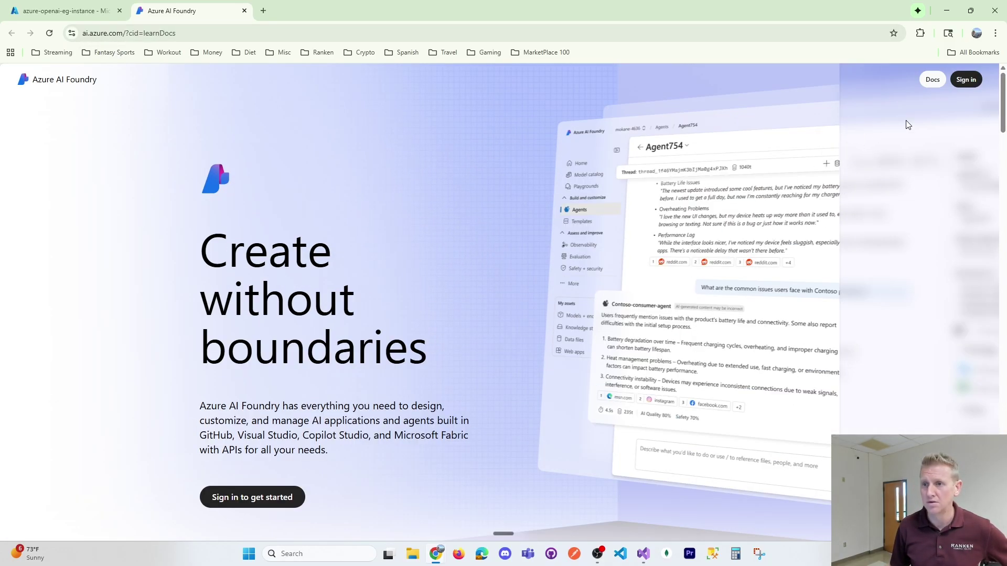
{"action": "left_click", "coordinate": [966, 80]}
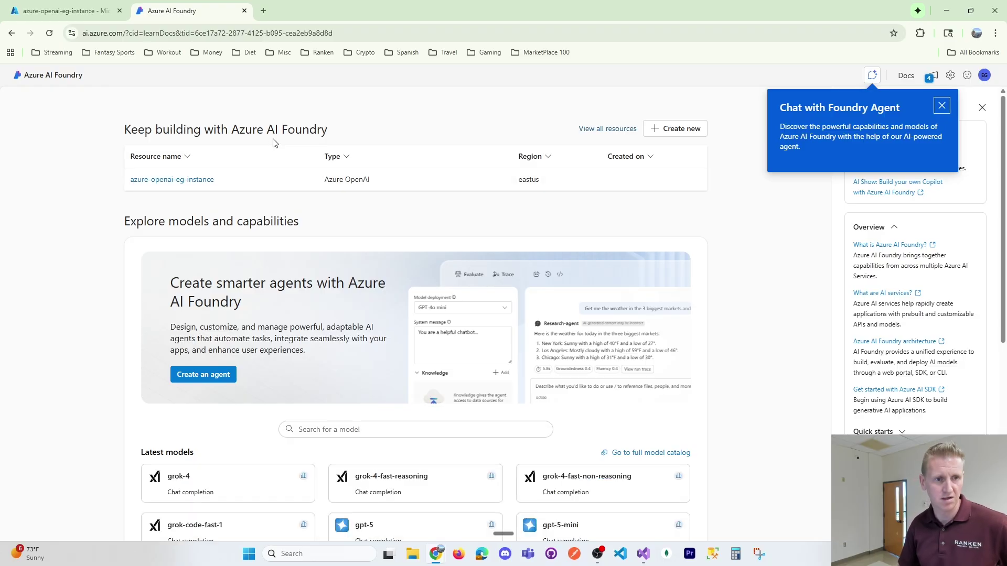
{"action": "left_click", "coordinate": [942, 106]}
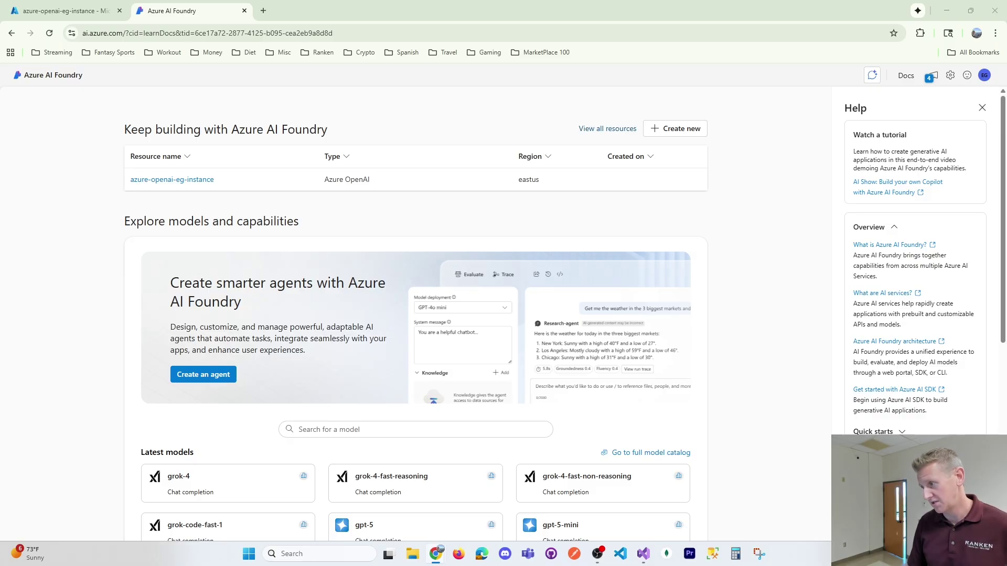
Open azure-openai-eg-instance and upgrade it to an AI Foundry resource, with azure-openai-eg-instance-project as the first project.
{"action": "left_click", "coordinate": [150, 180]}
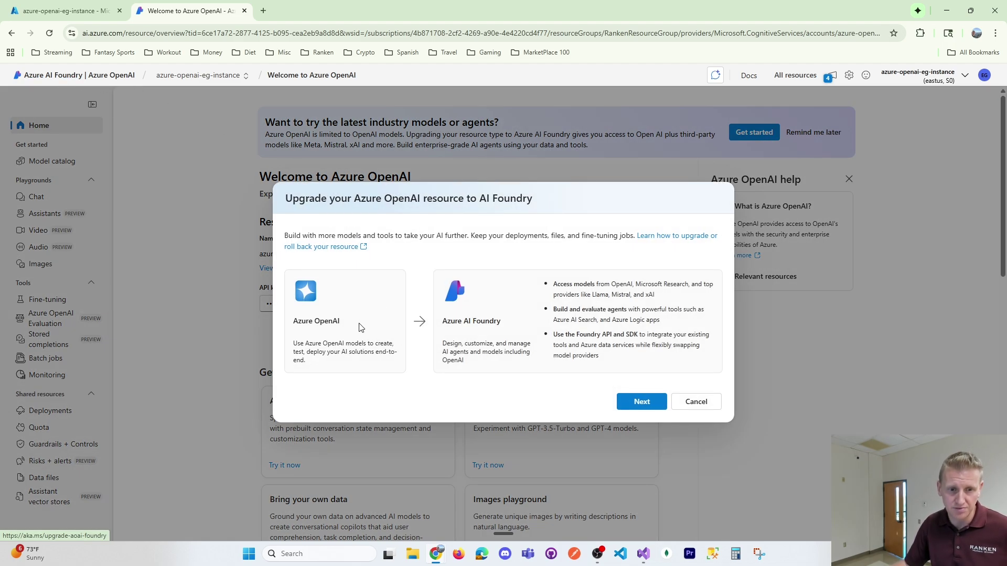
{"action": "left_click_drag", "start_coordinate": [303, 241], "coordinate": [348, 236]}
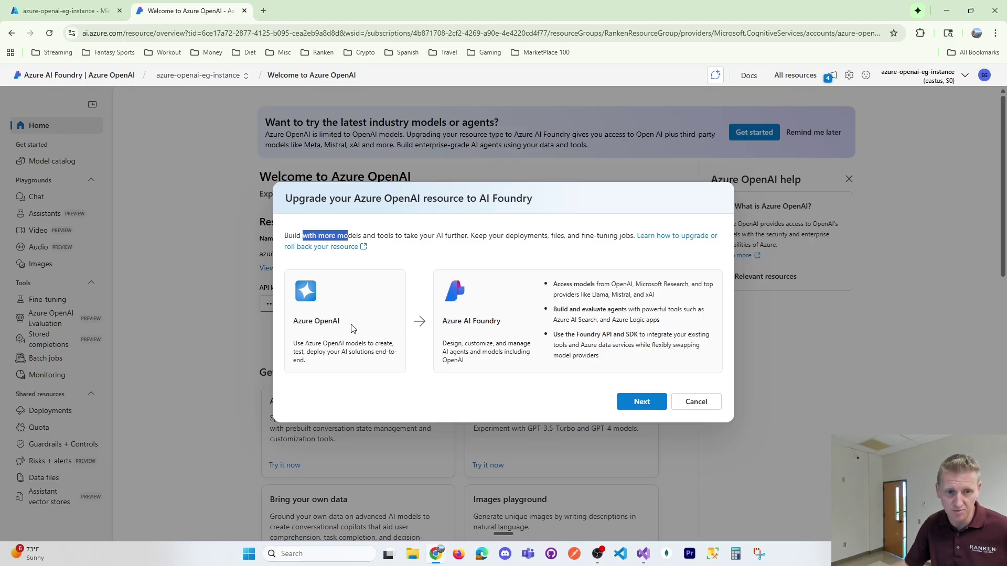
{"action": "left_click", "coordinate": [648, 409]}
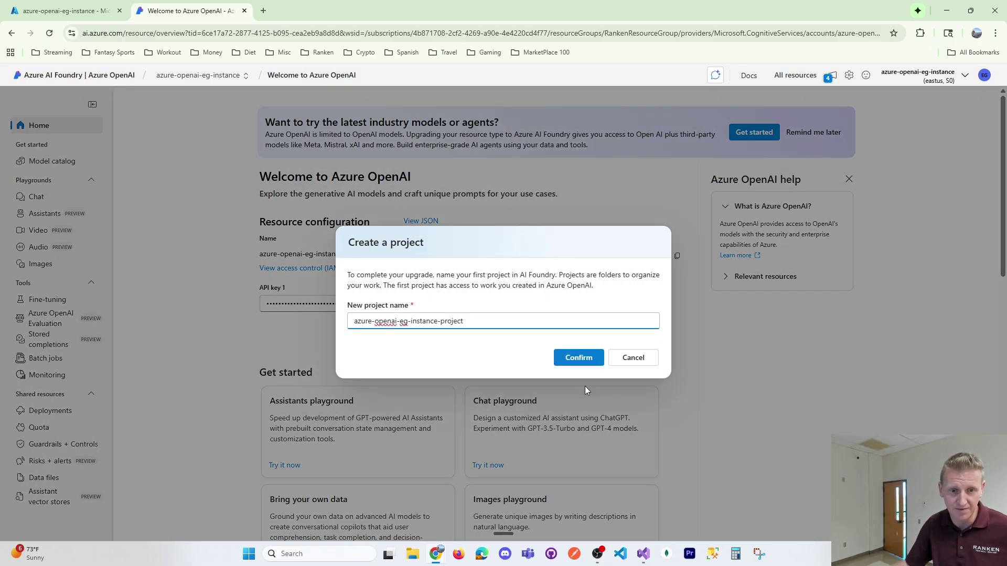
{"action": "left_click", "coordinate": [578, 359]}
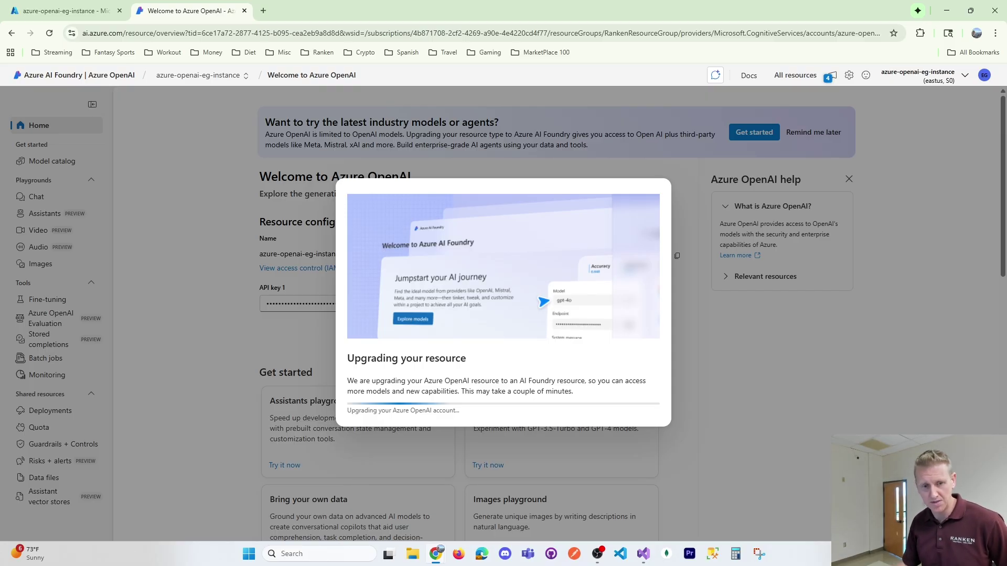
{"action": "left_click", "coordinate": [597, 553]}
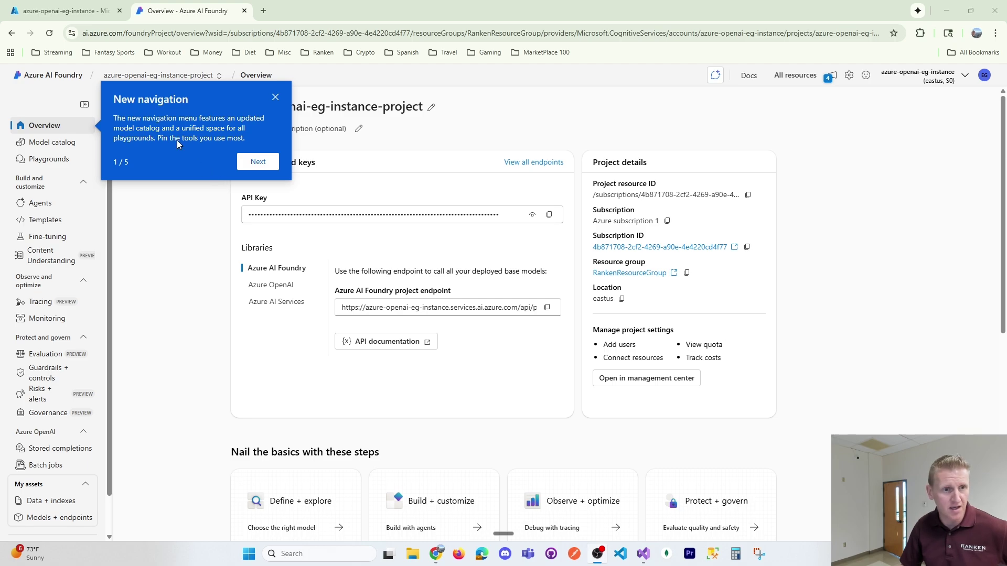
Go through the five-part introduction tour covering navigation, projects, models, developer endpoints and playgrounds, and finish it.
{"action": "left_click", "coordinate": [254, 163]}
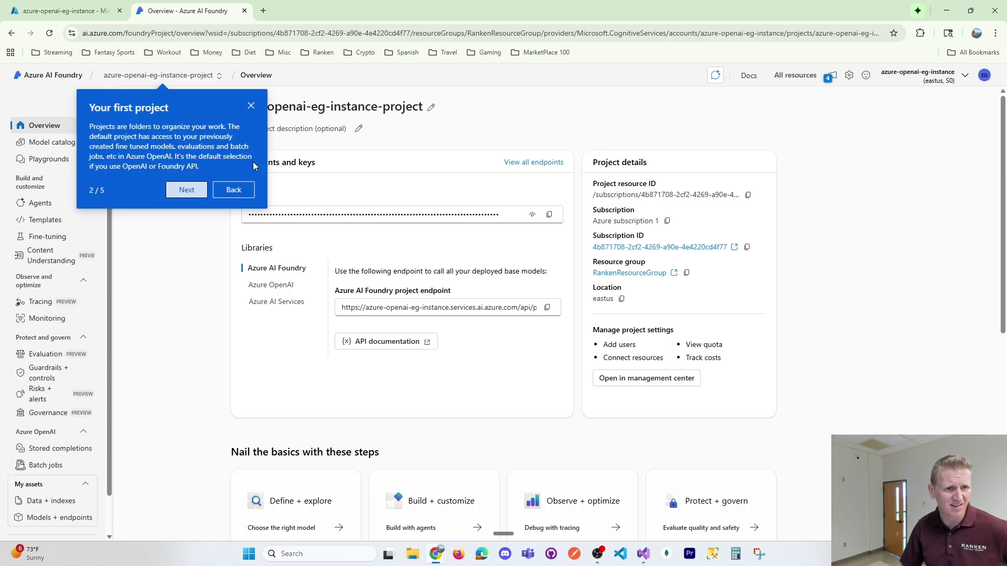
{"action": "left_click", "coordinate": [192, 192]}
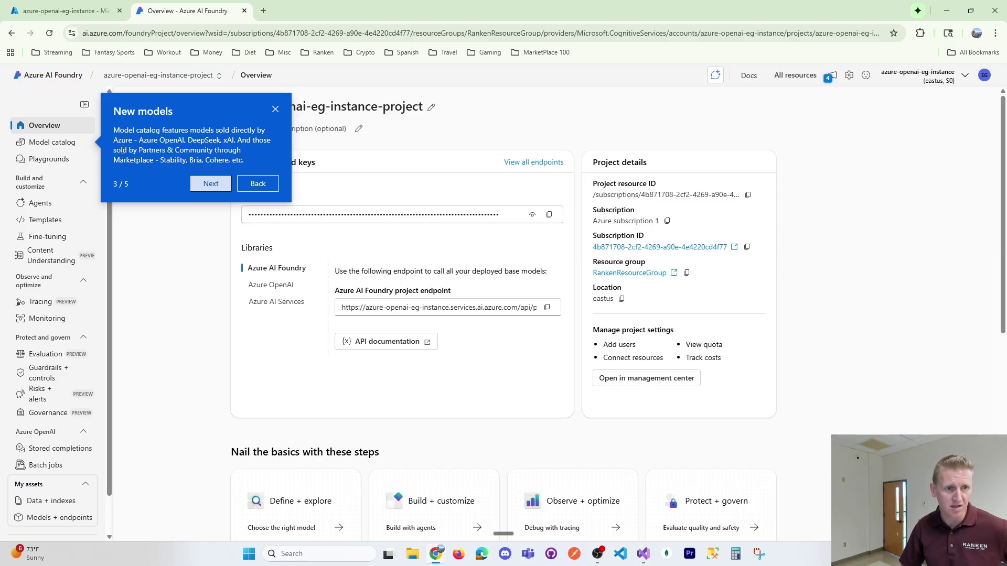
{"action": "left_click", "coordinate": [211, 185]}
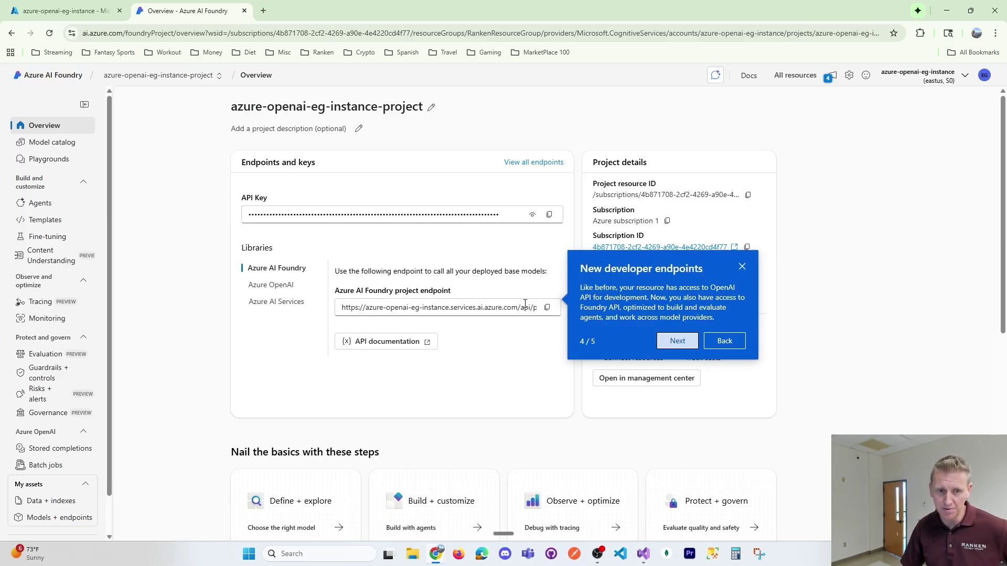
{"action": "left_click", "coordinate": [675, 341]}
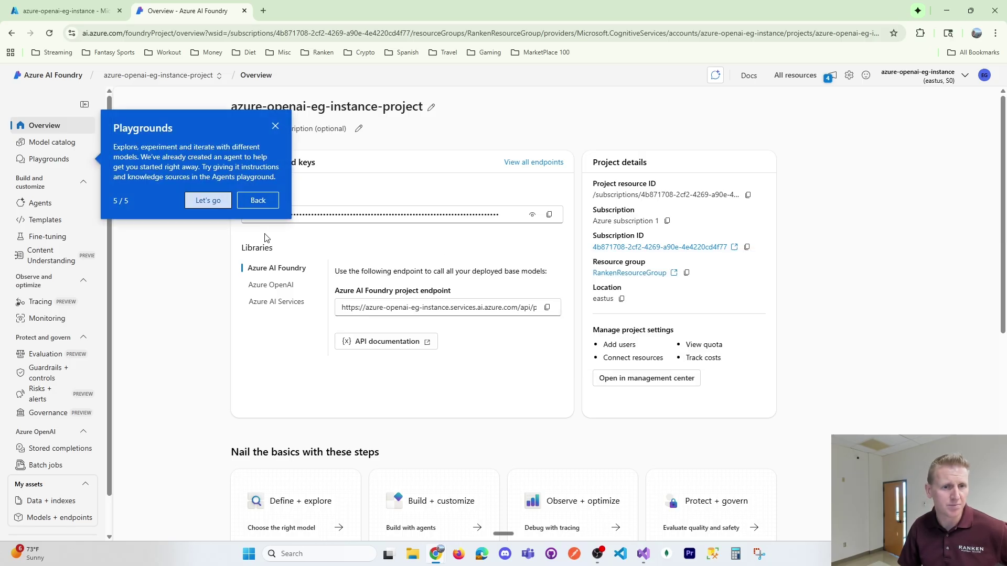
{"action": "left_click", "coordinate": [208, 202]}
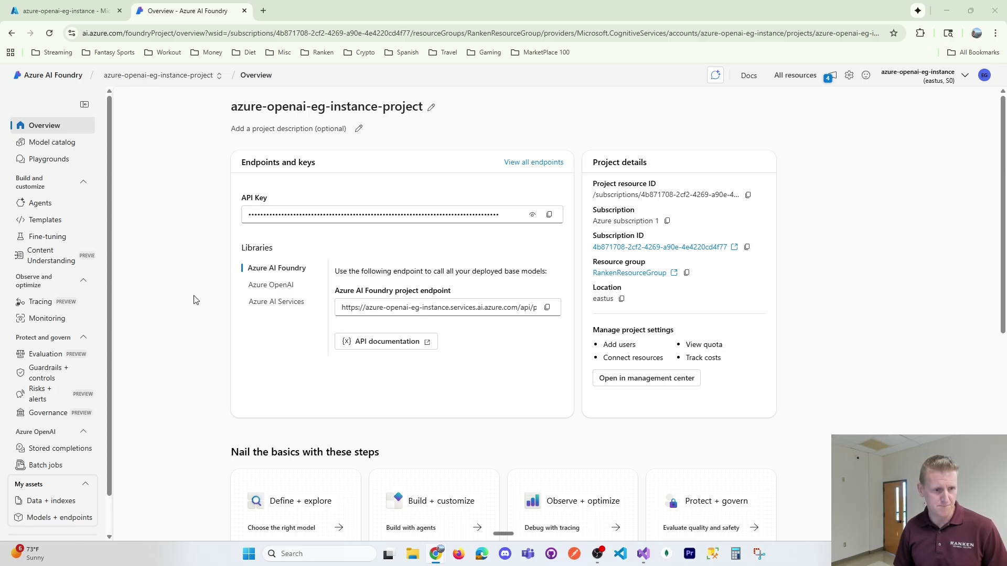
Open the model catalog and examine the model leaderboards and the list of models available for deployment.
{"action": "left_click", "coordinate": [59, 149]}
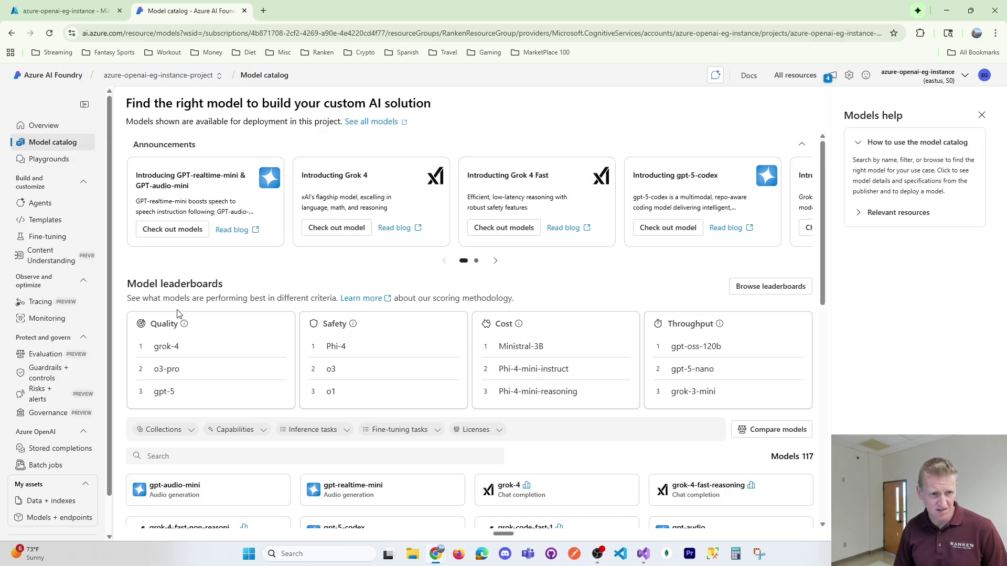
{"action": "left_click_drag", "start_coordinate": [163, 288], "coordinate": [192, 297]}
{"action": "left_click", "coordinate": [196, 298]}
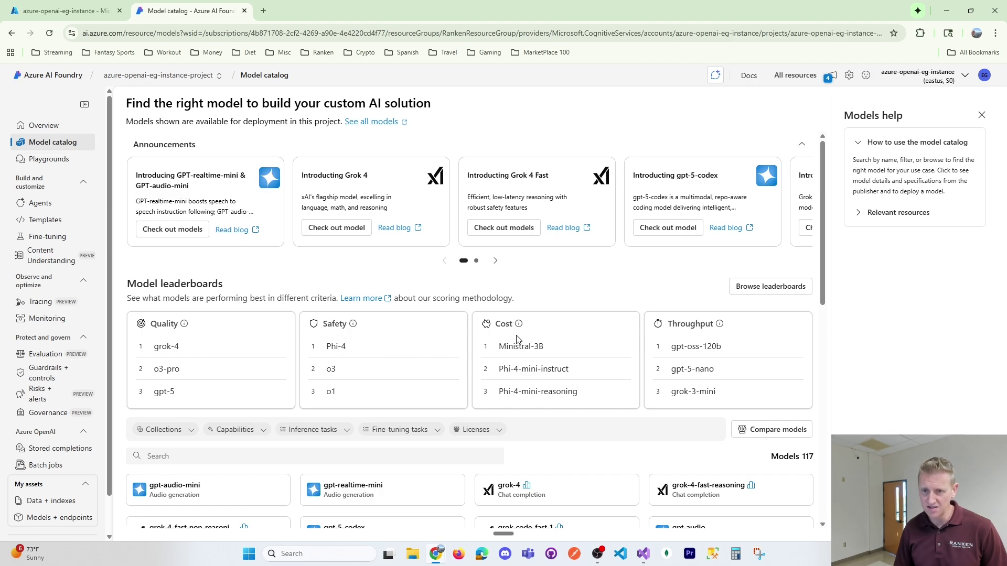
{"action": "scroll", "coordinate": [574, 341], "scroll_direction": "down", "scroll_amount": 4}
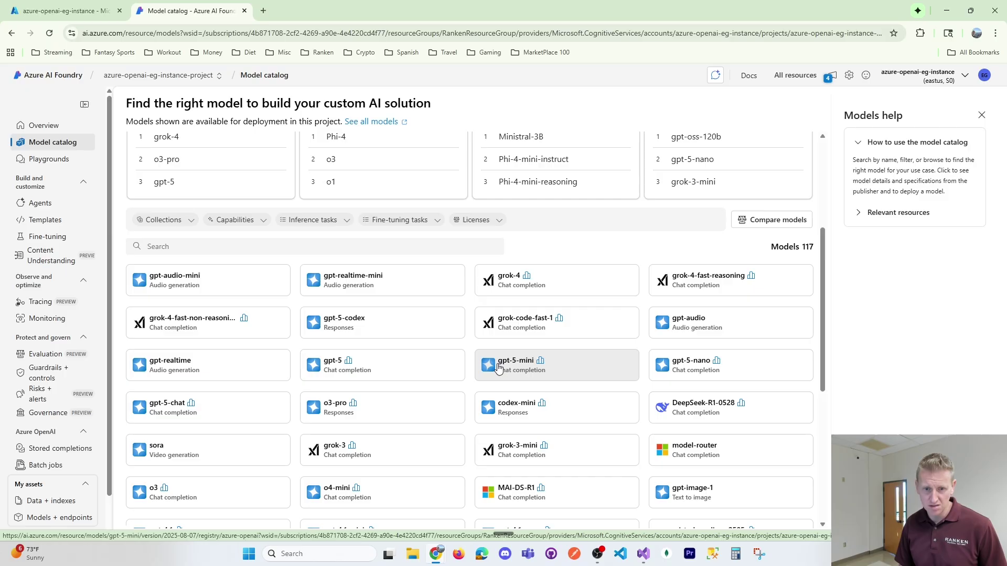
{"action": "scroll", "coordinate": [386, 386], "scroll_direction": "down", "scroll_amount": 1}
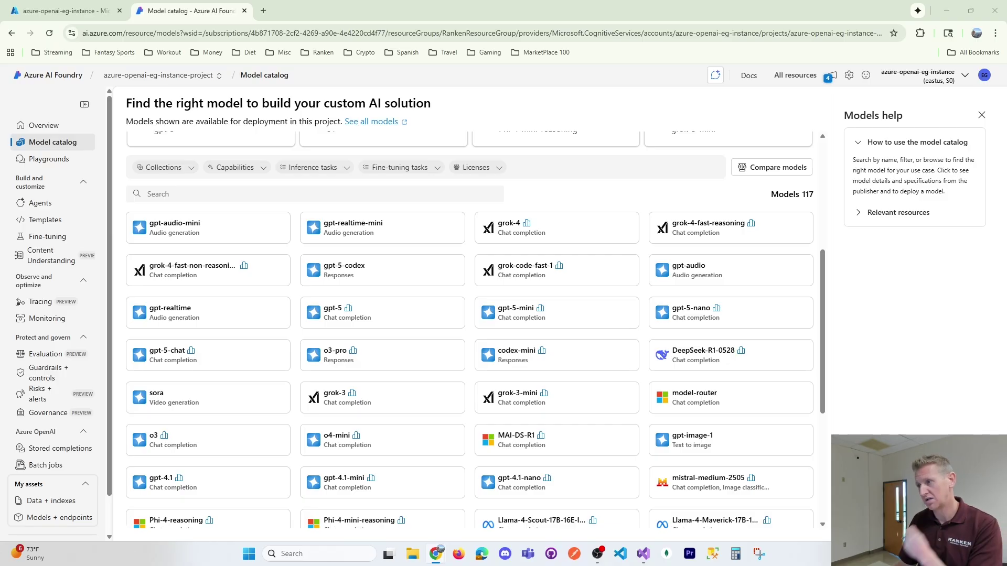
{"action": "scroll", "coordinate": [56, 364], "scroll_direction": "down", "scroll_amount": 1}
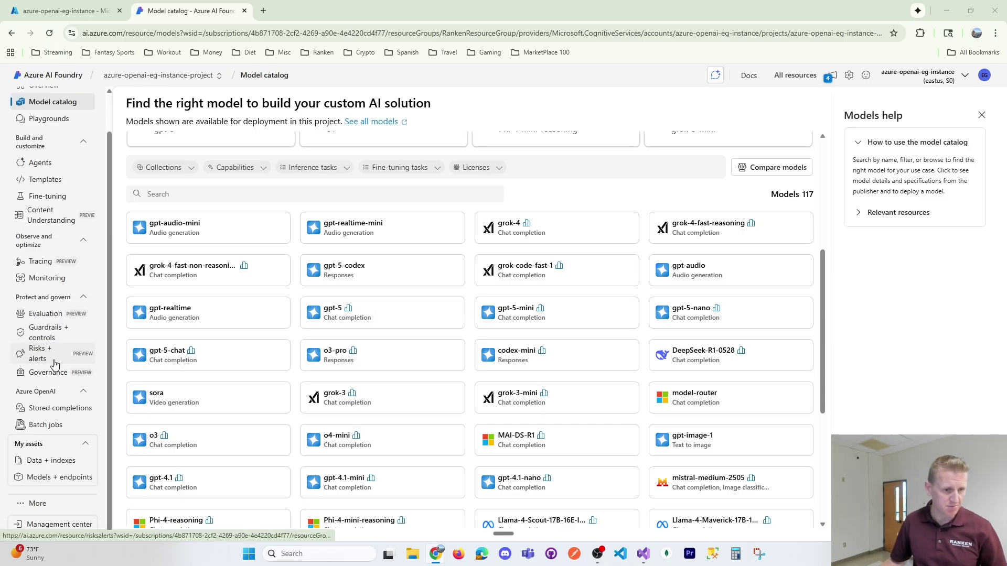
{"action": "scroll", "coordinate": [49, 349], "scroll_direction": "up", "scroll_amount": 1}
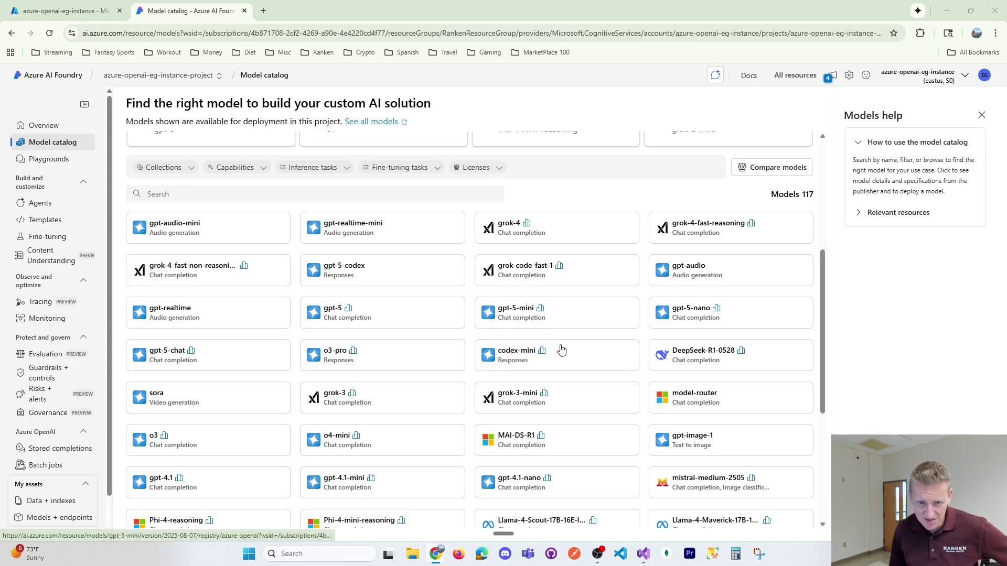
{"action": "scroll", "coordinate": [440, 402], "scroll_direction": "down", "scroll_amount": 1}
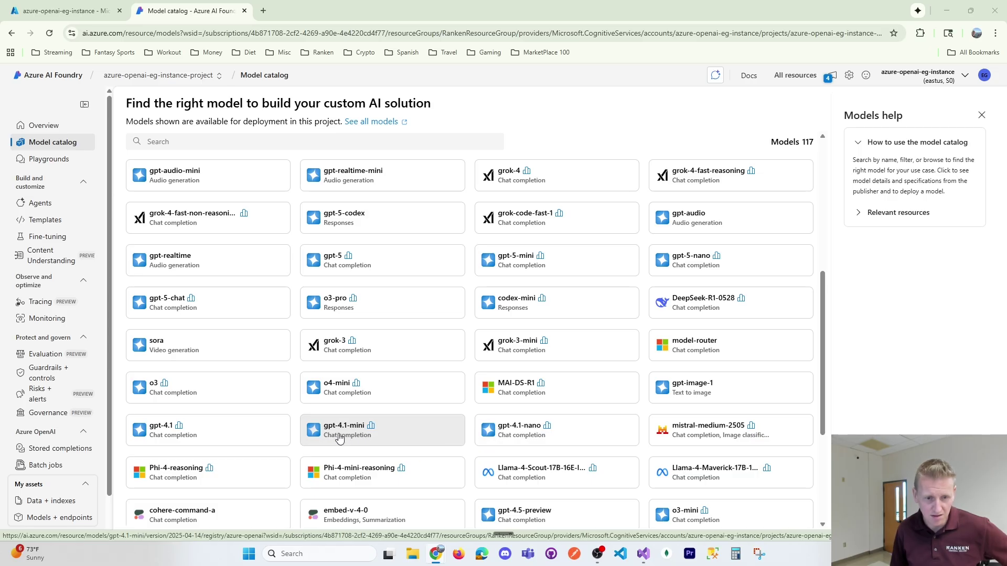
Deploy the gpt-4.1-mini model from the catalog under the name gpt-4.1-mini with the Global Standard deployment type.
{"action": "left_click", "coordinate": [311, 436]}
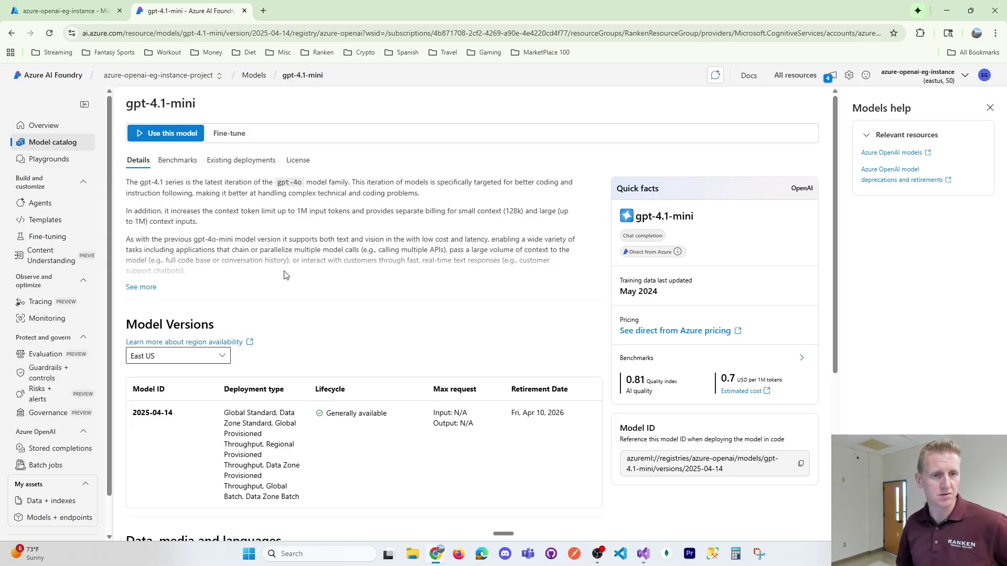
{"action": "left_click", "coordinate": [181, 137]}
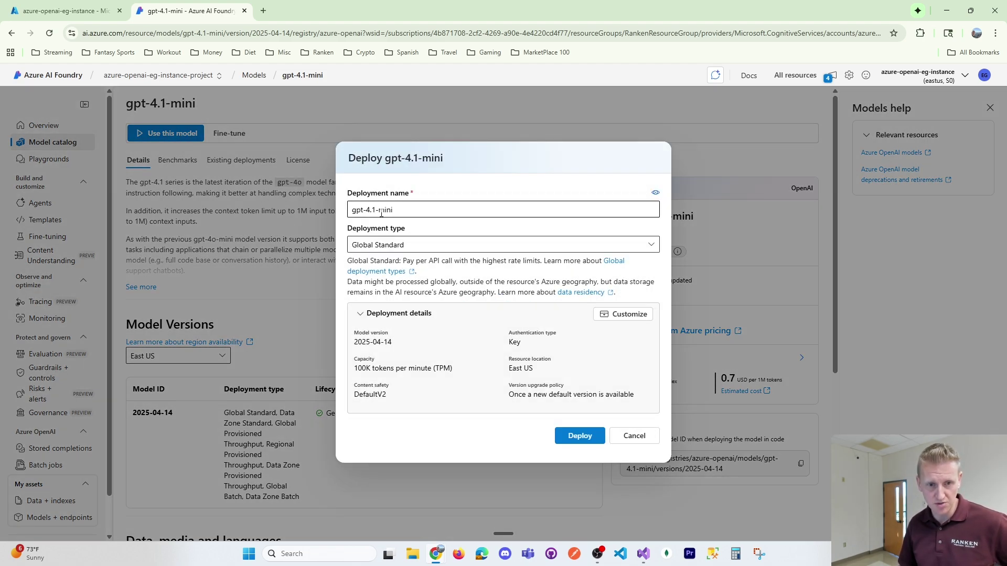
{"action": "left_click", "coordinate": [580, 436]}
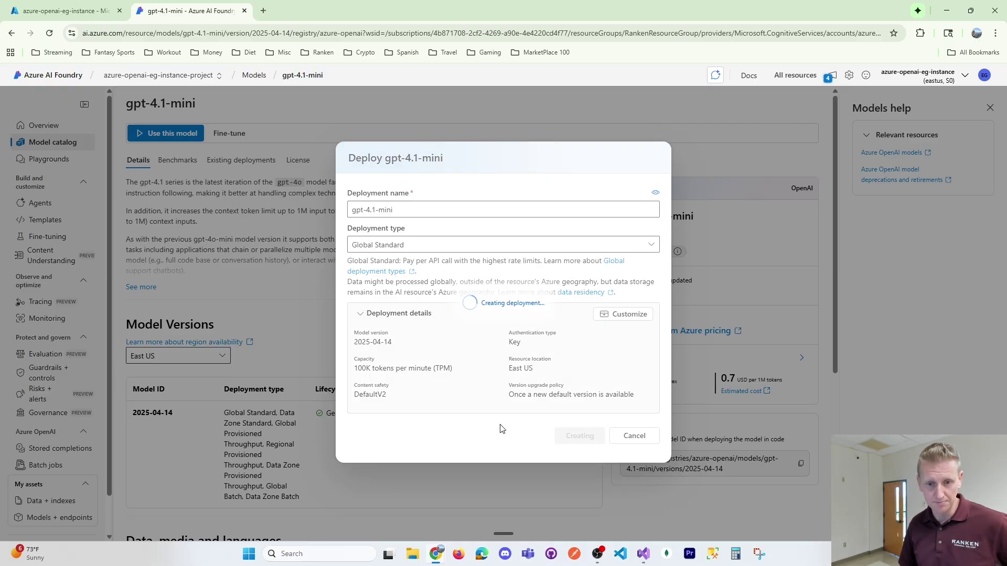
{"action": "left_click", "coordinate": [598, 554]}
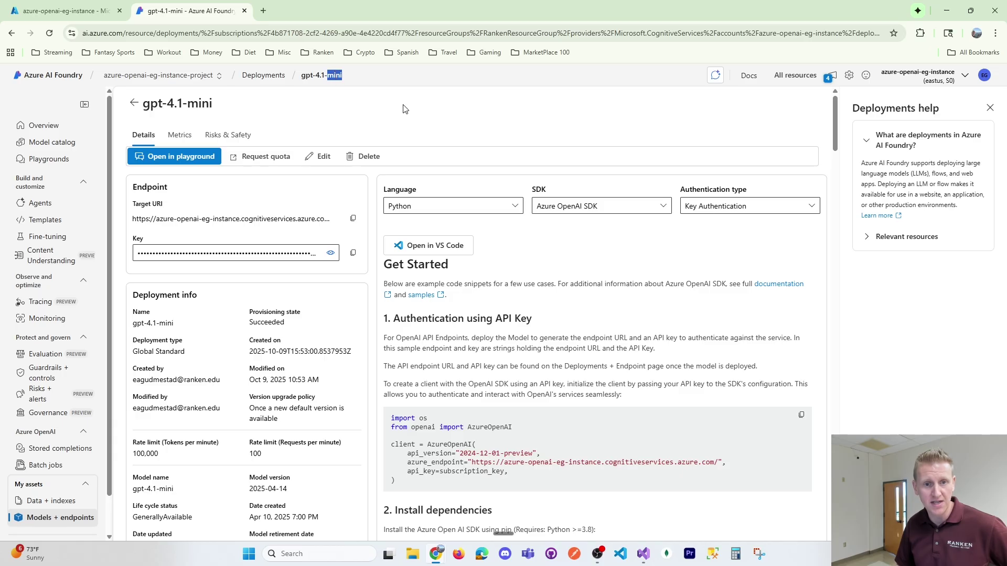
Set the language of the gpt-4.1-mini deployment's code samples to C# and look over the client setup snippet.
{"action": "left_click", "coordinate": [430, 205]}
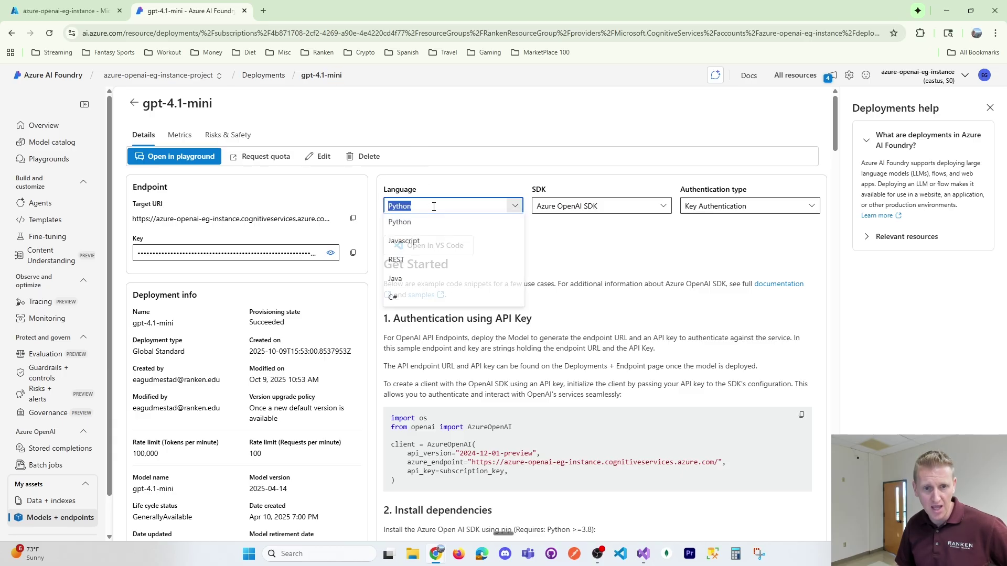
{"action": "left_click", "coordinate": [409, 299]}
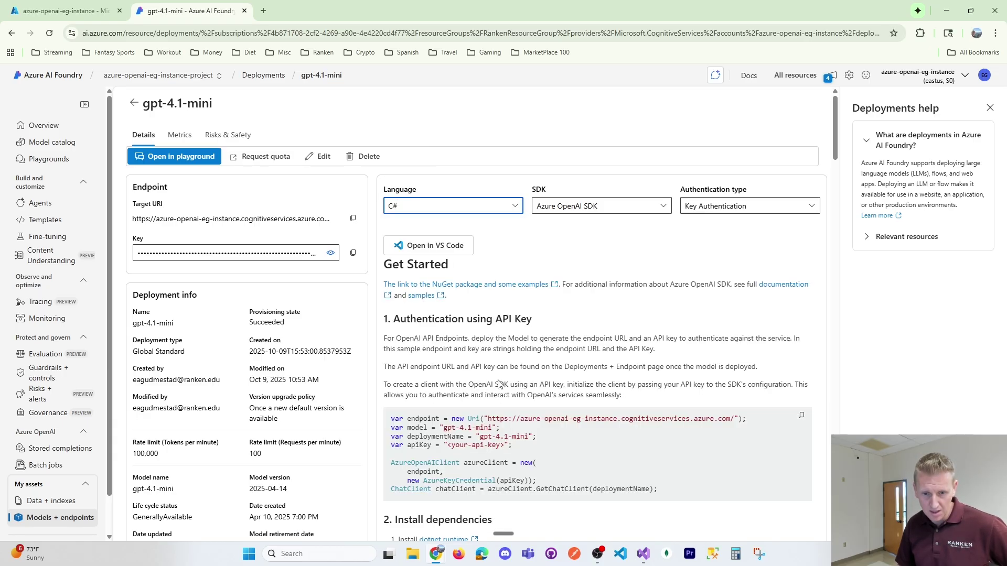
{"action": "left_click_drag", "start_coordinate": [531, 451], "coordinate": [452, 430]}
{"action": "left_click", "coordinate": [451, 430]}
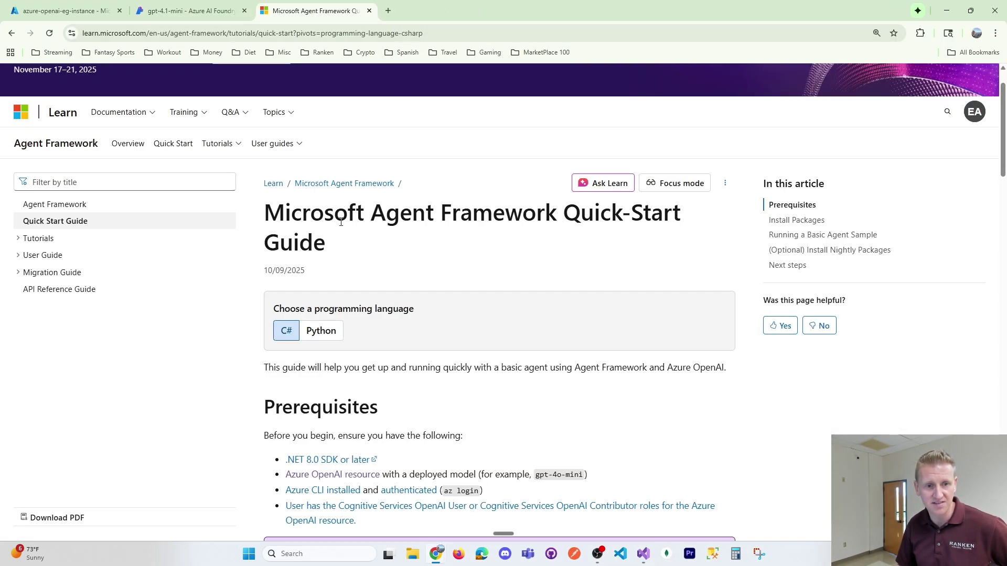
Examine the package installation commands and the basic agent sample code in the C# Microsoft Agent Framework Quick-Start Guide.
{"action": "left_click_drag", "start_coordinate": [310, 222], "coordinate": [474, 238]}
{"action": "scroll", "coordinate": [490, 294], "scroll_direction": "down", "scroll_amount": 10}
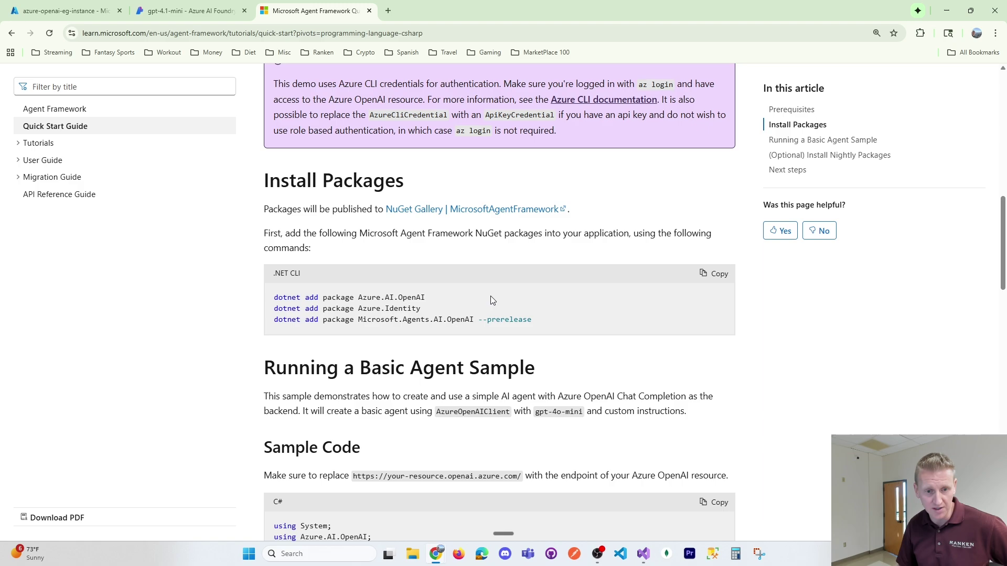
{"action": "left_click_drag", "start_coordinate": [287, 298], "coordinate": [376, 309]}
{"action": "scroll", "coordinate": [418, 355], "scroll_direction": "down", "scroll_amount": 3}
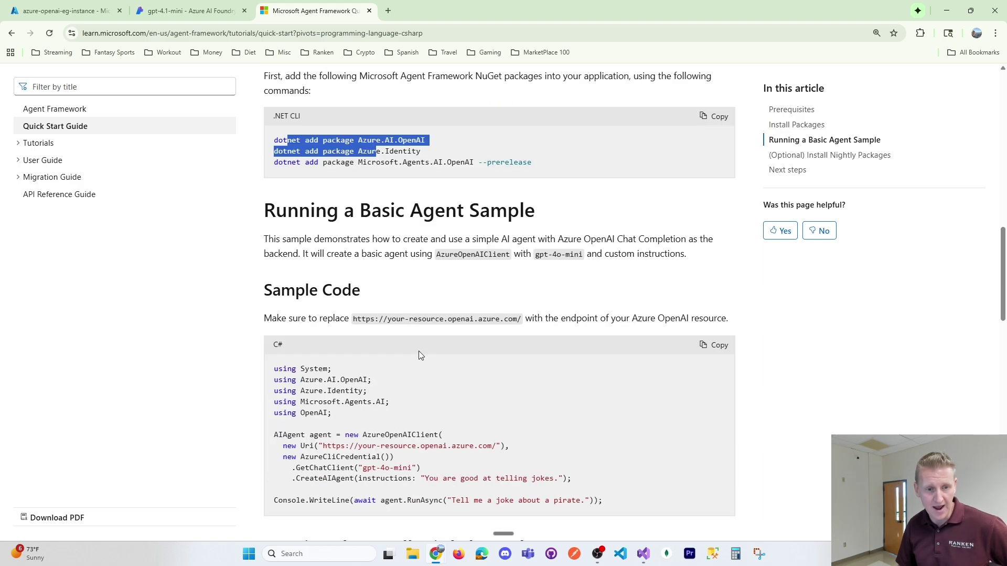
{"action": "scroll", "coordinate": [423, 403], "scroll_direction": "down", "scroll_amount": 2}
{"action": "left_click_drag", "start_coordinate": [400, 265], "coordinate": [517, 365]}
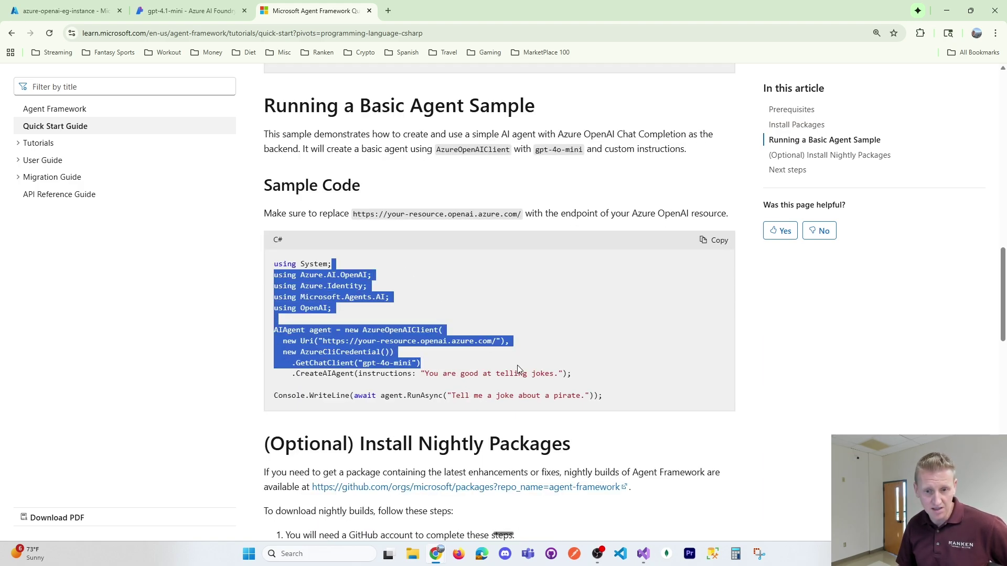
{"action": "left_click", "coordinate": [622, 397]}
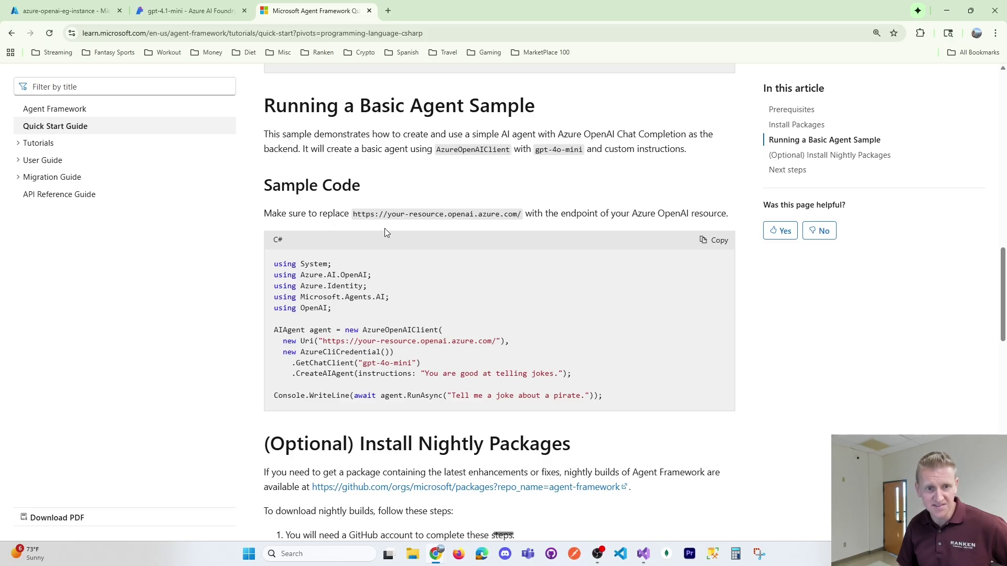
{"action": "scroll", "coordinate": [384, 228], "scroll_direction": "up", "scroll_amount": 1}
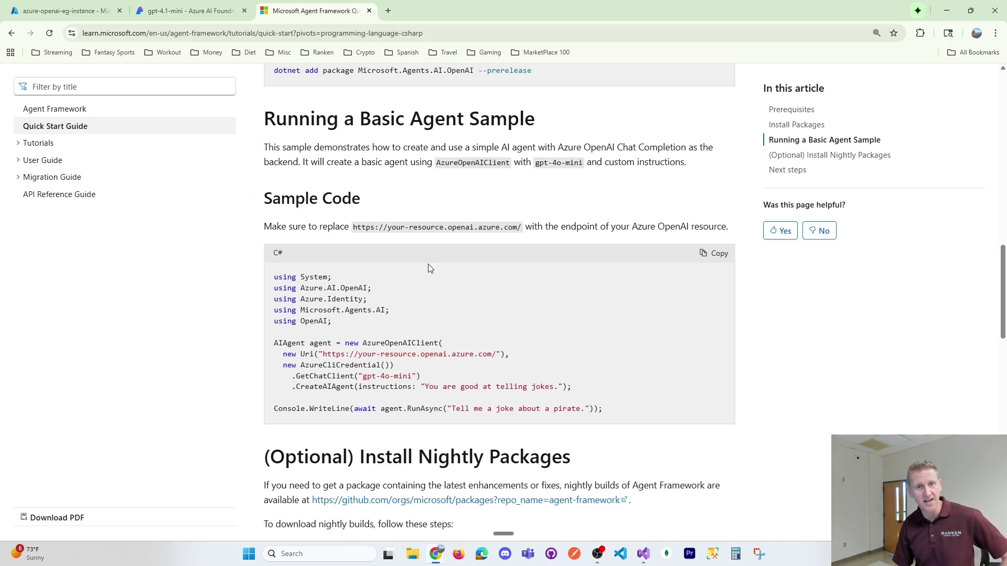
Return to the gpt-4.1-mini deployment details and examine how the C# authentication sample uses the API key.
{"action": "left_click", "coordinate": [203, 15]}
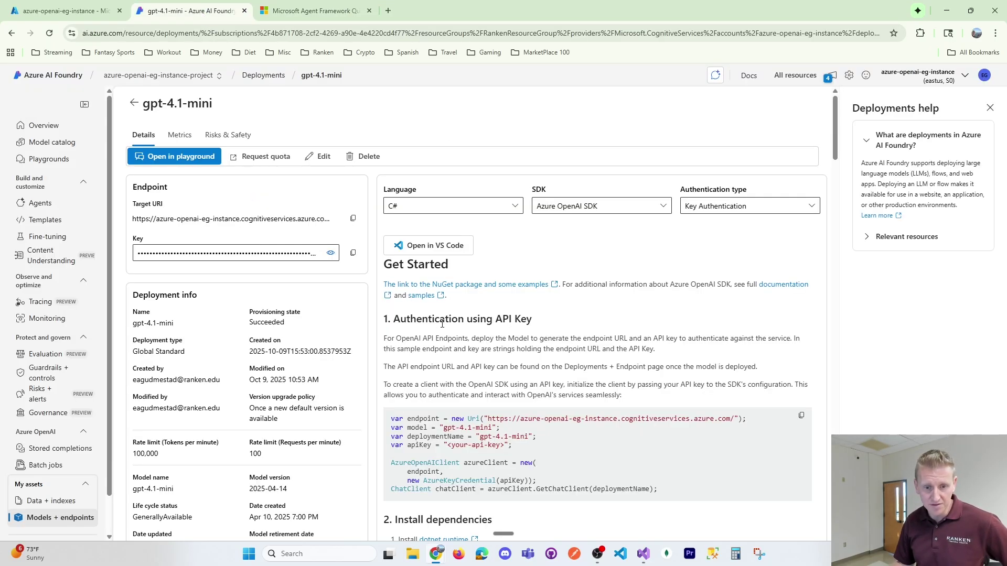
{"action": "scroll", "coordinate": [472, 345], "scroll_direction": "down", "scroll_amount": 1}
{"action": "scroll", "coordinate": [471, 345], "scroll_direction": "down", "scroll_amount": 1}
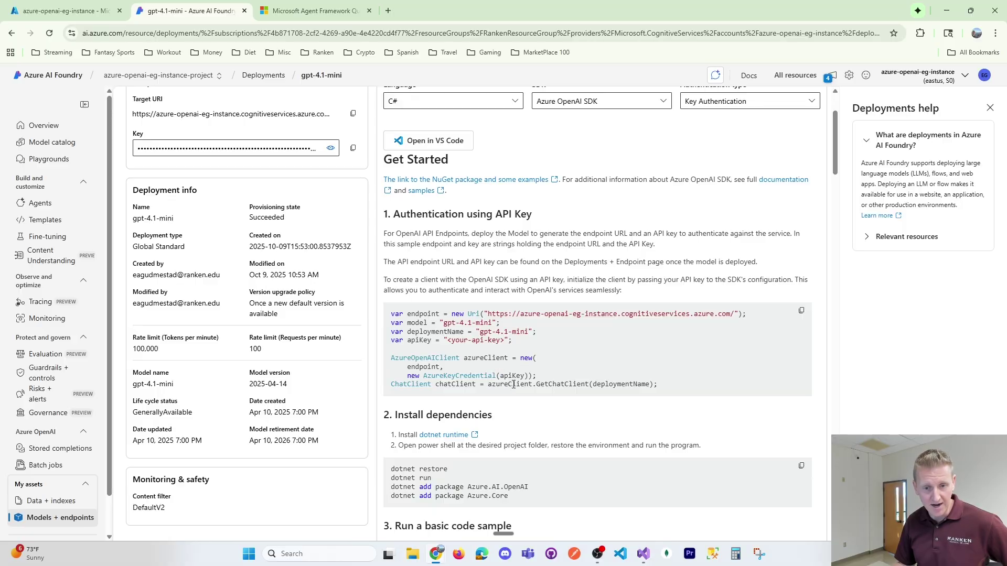
{"action": "double_click", "coordinate": [510, 384]}
{"action": "left_click_drag", "start_coordinate": [446, 341], "coordinate": [513, 341]}
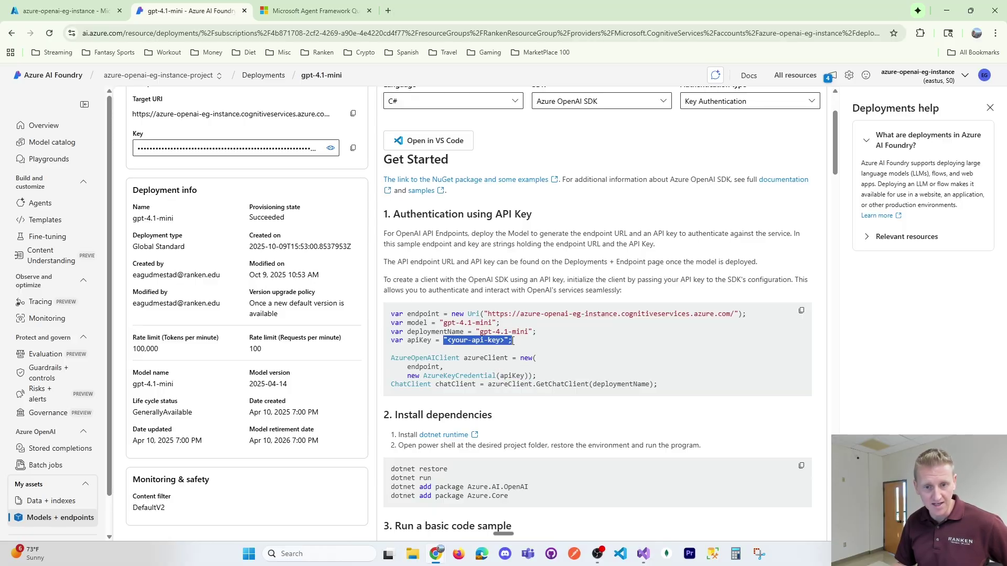
{"action": "left_click", "coordinate": [512, 341]}
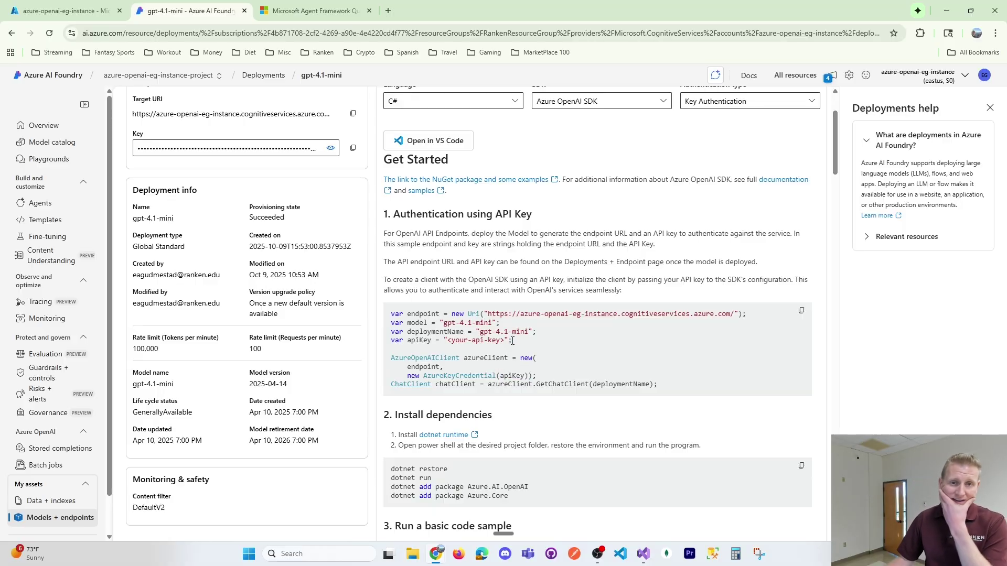
Open the Windows environment variables editor through the system environment variables settings and select the user variable OPENAI_API_KEY.
{"action": "left_click", "coordinate": [250, 554]}
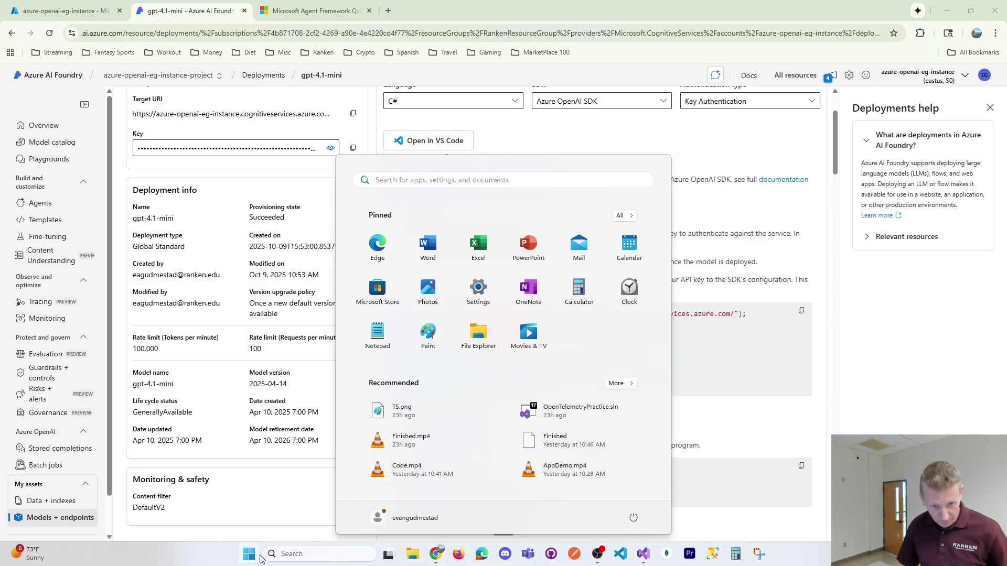
{"action": "type", "text": "evn"}
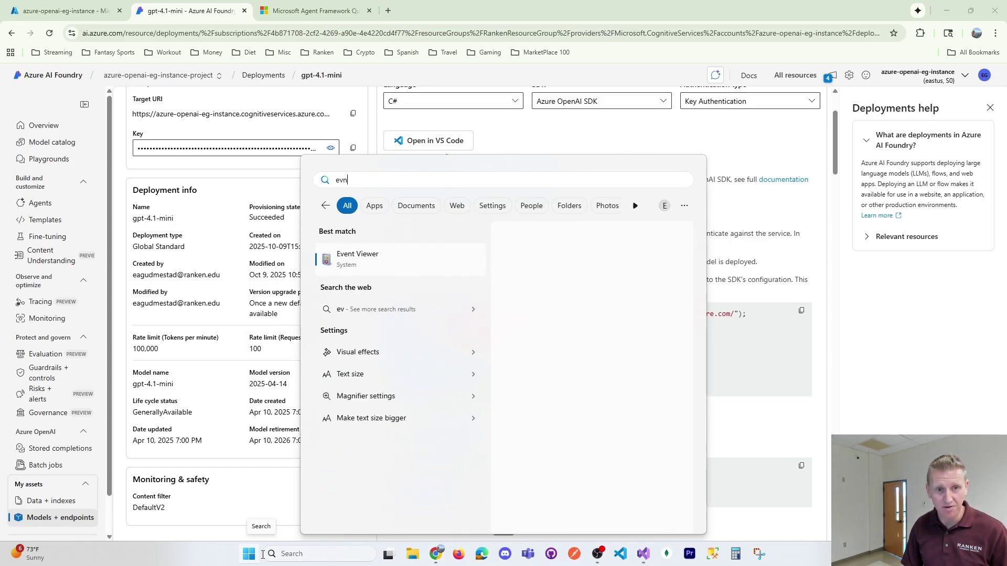
{"action": "key", "text": "BackSpace"}
{"action": "type", "text": "nv"}
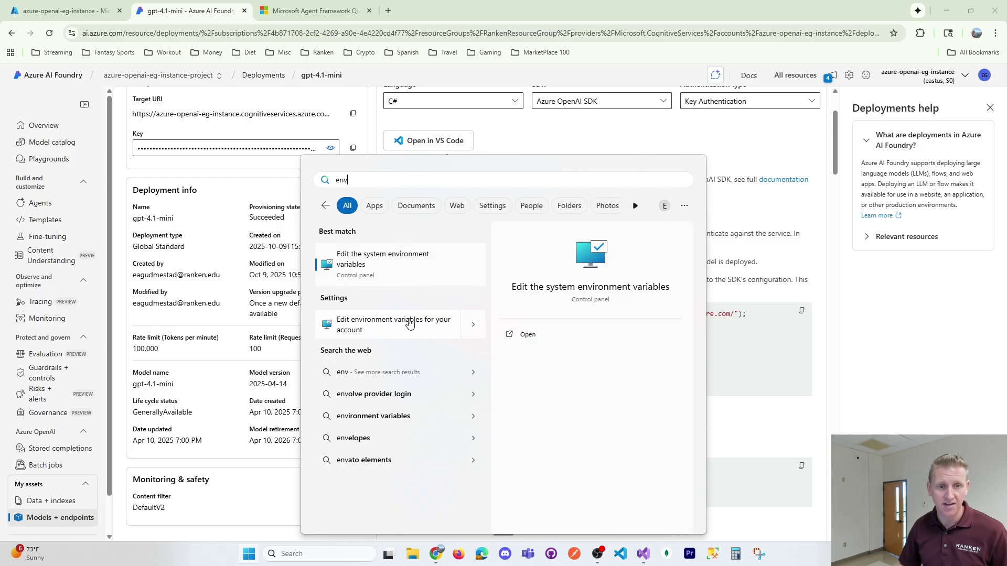
{"action": "left_click", "coordinate": [409, 270]}
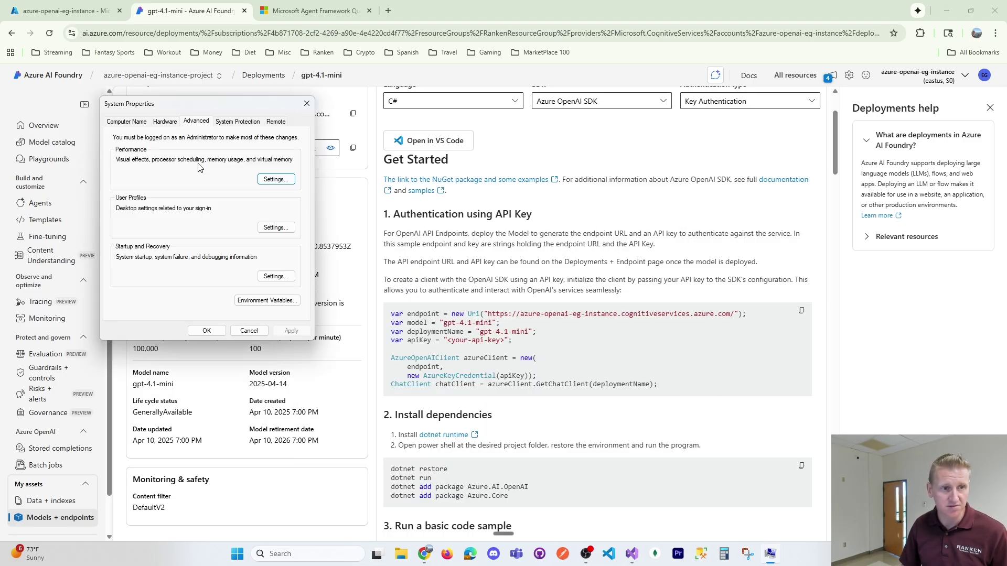
{"action": "left_click", "coordinate": [291, 299]}
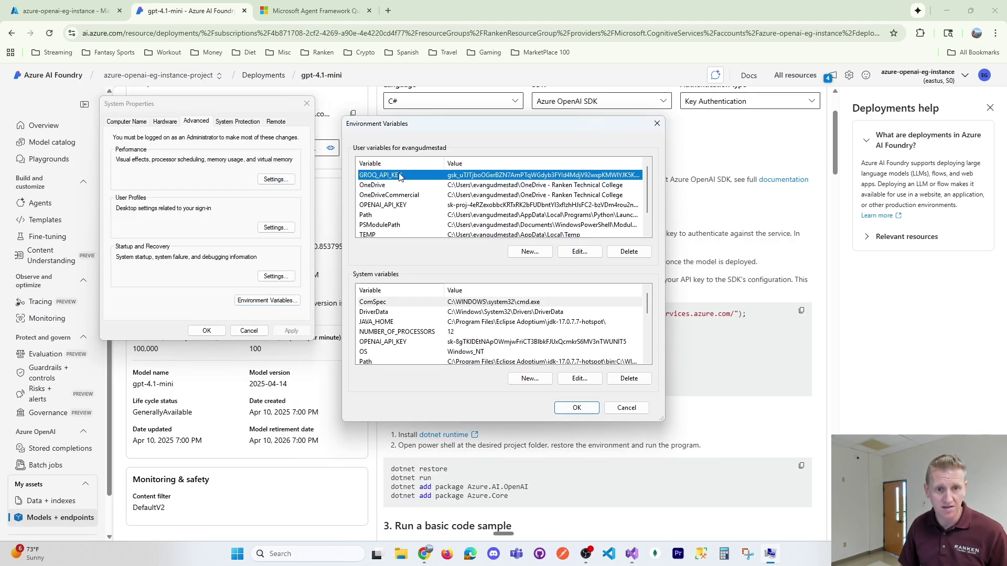
{"action": "left_click_drag", "start_coordinate": [398, 124], "coordinate": [134, 109]}
{"action": "left_click", "coordinate": [128, 190]}
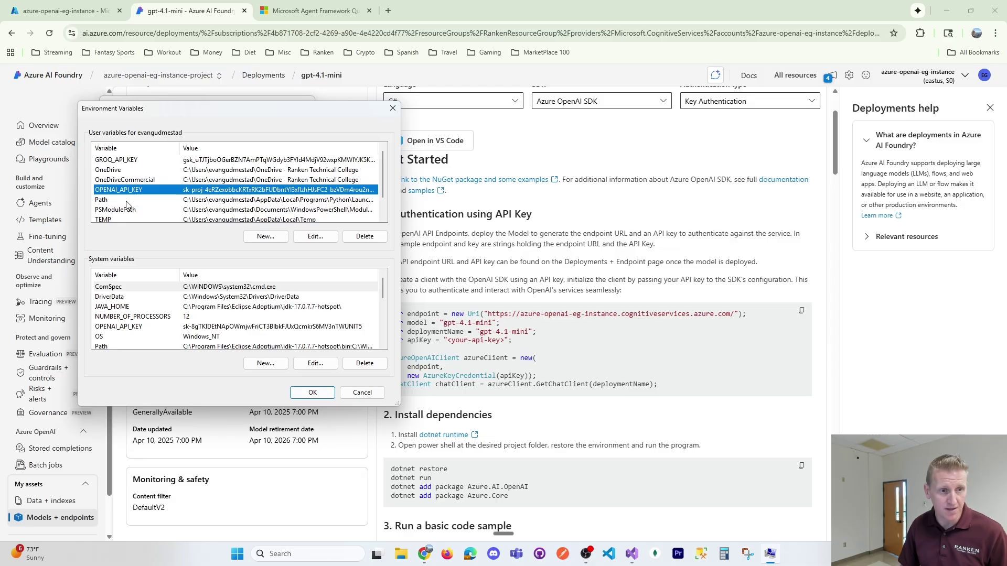
{"action": "left_click", "coordinate": [265, 236]}
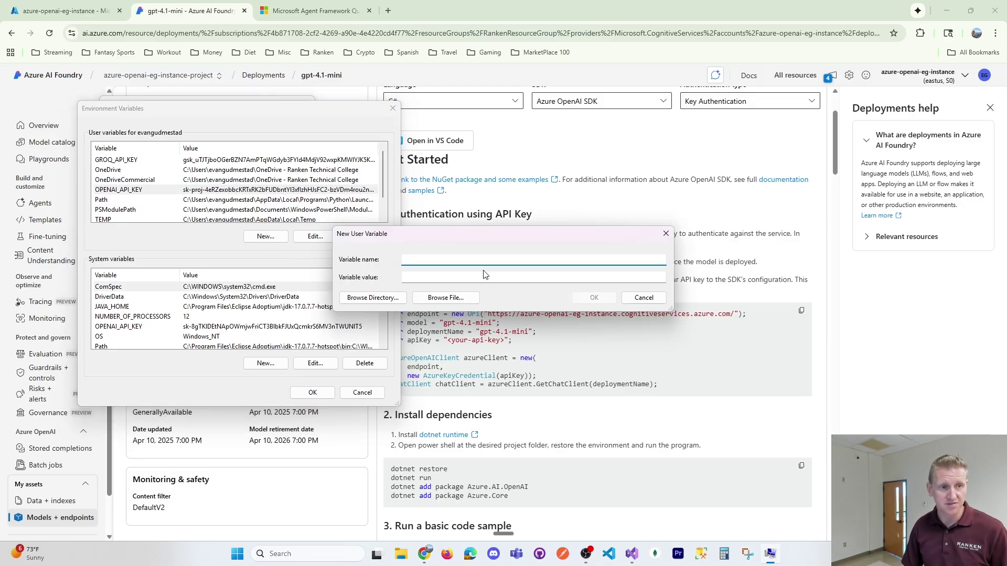
{"action": "type", "text": "AZURE_"}
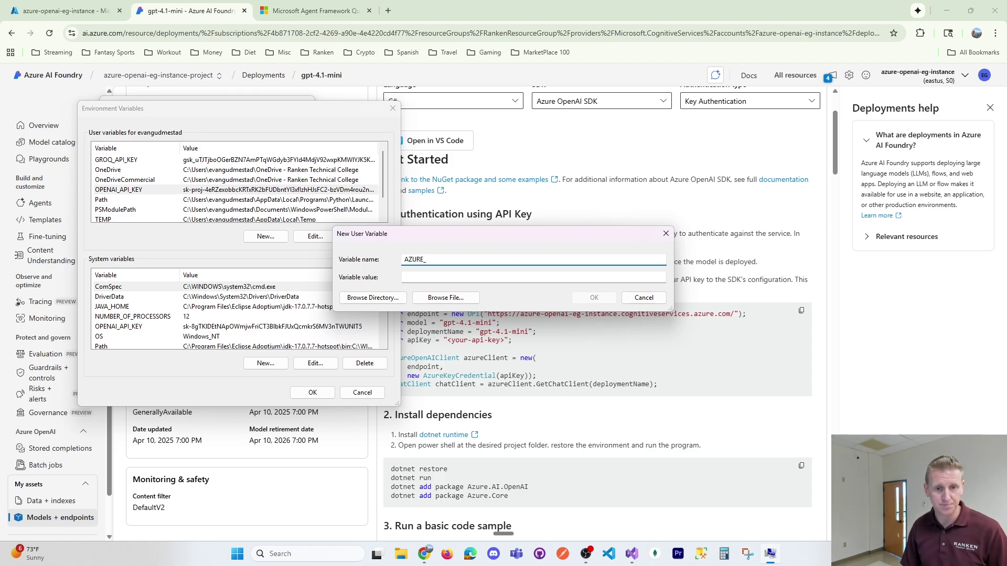
{"action": "left_click_drag", "start_coordinate": [428, 241], "coordinate": [166, 254]}
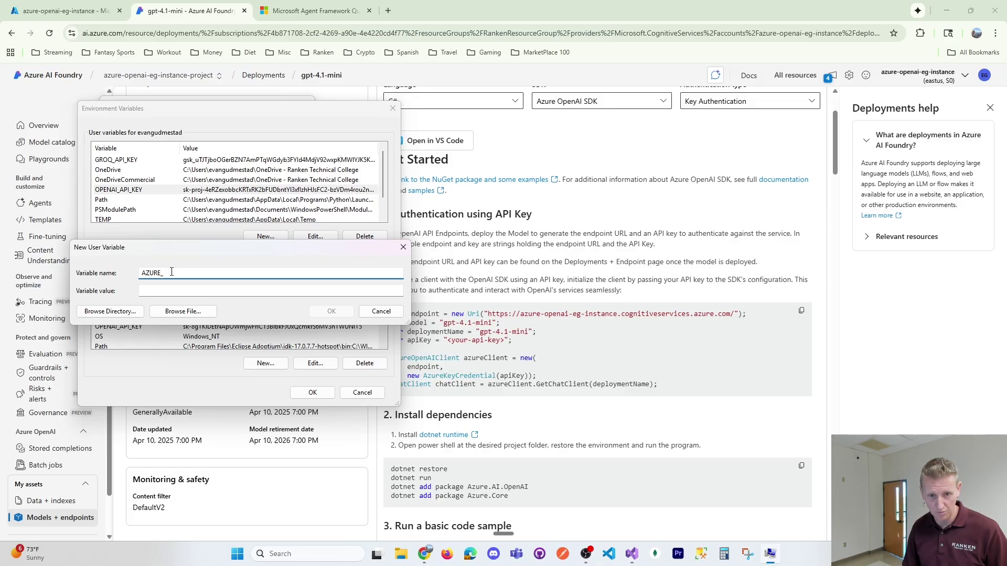
{"action": "type", "text": "GPT"}
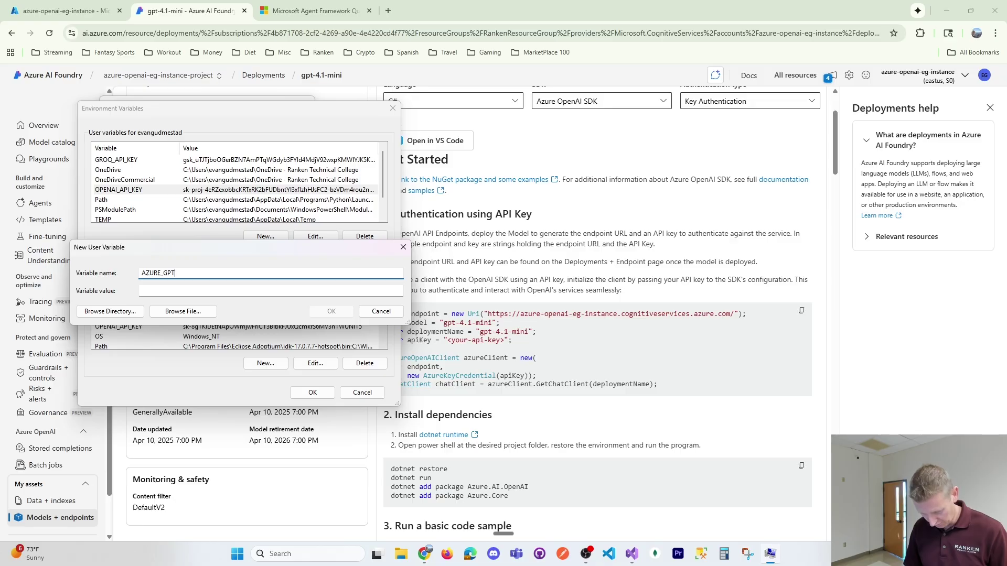
{"action": "type", "text": "41_"}
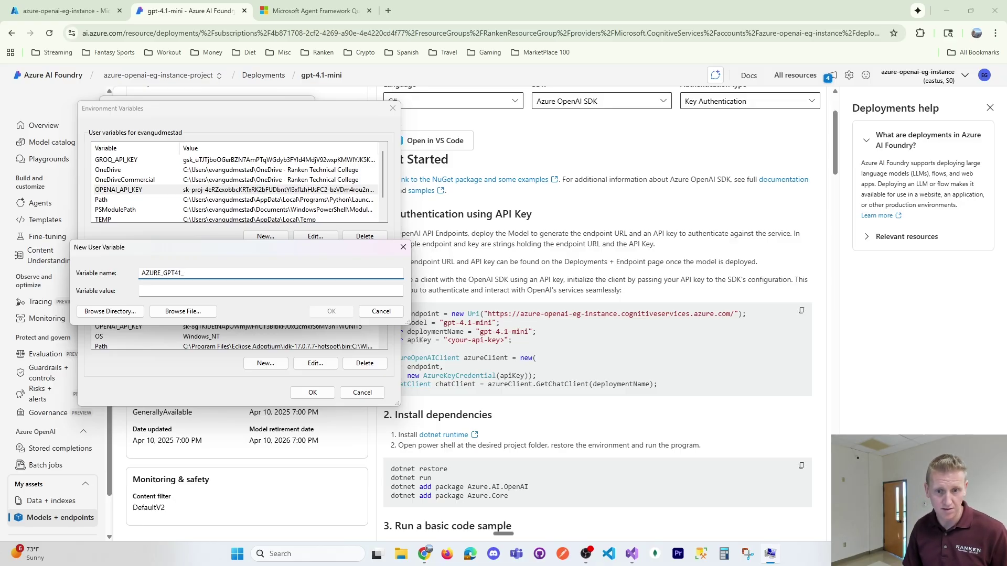
{"action": "type", "text": "MINI"}
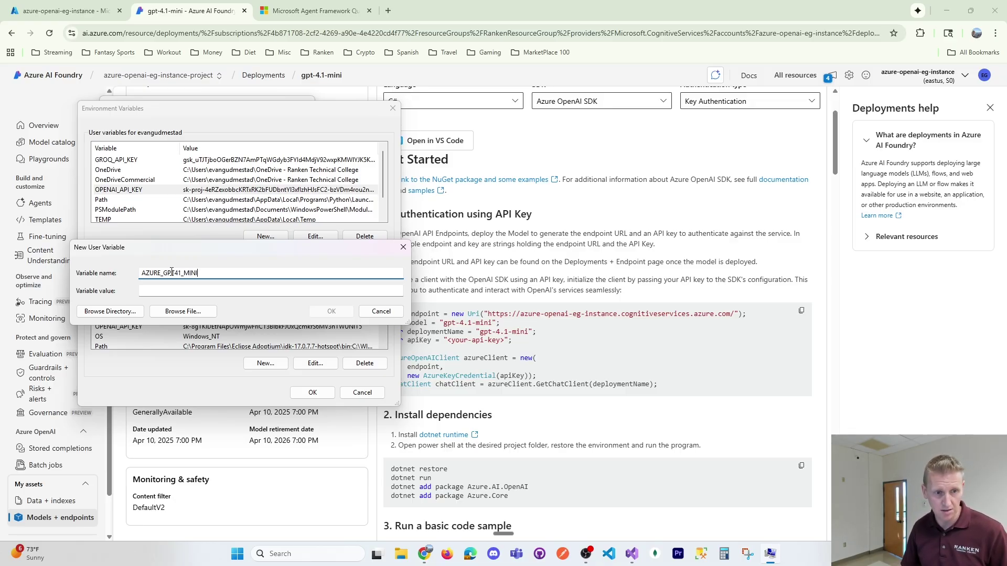
{"action": "type", "text": "_KE"}
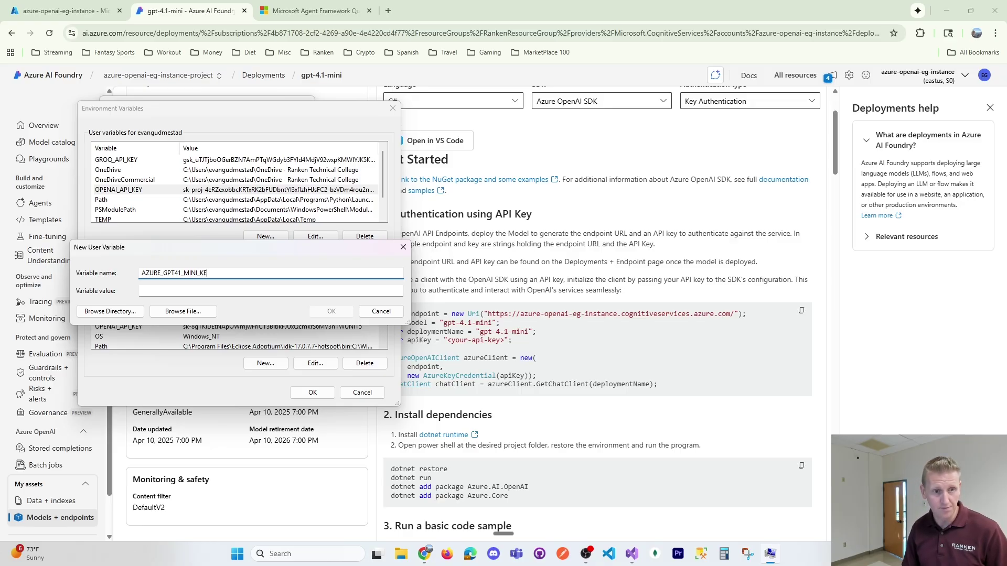
{"action": "type", "text": "Y"}
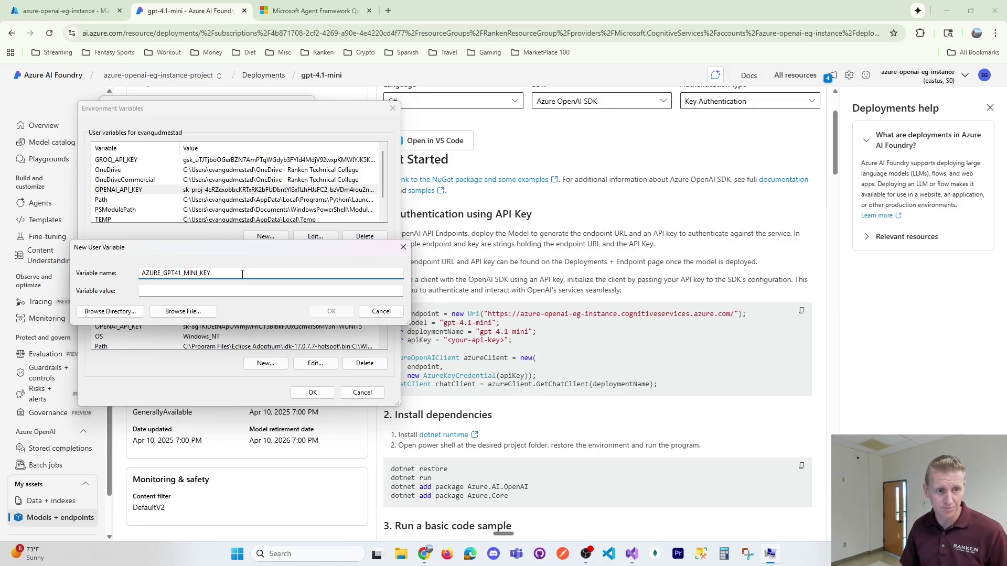
{"action": "left_click_drag", "start_coordinate": [242, 274], "coordinate": [164, 273]}
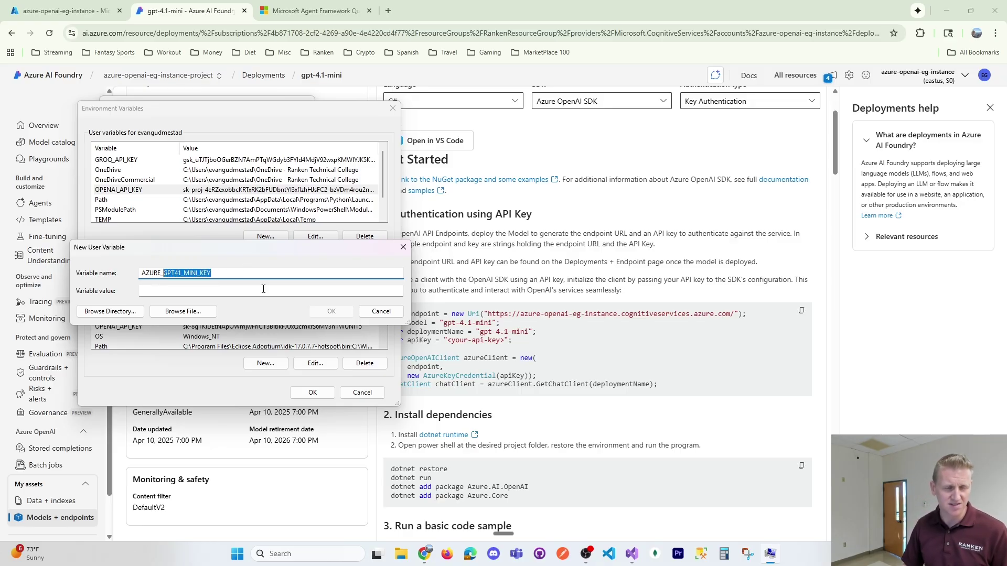
{"action": "key", "text": "BackSpace"}
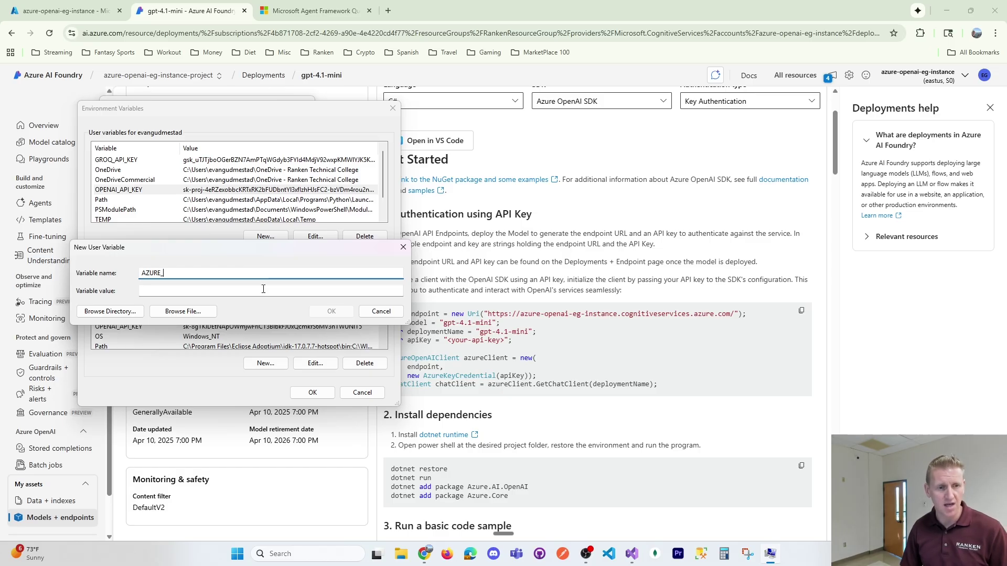
{"action": "type", "text": "API_KEY"}
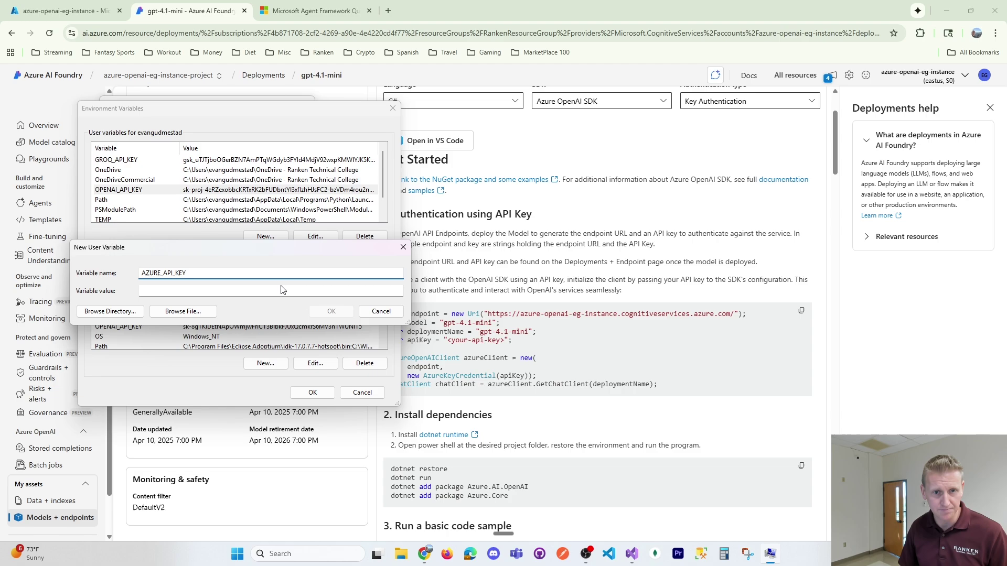
{"action": "left_click_drag", "start_coordinate": [212, 273], "coordinate": [123, 274]}
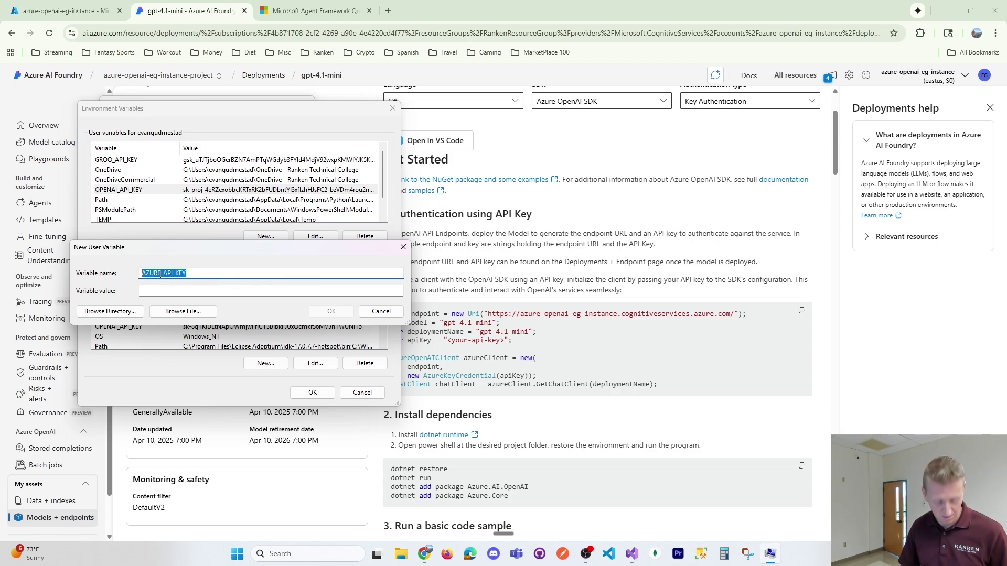
{"action": "left_click", "coordinate": [381, 312]}
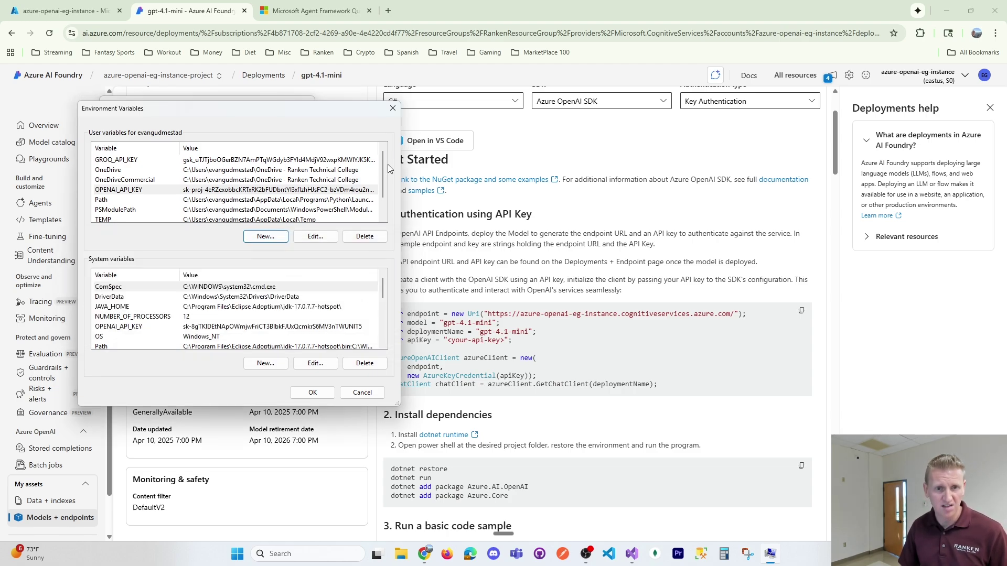
Close the environment variables and system properties dialogs, and move the gpt-4.1-mini deployment page out of this browser window.
{"action": "left_click", "coordinate": [394, 109]}
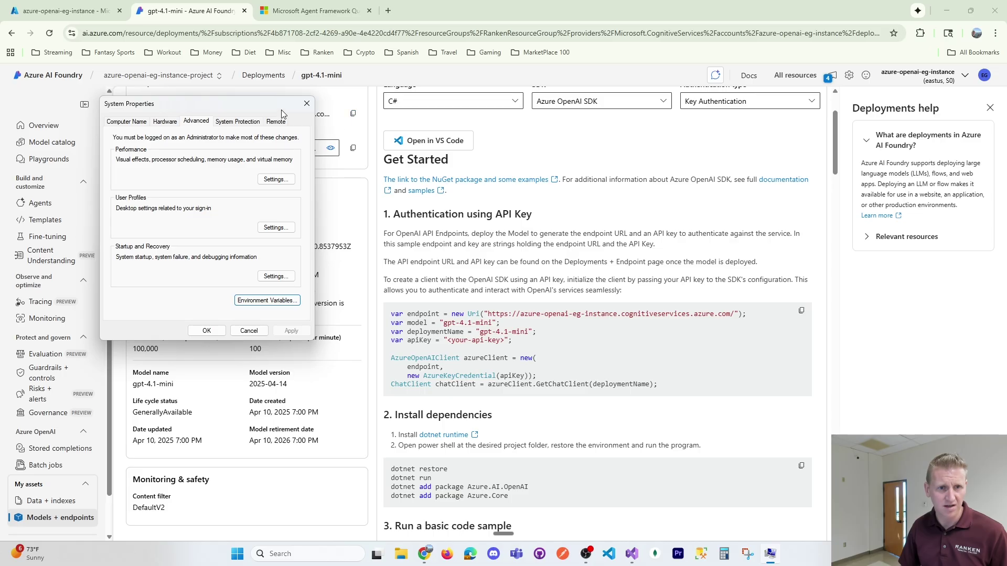
{"action": "left_click", "coordinate": [306, 105]}
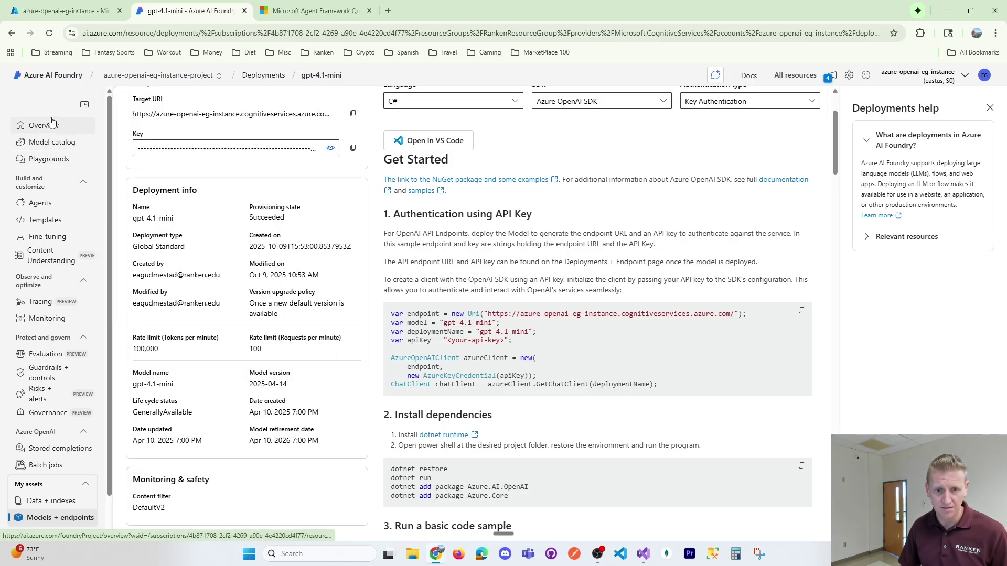
{"action": "scroll", "coordinate": [478, 276], "scroll_direction": "up", "scroll_amount": 2}
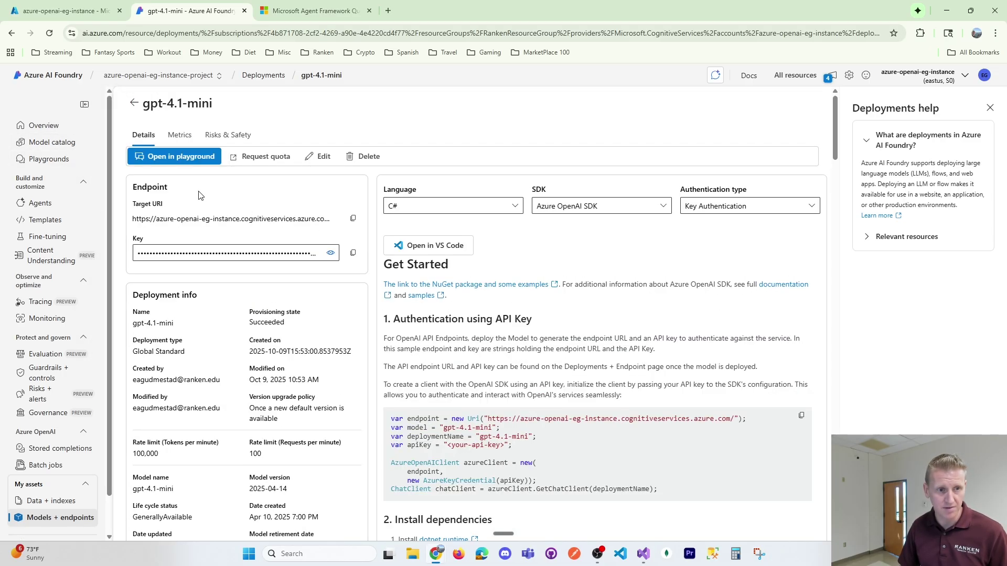
{"action": "left_click_drag", "start_coordinate": [222, 11], "coordinate": [1006, 105]}
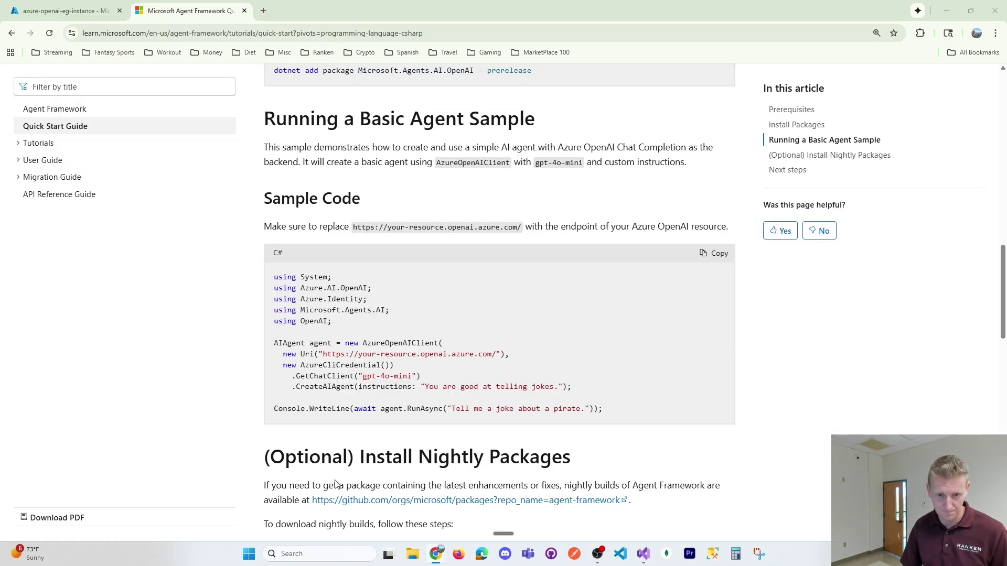
Reopen the Windows environment variables editor through the system environment variables settings.
{"action": "left_click", "coordinate": [249, 555]}
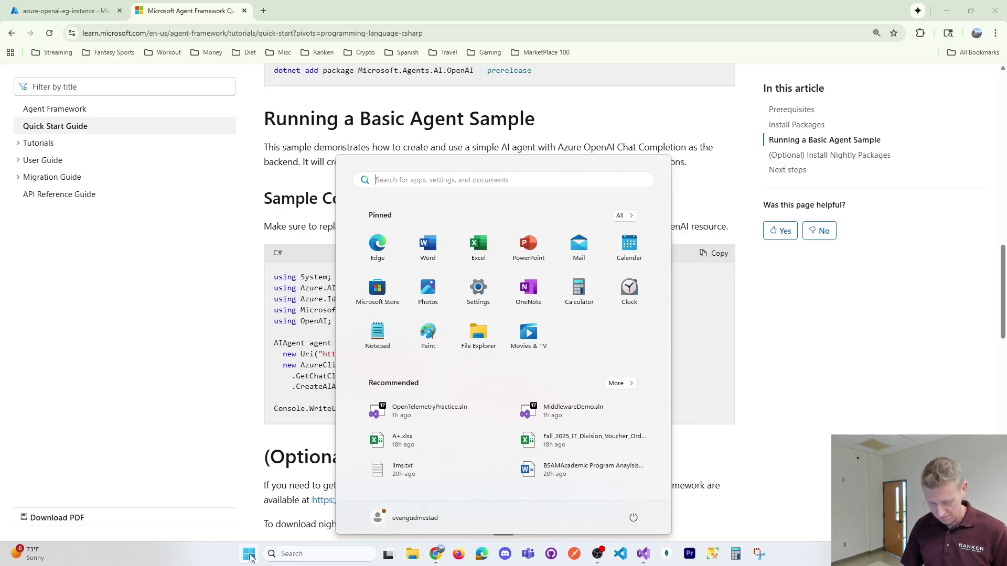
{"action": "type", "text": "env"}
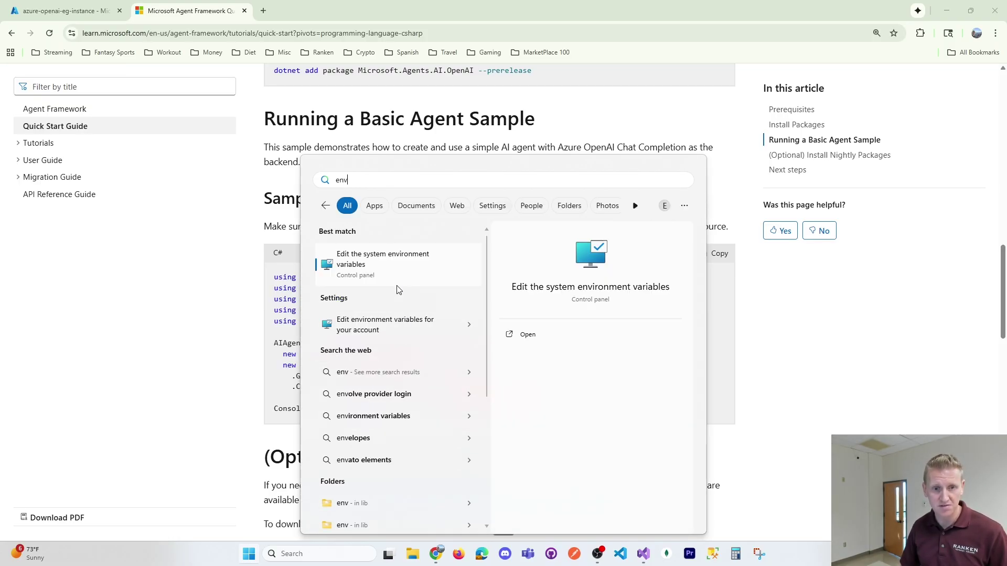
{"action": "left_click", "coordinate": [402, 259]}
{"action": "left_click", "coordinate": [288, 314]}
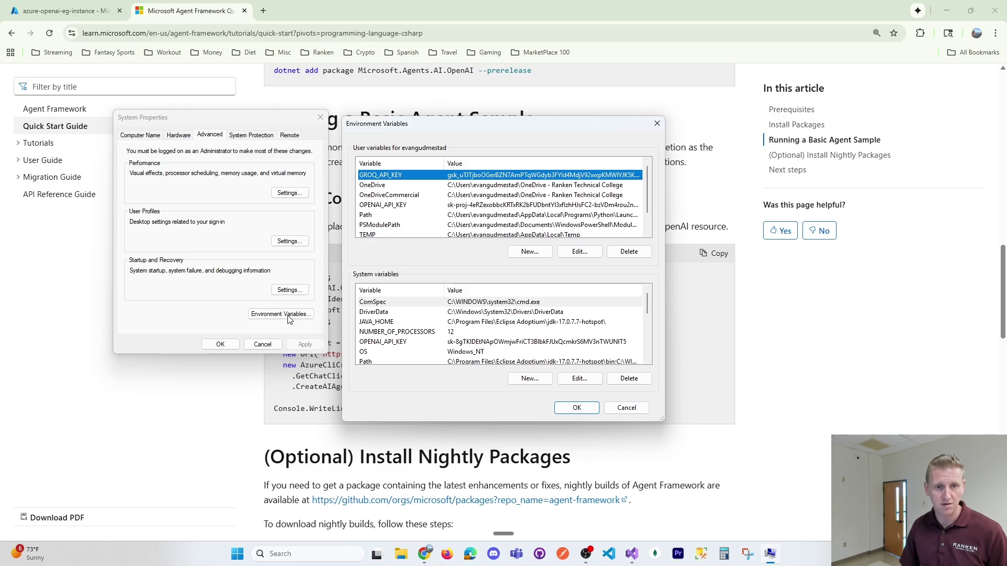
Add a user environment variable named AZURE_API_KEY with the deployment's API key as its value, and save the changes.
{"action": "left_click", "coordinate": [525, 252]}
{"action": "type", "text": "AZURE"}
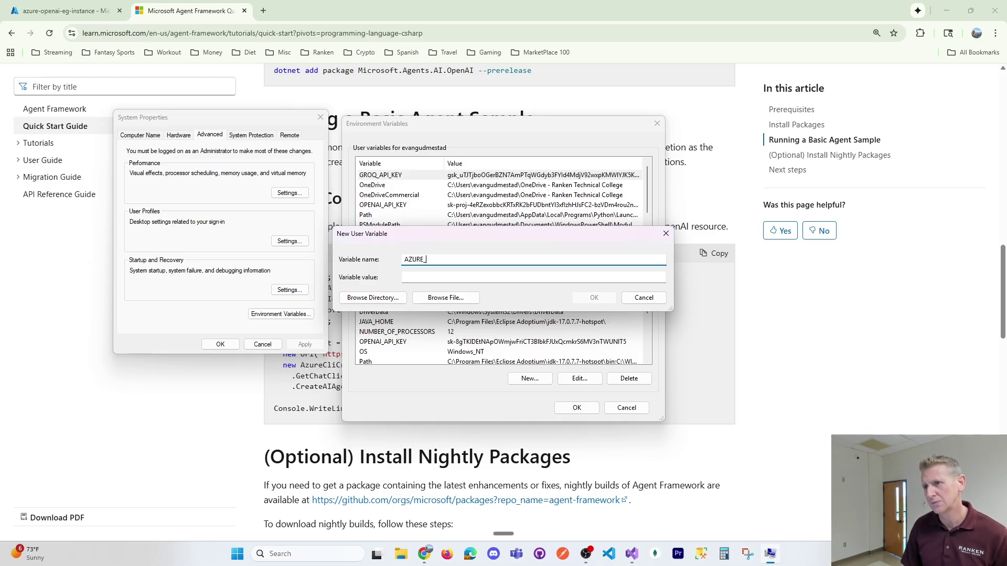
{"action": "type", "text": "_API_KEY"}
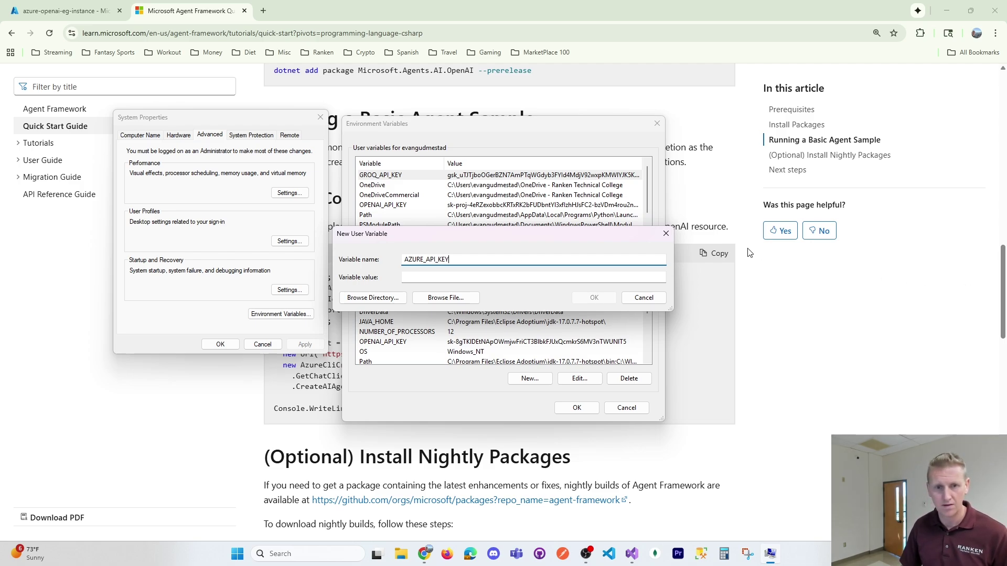
{"action": "key", "text": "Escape"}
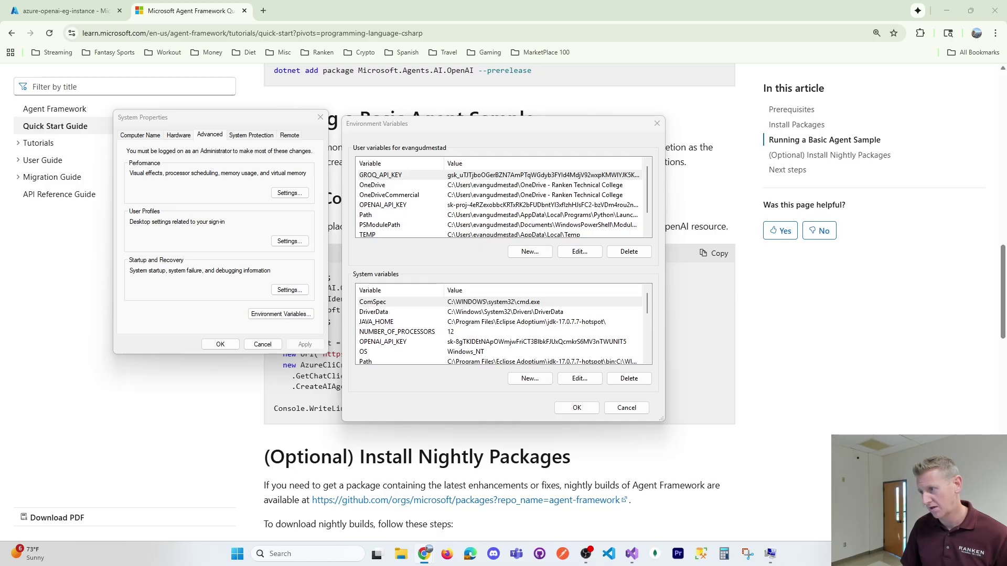
{"action": "left_click", "coordinate": [770, 554]}
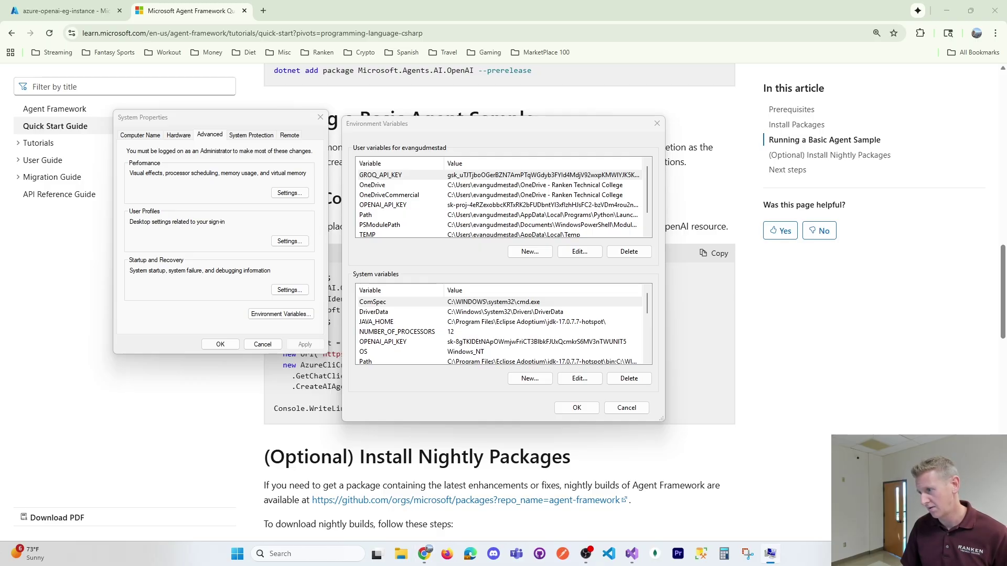
{"action": "key", "text": "Return"}
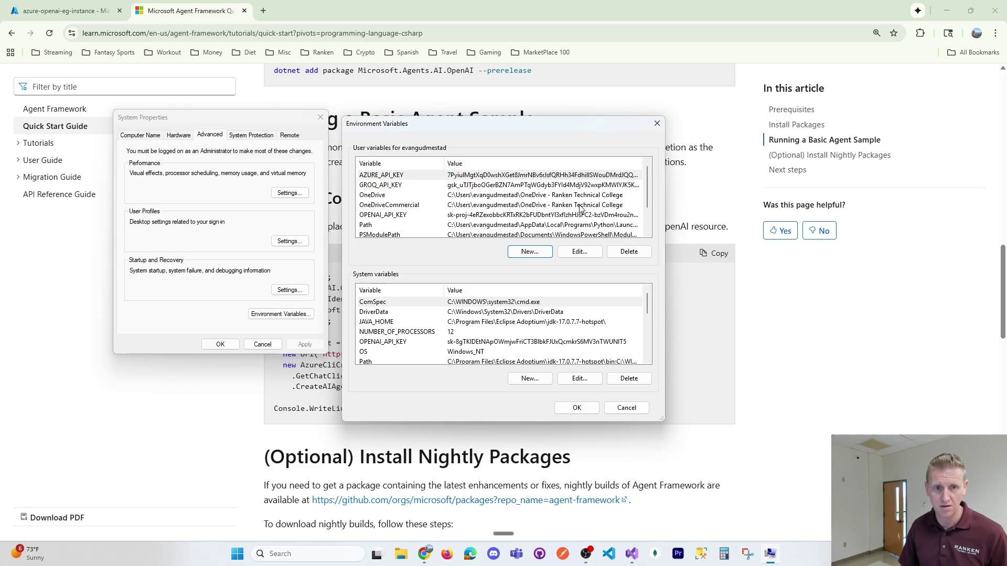
{"action": "left_click", "coordinate": [576, 408]}
{"action": "left_click", "coordinate": [231, 345]}
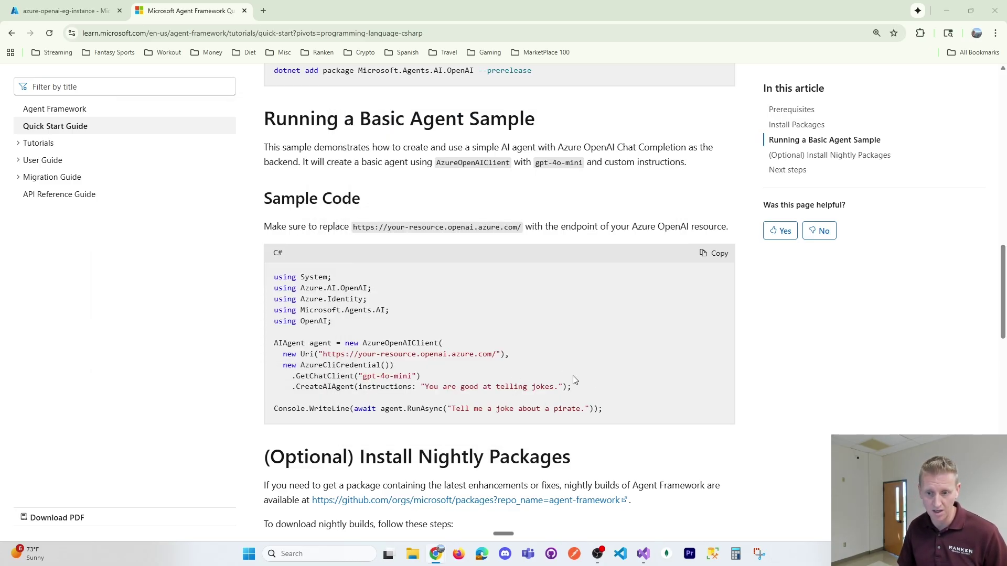
Close all open Visual Studio windows and bring the gpt-4.1-mini deployment page back into the browser window.
{"action": "mouse_move", "coordinate": [644, 560]}
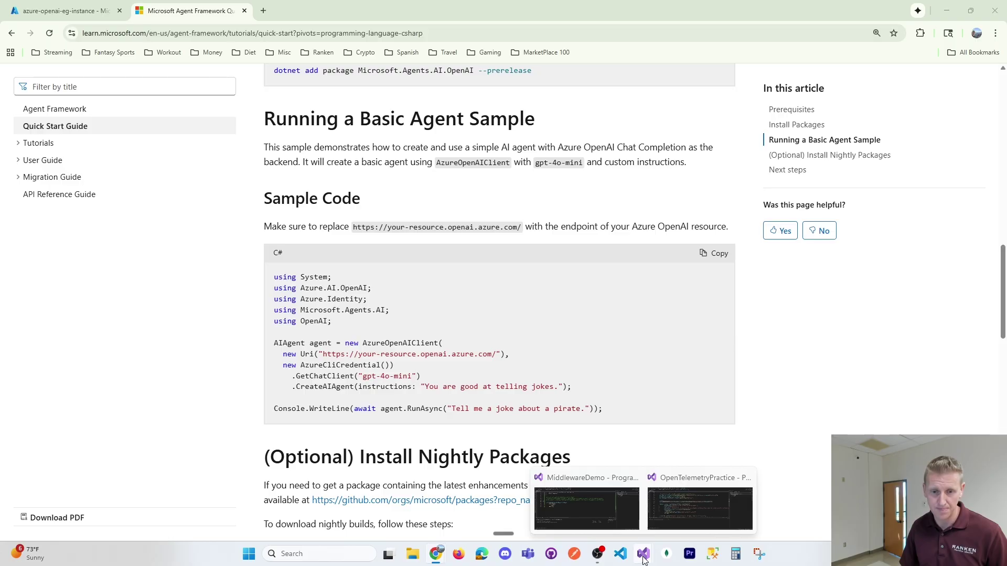
{"action": "right_click", "coordinate": [643, 560]}
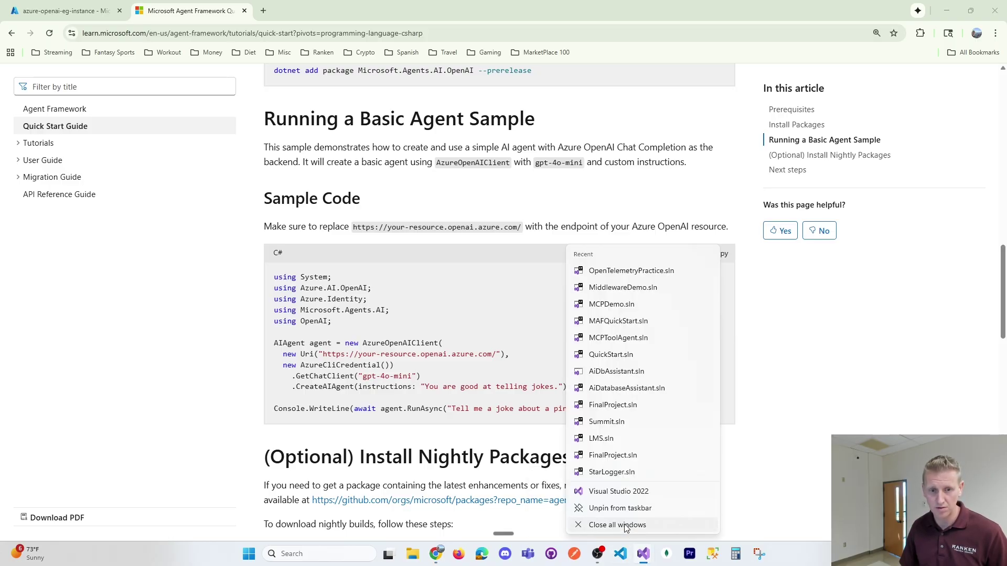
{"action": "left_click", "coordinate": [625, 526]}
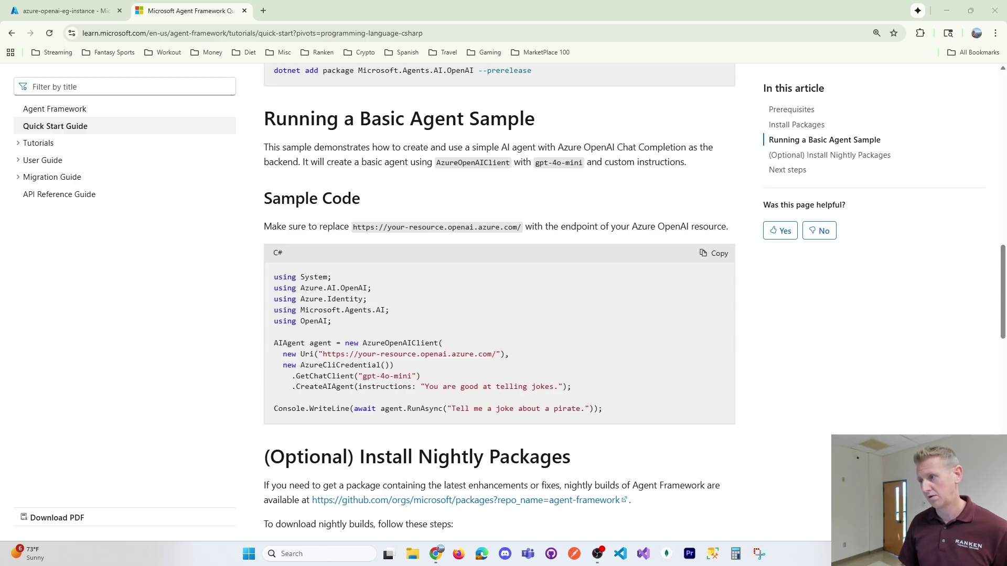
{"action": "left_click", "coordinate": [322, 10]}
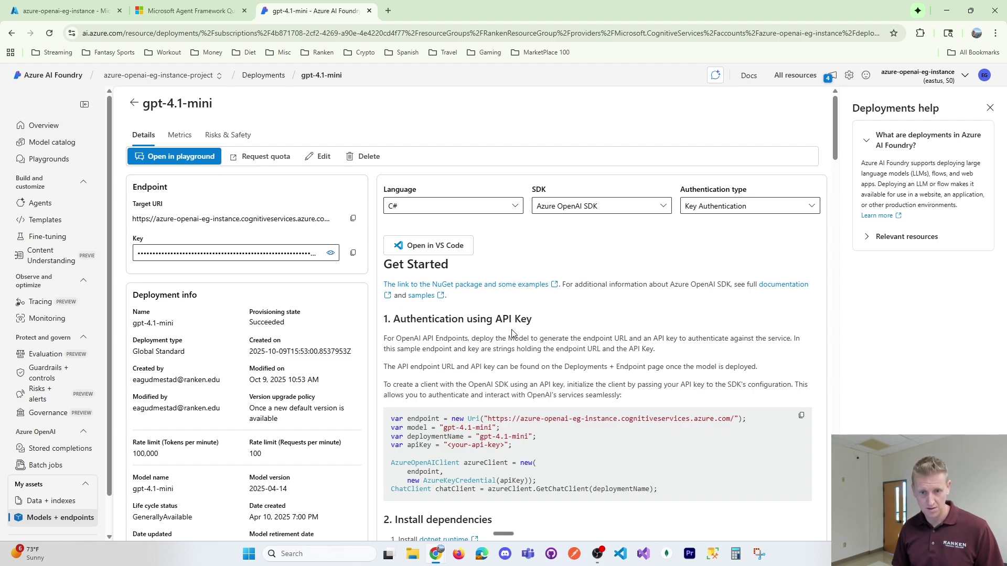
{"action": "scroll", "coordinate": [545, 425], "scroll_direction": "down", "scroll_amount": 1}
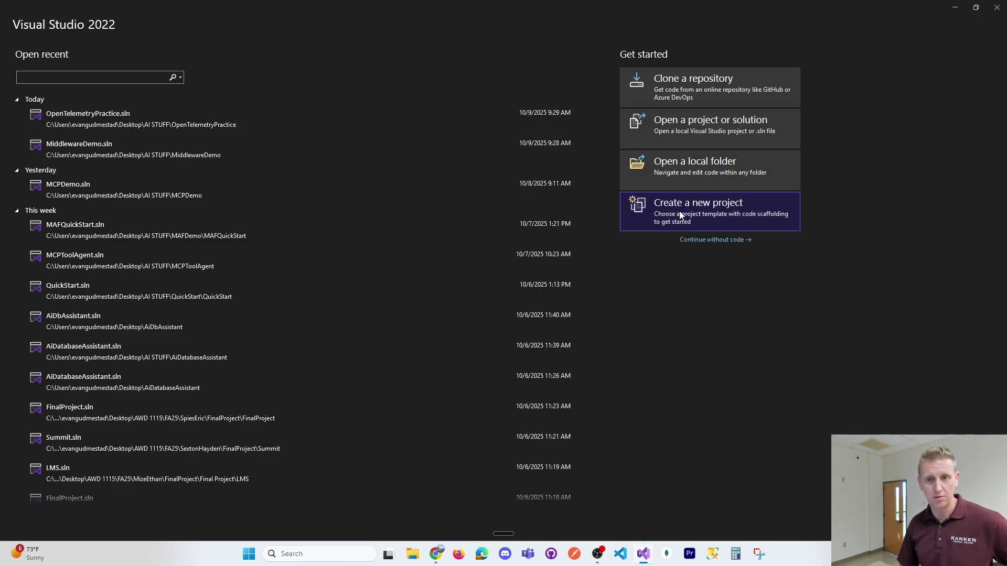
In Visual Studio 2022, create a C# Console App project named AzureModelDeploy in the AI STUFF folder.
{"action": "left_click", "coordinate": [680, 215]}
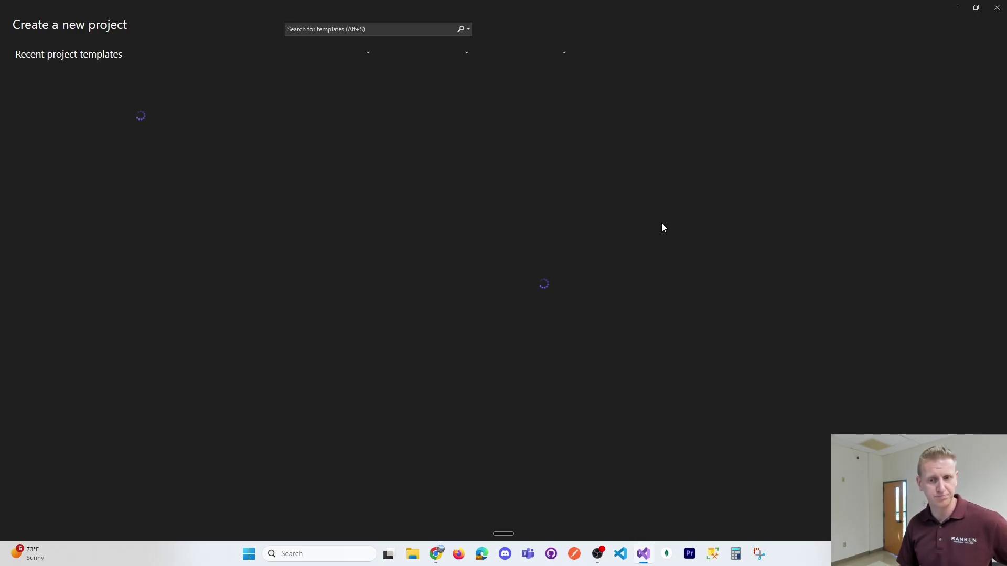
{"action": "double_click", "coordinate": [52, 85]}
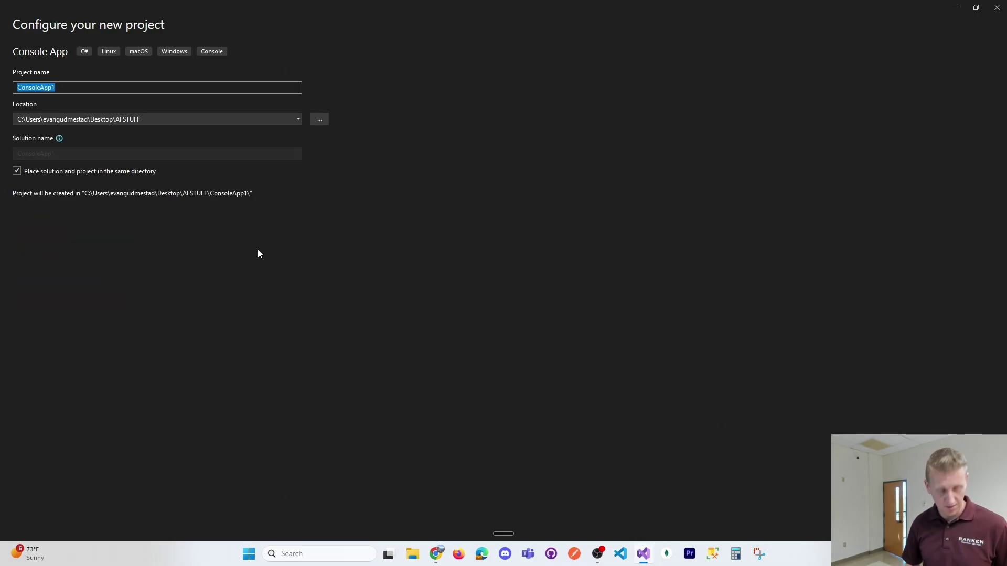
{"action": "type", "text": "Azure"}
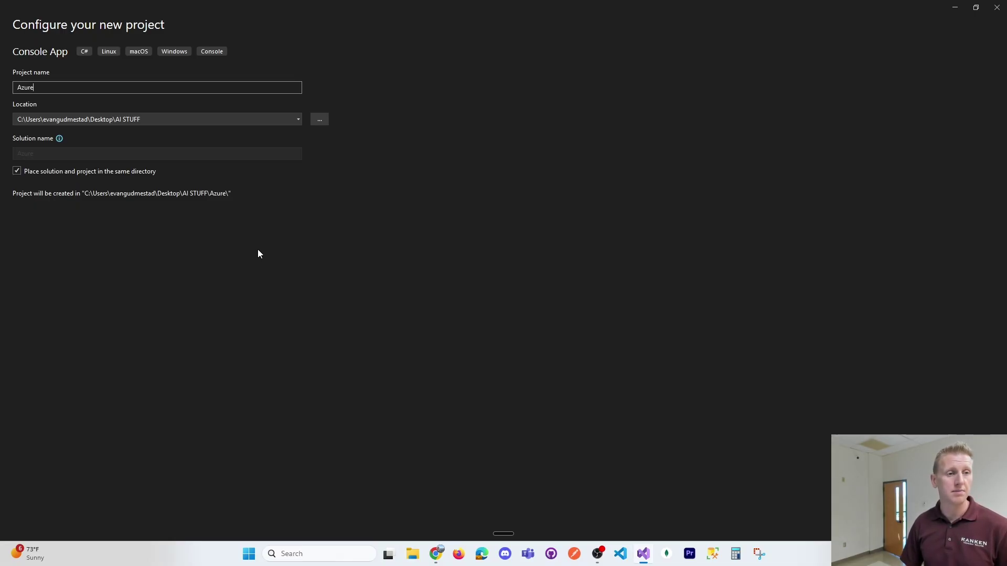
{"action": "type", "text": "ModelDeploy"}
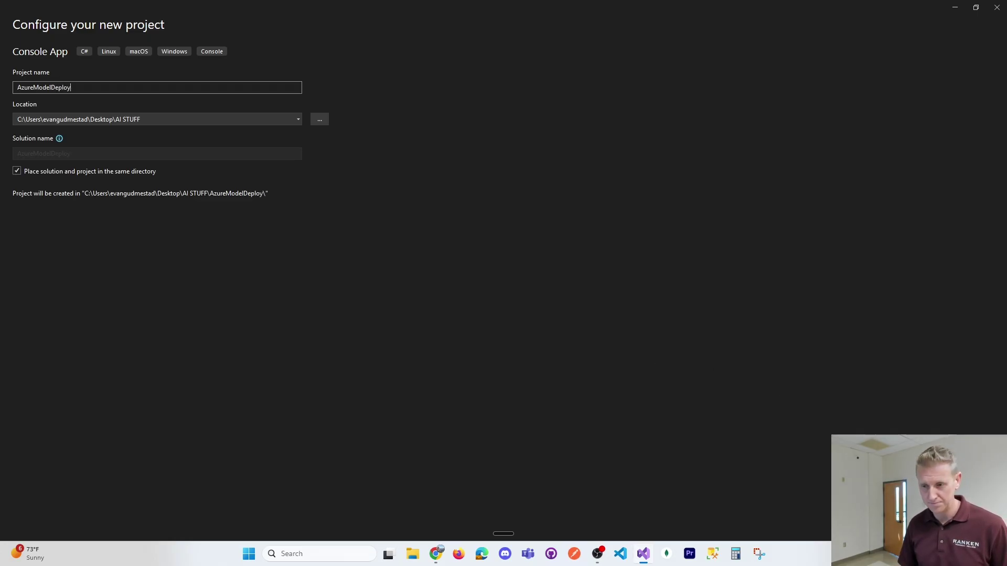
{"action": "left_click", "coordinate": [972, 523]}
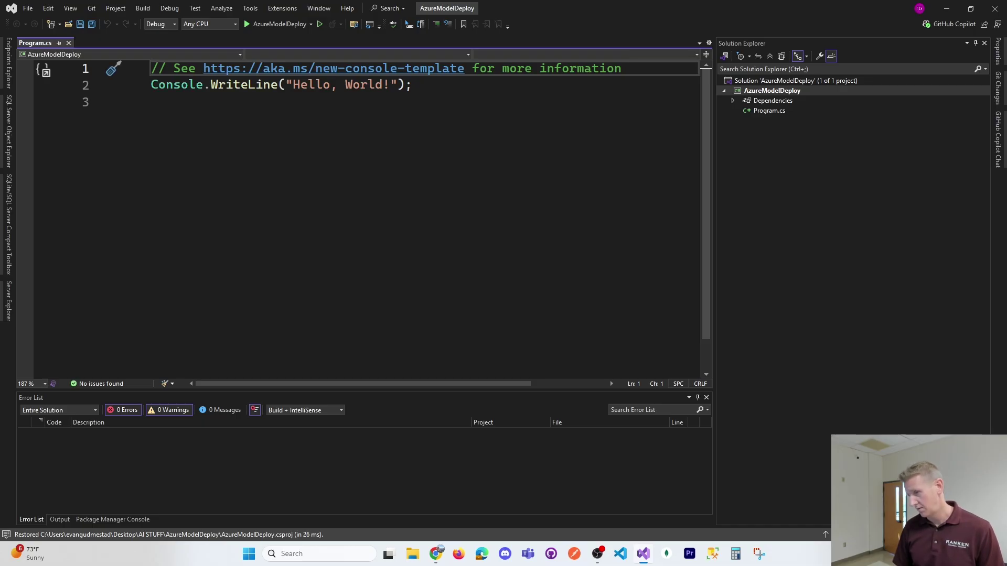
Open the NuGet package manager for the AzureModelDeploy solution and show the packages available to install.
{"action": "left_click", "coordinate": [250, 8]}
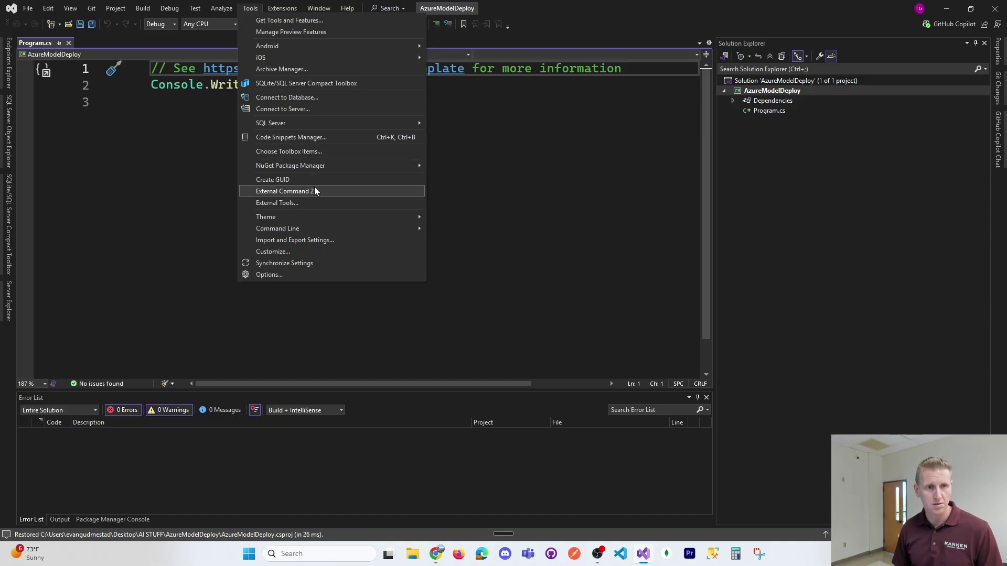
{"action": "mouse_move", "coordinate": [318, 168]}
{"action": "left_click", "coordinate": [453, 179]}
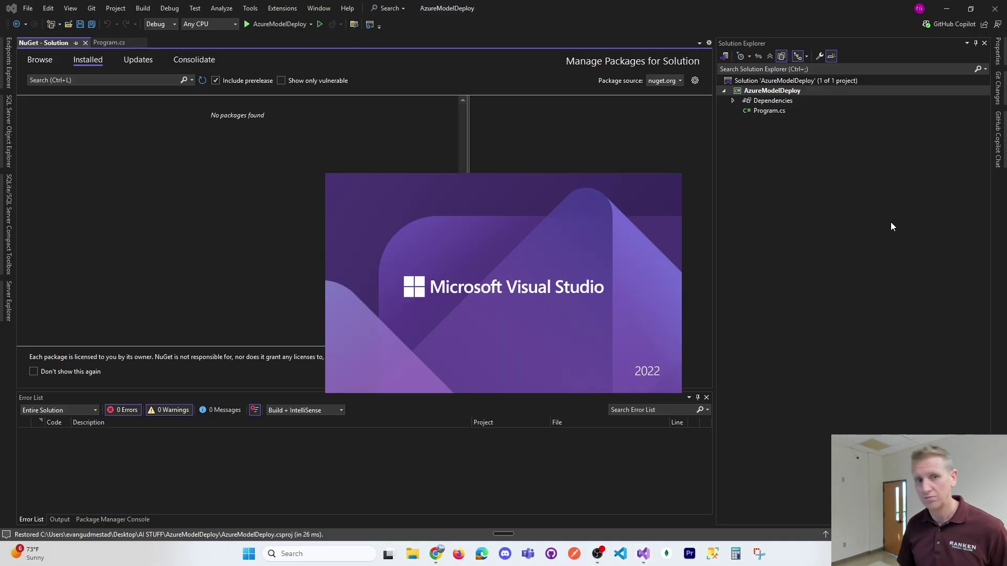
{"action": "left_click", "coordinate": [40, 59]}
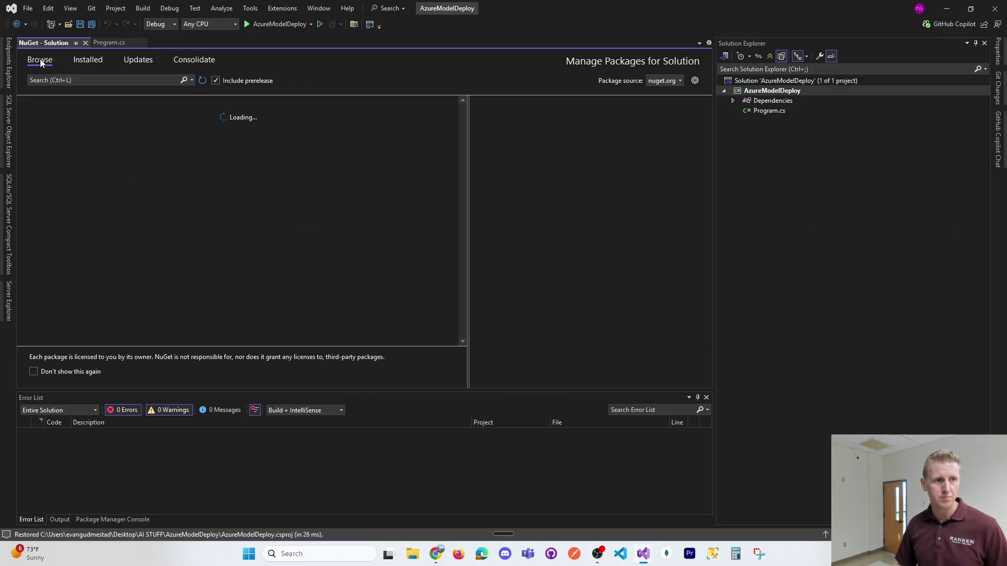
Try to find the Microsoft.Agents.AI package using a suggested search term.
{"action": "left_click", "coordinate": [64, 80]}
{"action": "type", "text": "Mi"}
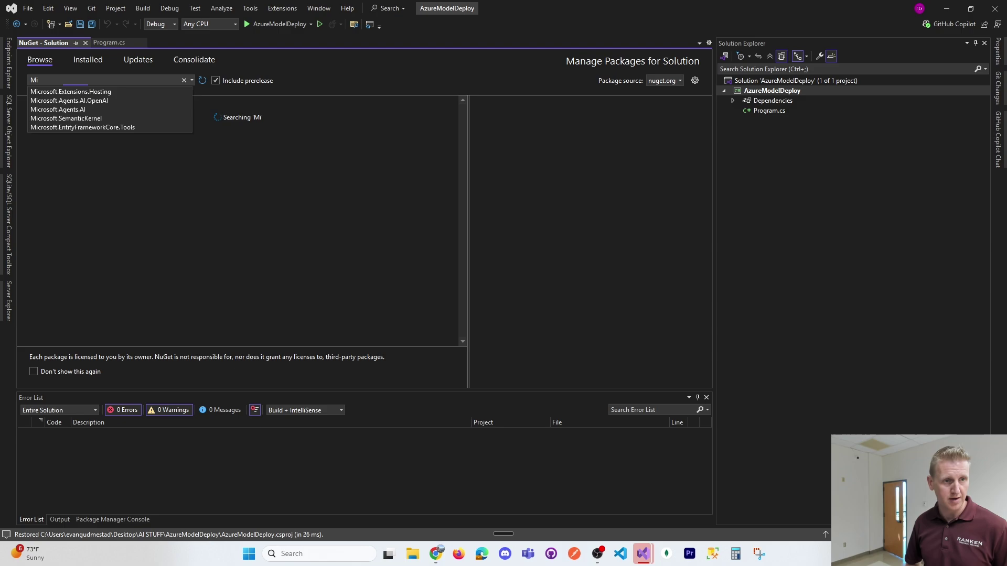
{"action": "key", "text": "Down"}
{"action": "key", "text": "Down"}
{"action": "key", "text": "Return"}
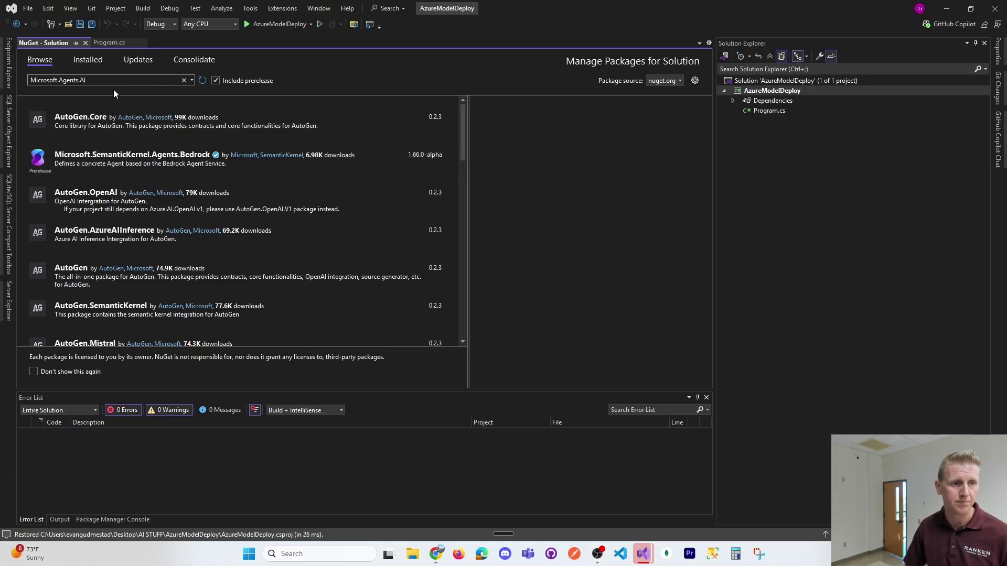
Clear the package search, search again for Microsoft.Agents.AI, and select the Microsoft.Agents.AI package.
{"action": "left_click", "coordinate": [73, 81]}
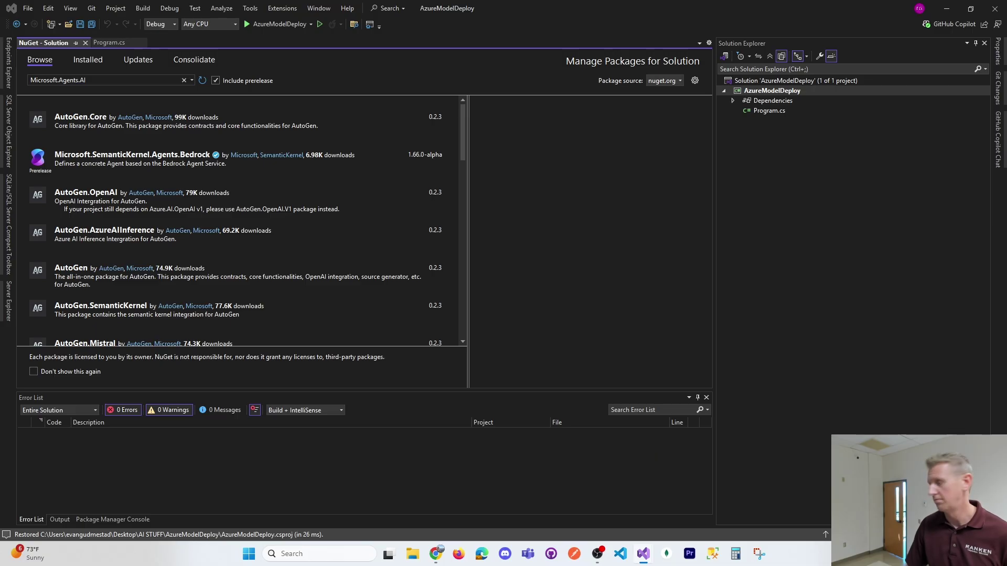
{"action": "left_click", "coordinate": [109, 82]}
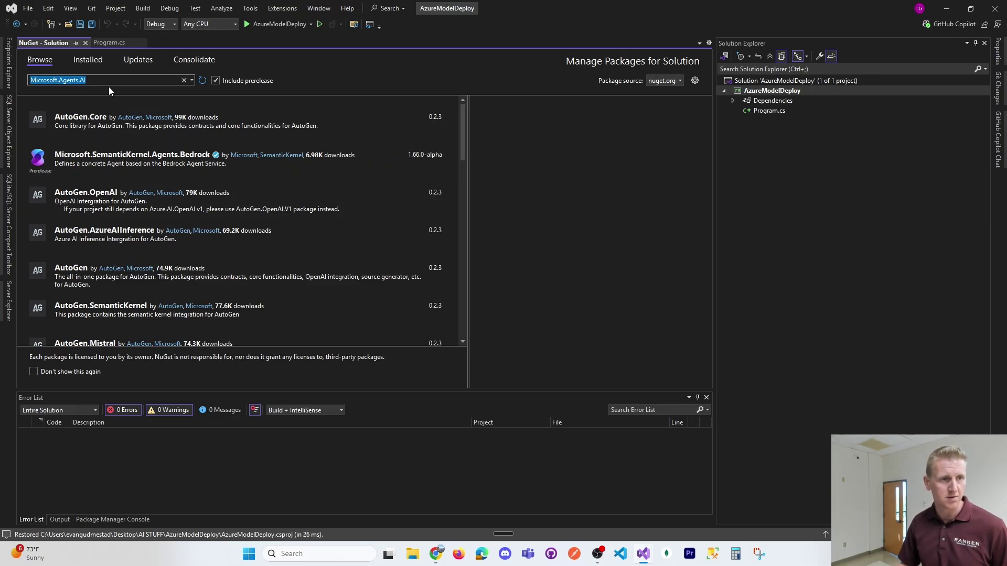
{"action": "left_click", "coordinate": [184, 80]}
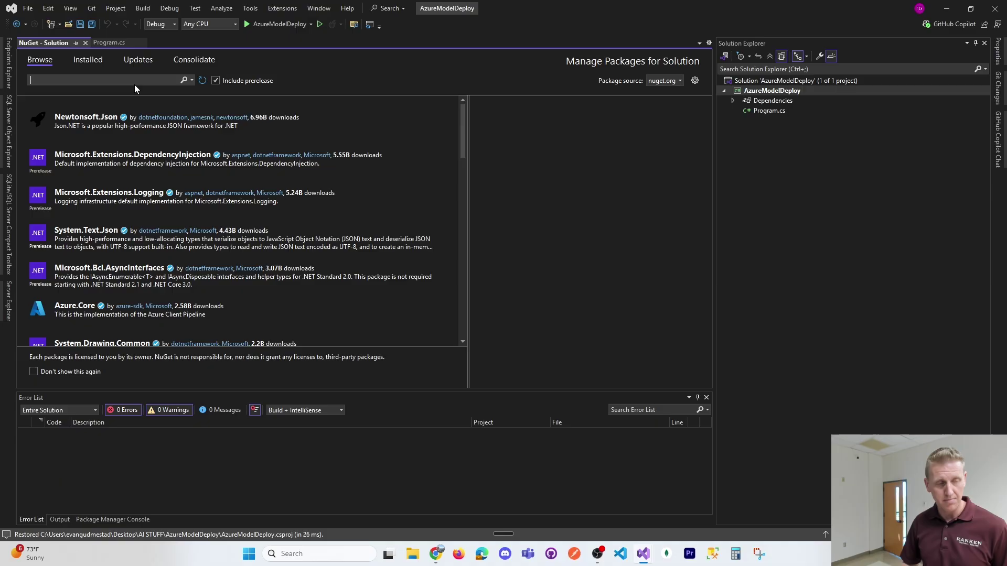
{"action": "type", "text": "Microso"}
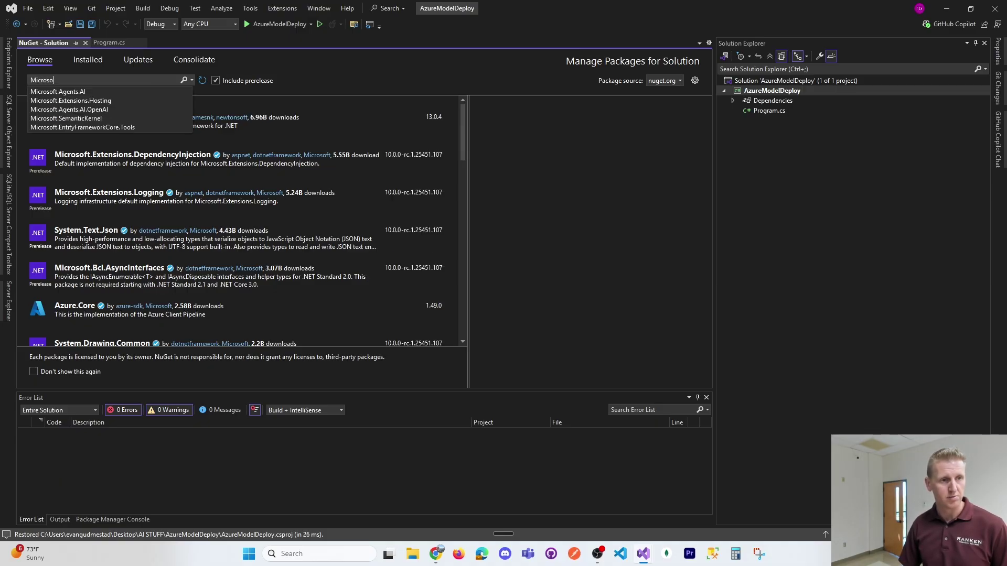
{"action": "type", "text": "ft.Agents."}
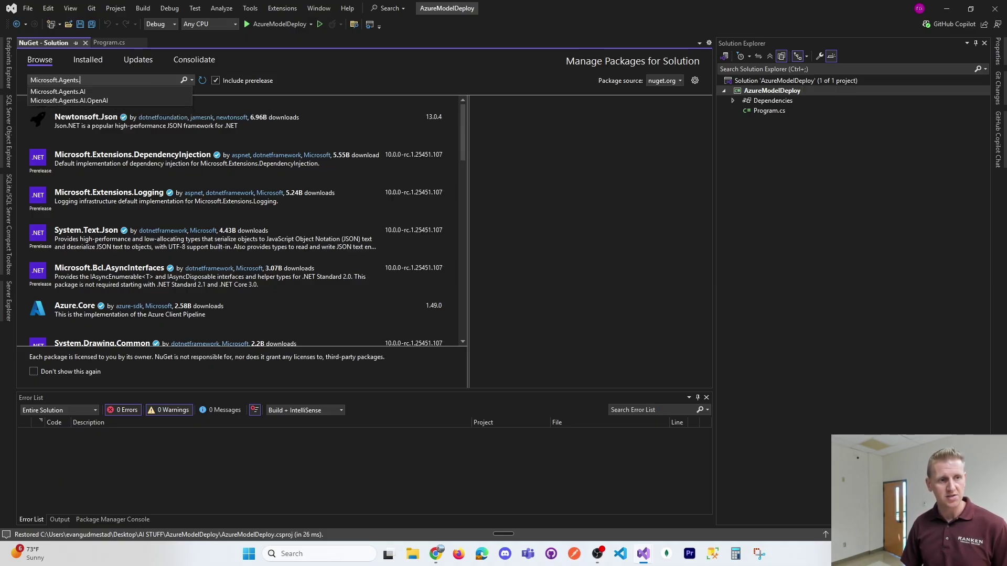
{"action": "type", "text": "AI"}
{"action": "key", "text": "Return"}
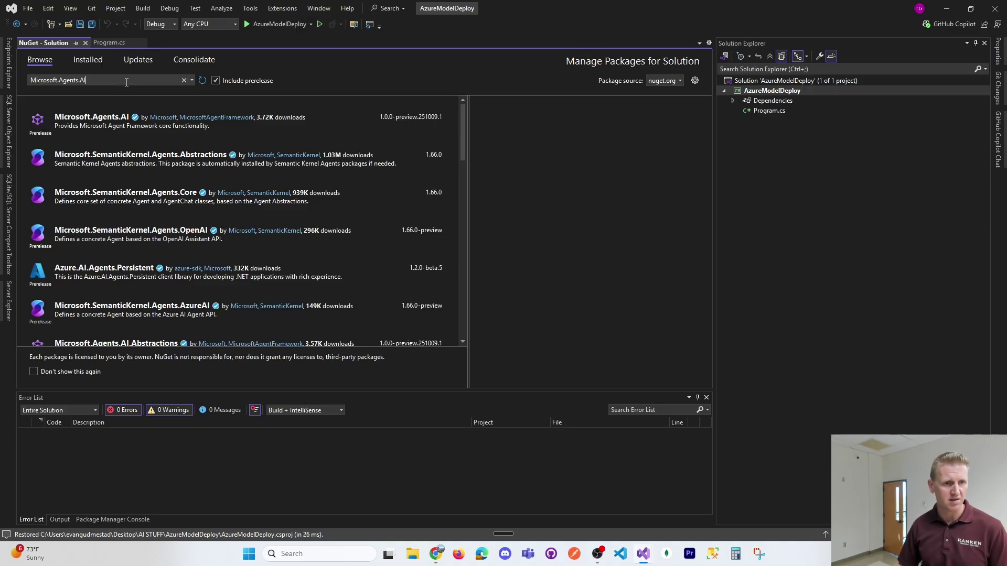
{"action": "left_click", "coordinate": [90, 116]}
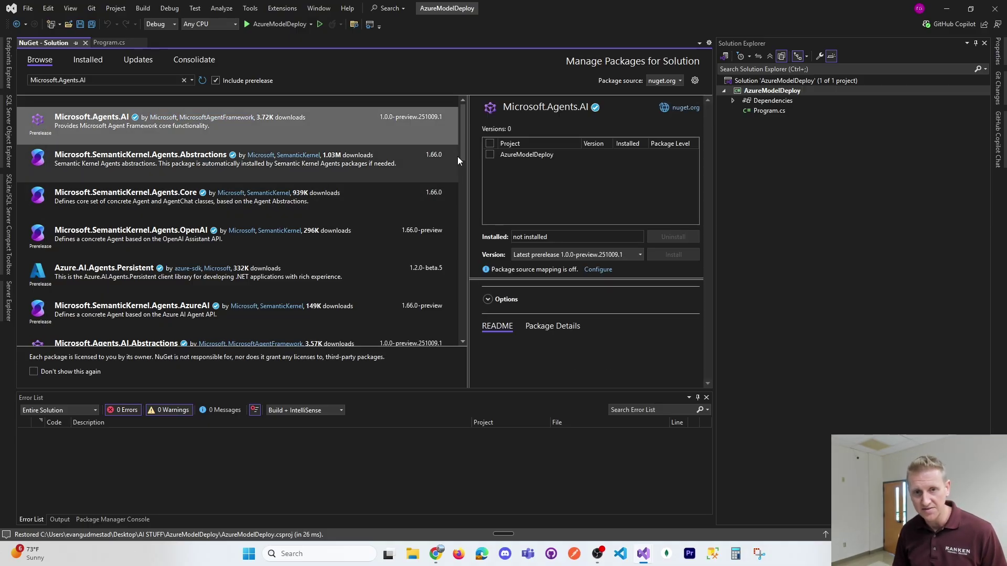
Install the Microsoft.Agents.AI prerelease 1.0.0-preview.251009.1 into the AzureModelDeploy project, accept the licence terms, and close the NuGet package manager.
{"action": "left_click", "coordinate": [489, 144]}
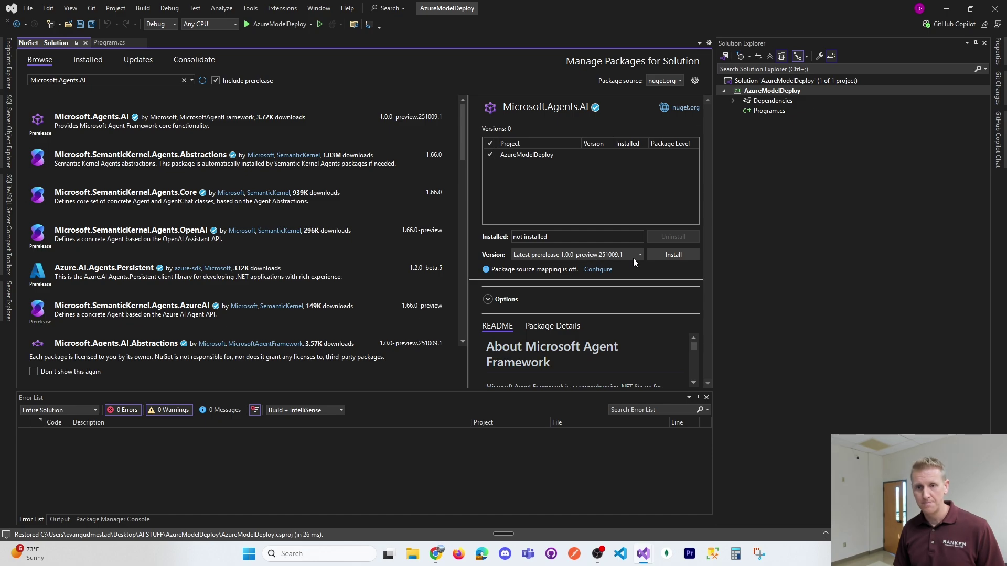
{"action": "left_click", "coordinate": [662, 254]}
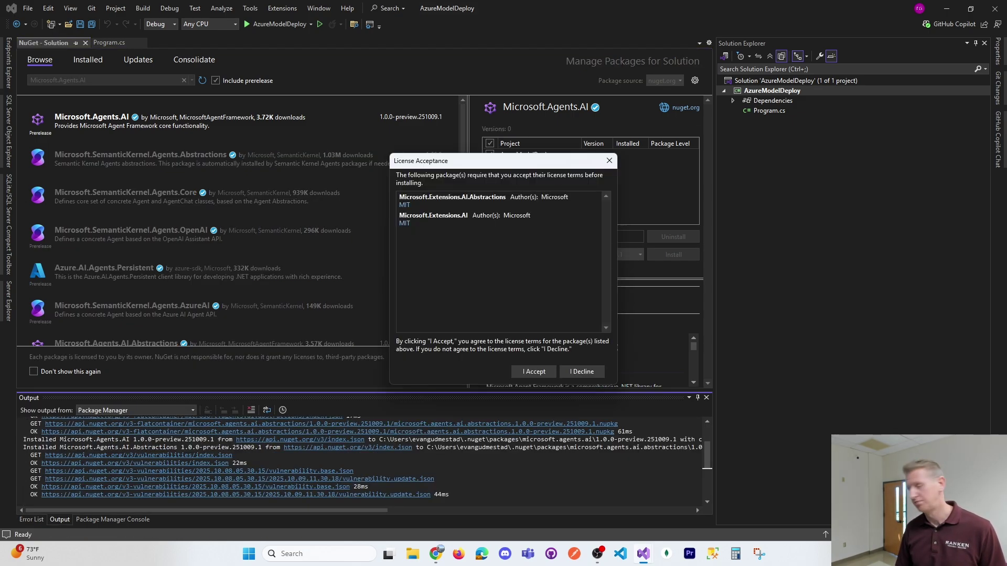
{"action": "left_click", "coordinate": [536, 373]}
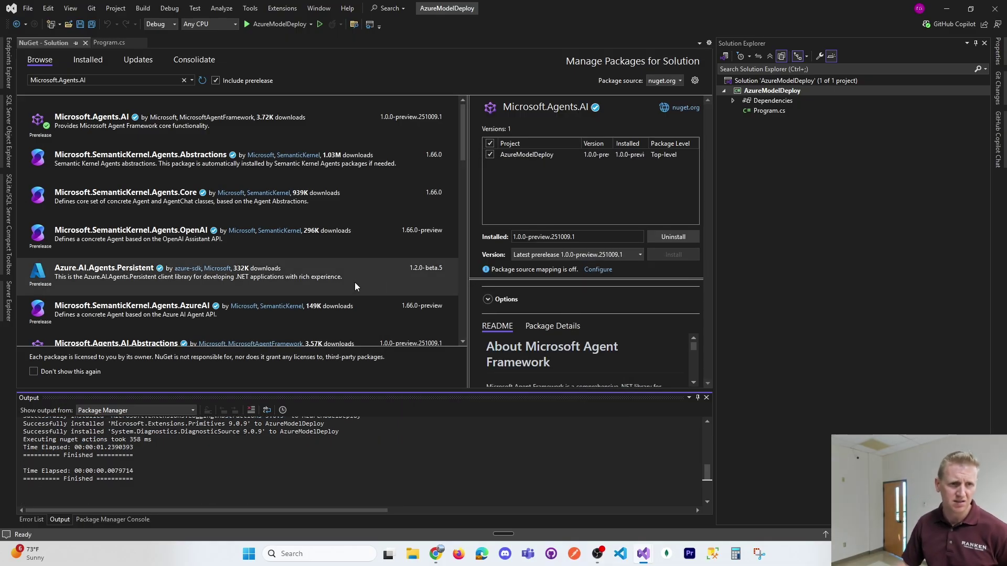
{"action": "left_click", "coordinate": [86, 42]}
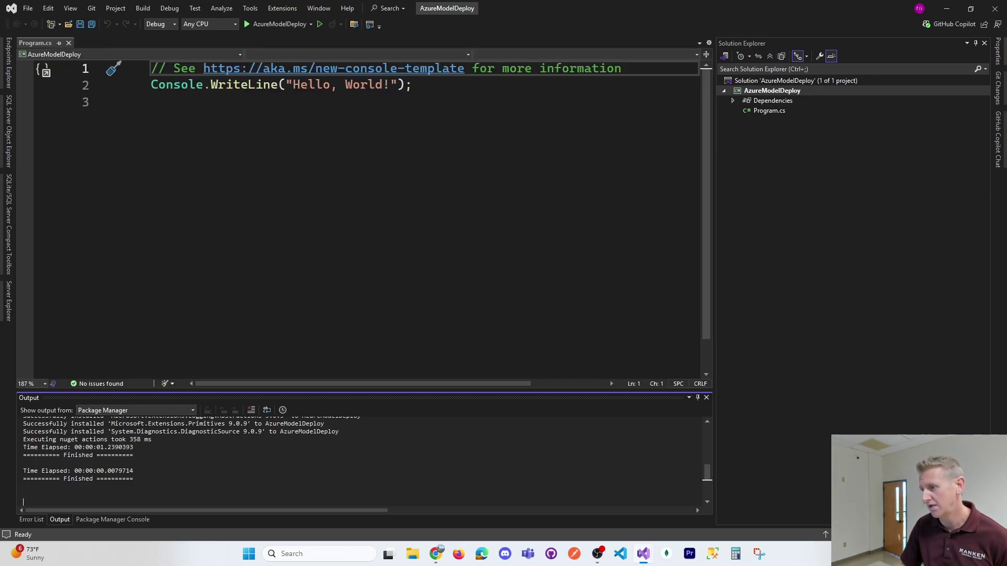
Replace the contents of Program.cs with the Azure.AI.OpenAI, Azure.Identity, Microsoft.Agents.AI and OpenAI using directives from the quick start sample in Chrome, and save.
{"action": "left_click_drag", "start_coordinate": [558, 7], "coordinate": [548, 234]}
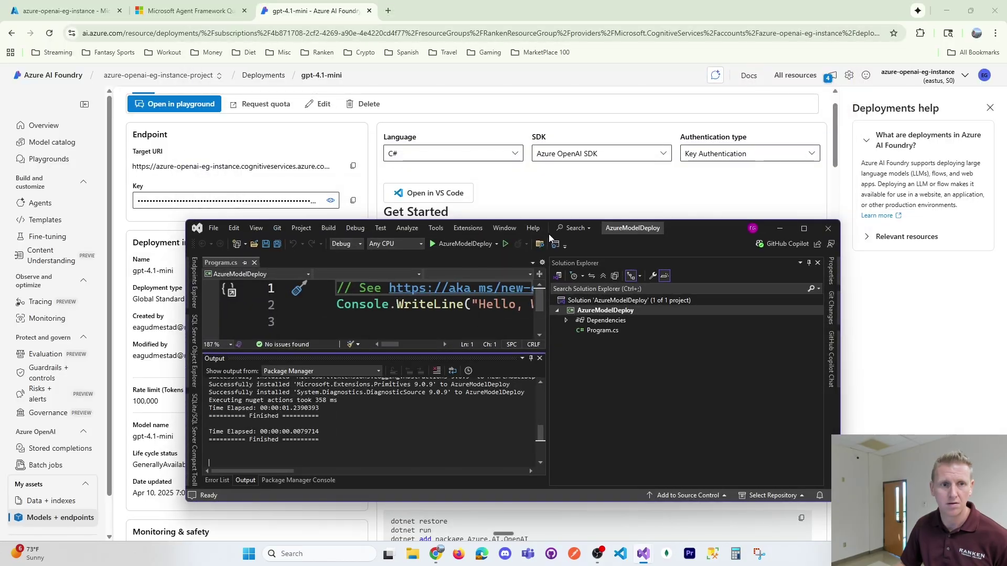
{"action": "left_click", "coordinate": [189, 11]}
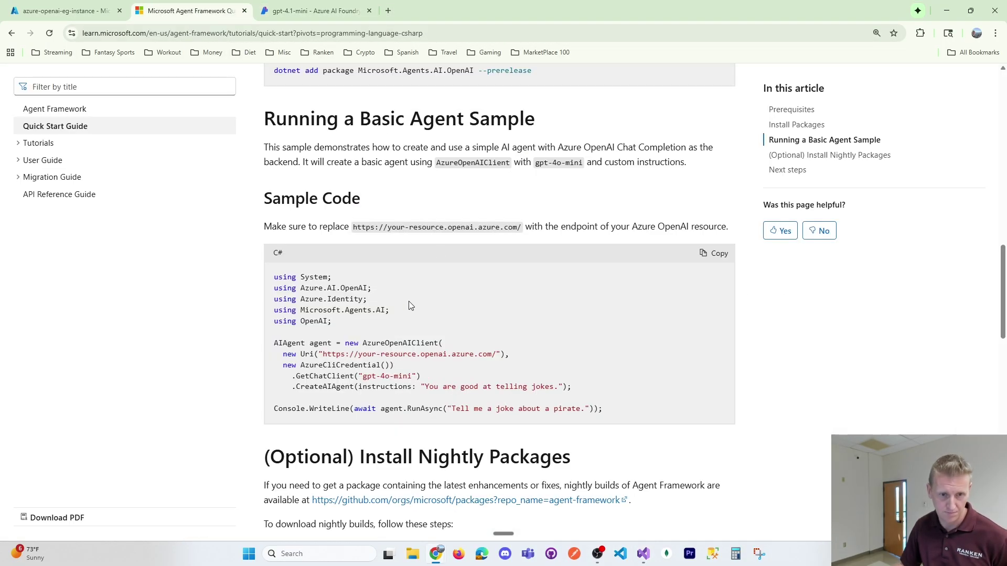
{"action": "left_click_drag", "start_coordinate": [274, 288], "coordinate": [395, 326]}
{"action": "key", "text": "ctrl+c"}
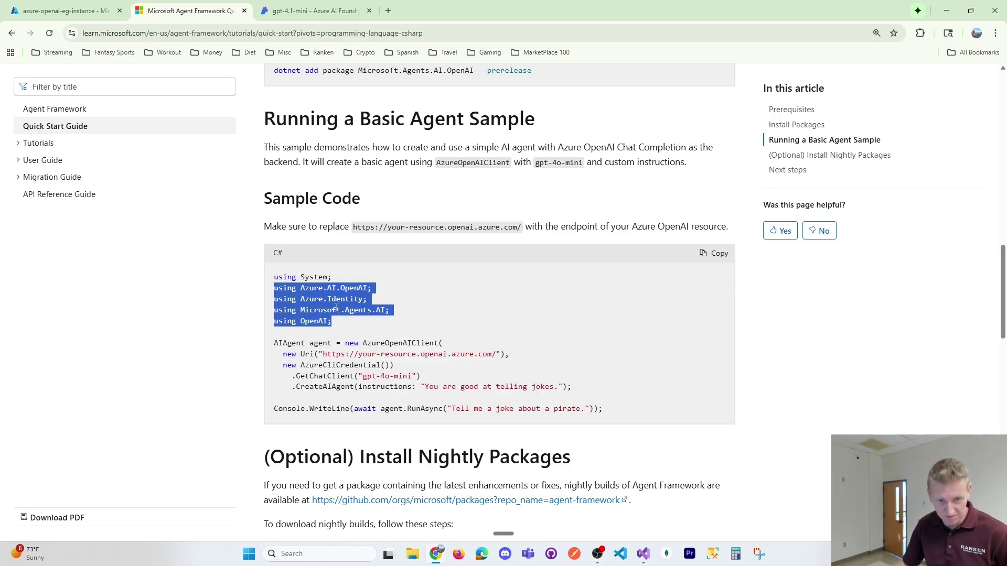
{"action": "key", "text": "alt+Tab"}
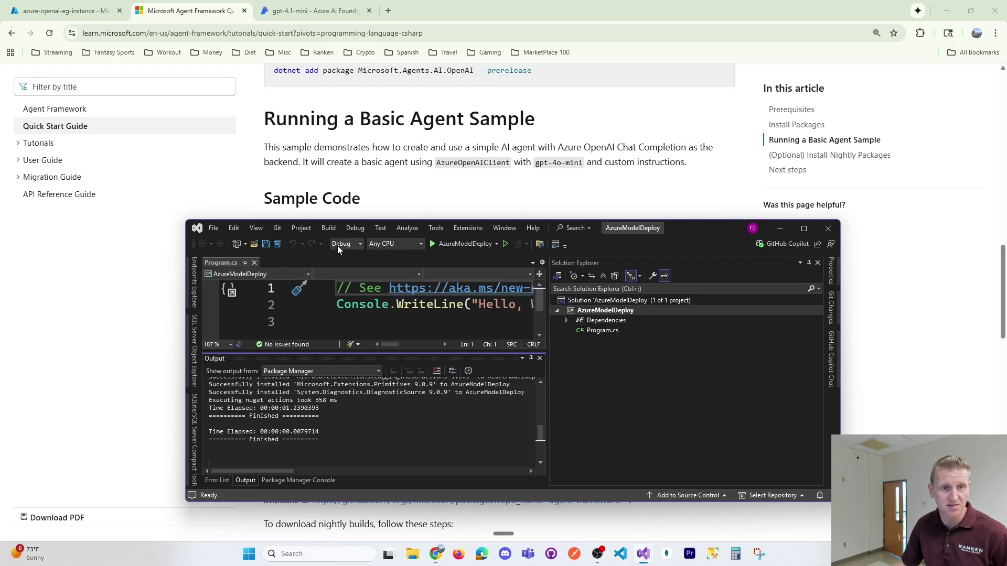
{"action": "double_click", "coordinate": [687, 230]}
{"action": "key", "text": "ctrl+a"}
{"action": "key", "text": "ctrl+v"}
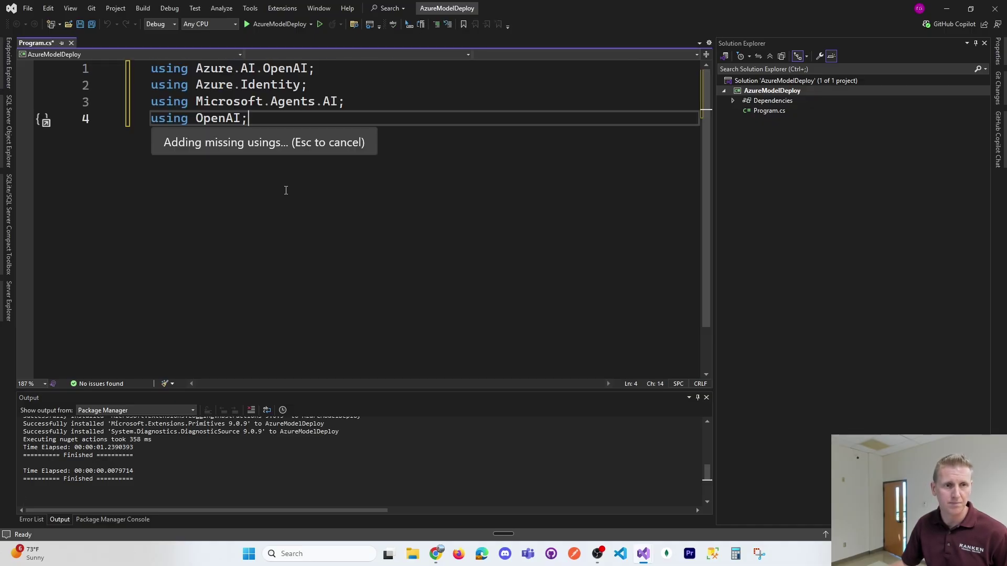
{"action": "key", "text": "ctrl+s"}
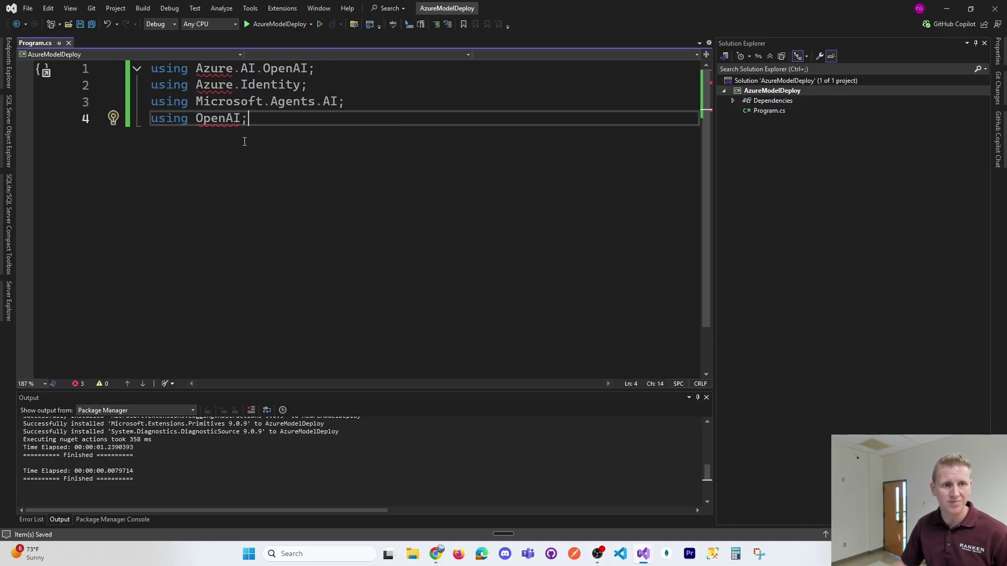
Copy "dotnet add package Microsoft.Agents.AI.OpenAI --prerelease" from the quick start guide and run it in Visual Studio's Package Manager Console.
{"action": "mouse_move", "coordinate": [230, 124]}
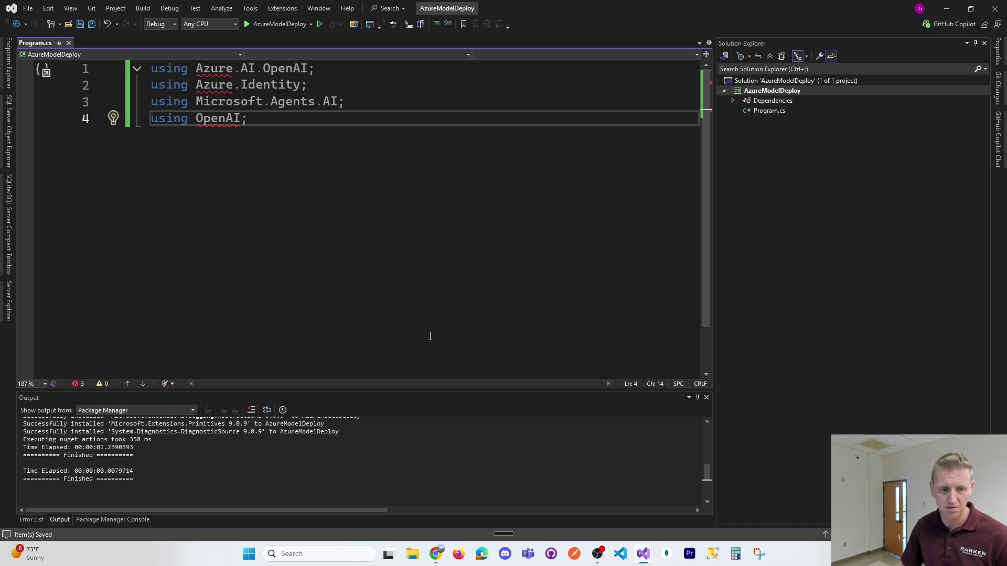
{"action": "key", "text": "alt+Tab"}
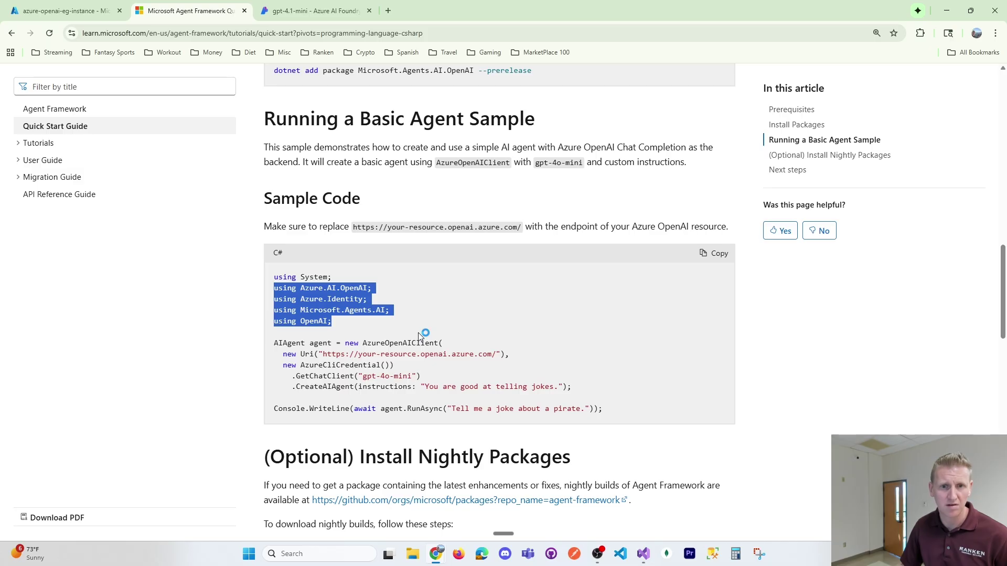
{"action": "scroll", "coordinate": [420, 335], "scroll_direction": "up", "scroll_amount": 3}
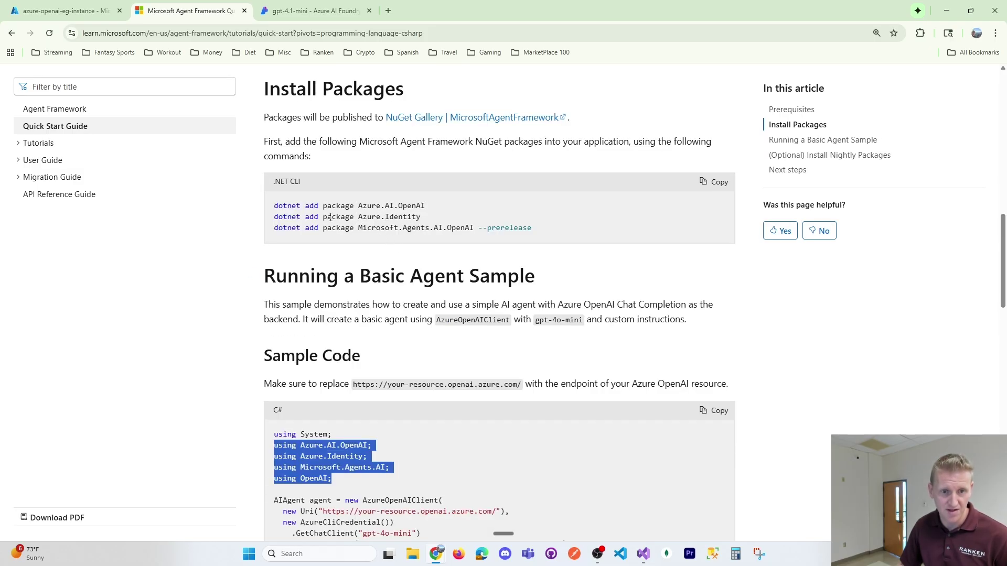
{"action": "left_click_drag", "start_coordinate": [323, 228], "coordinate": [474, 224]}
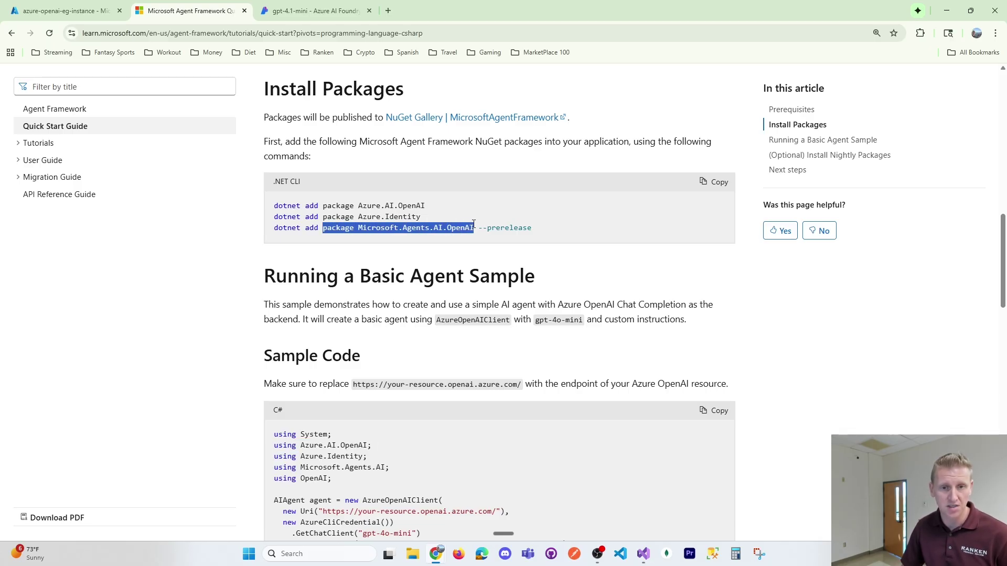
{"action": "triple_click", "coordinate": [503, 229]}
{"action": "key", "text": "ctrl+c"}
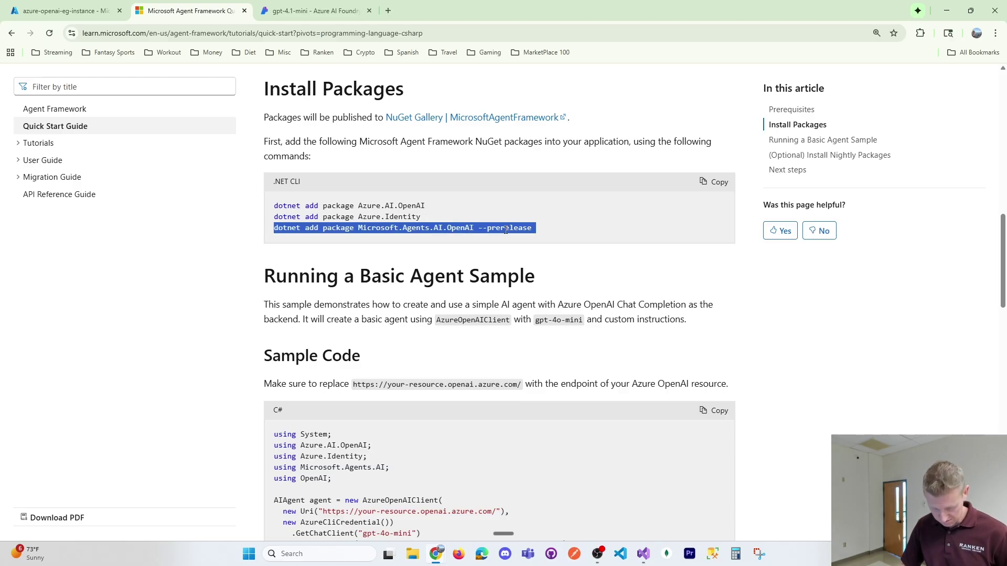
{"action": "key", "text": "alt+Tab"}
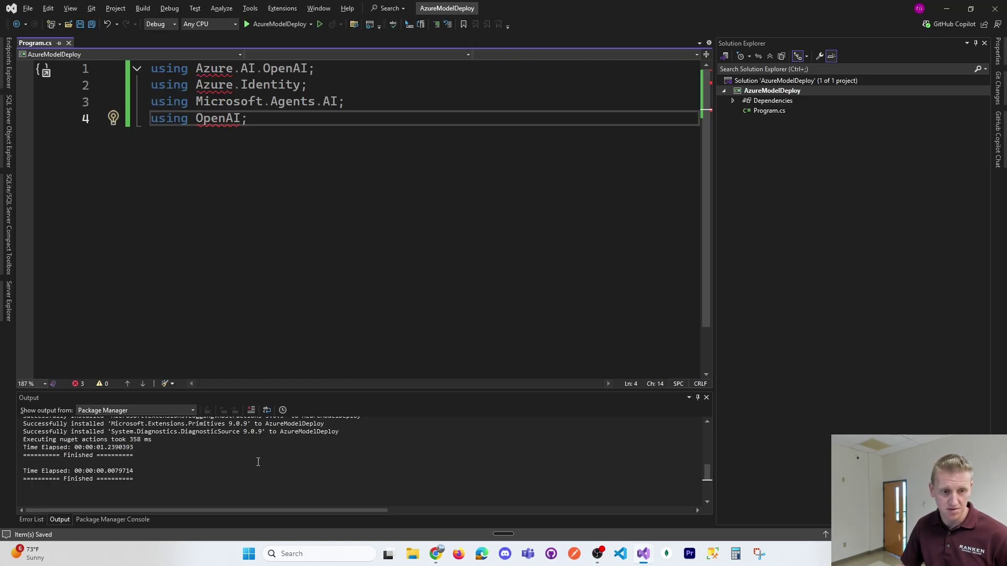
{"action": "left_click", "coordinate": [139, 520]}
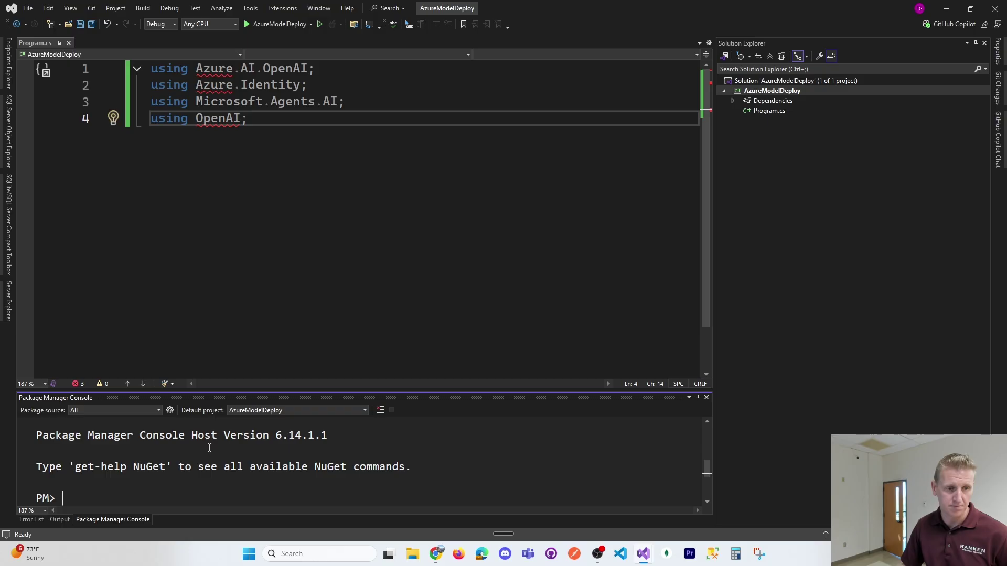
{"action": "key", "text": "ctrl+v"}
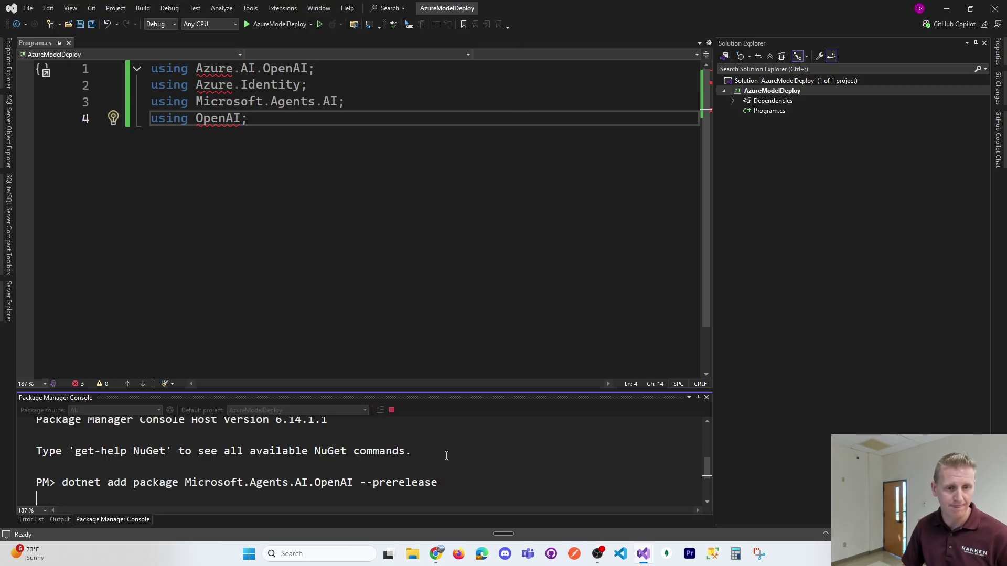
Copy "dotnet add package Azure.Identity" from the quick start guide in Chrome and run it in Visual Studio's Package Manager Console.
{"action": "key", "text": "alt+Tab"}
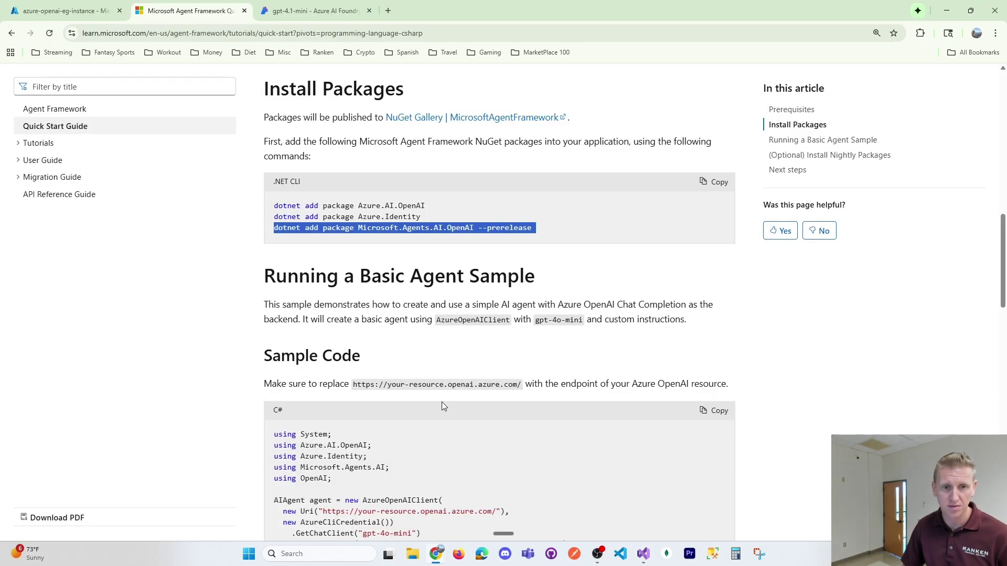
{"action": "triple_click", "coordinate": [344, 219]}
{"action": "key", "text": "ctrl+c"}
{"action": "key", "text": "alt+Tab"}
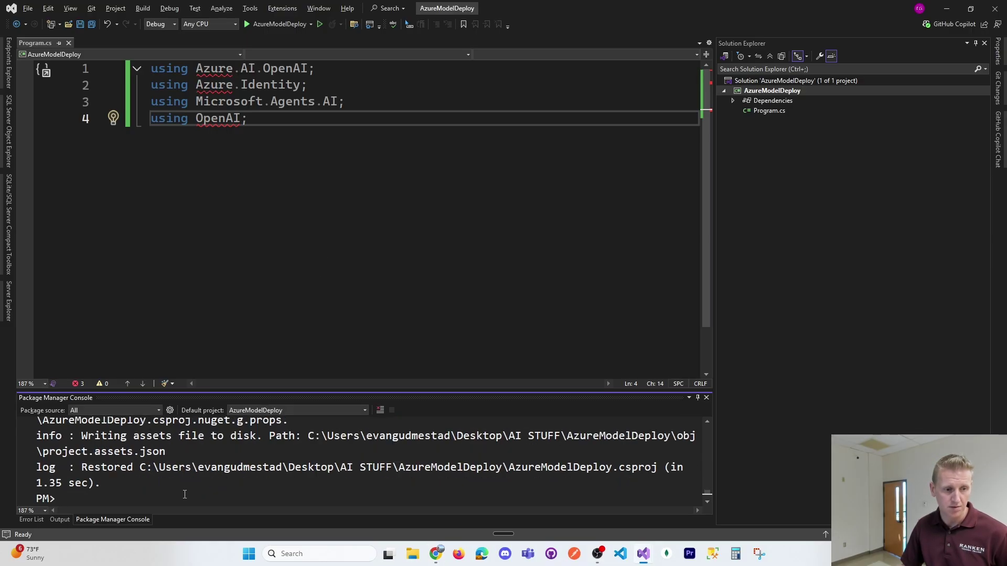
{"action": "key", "text": "ctrl+v"}
{"action": "key", "text": "Return"}
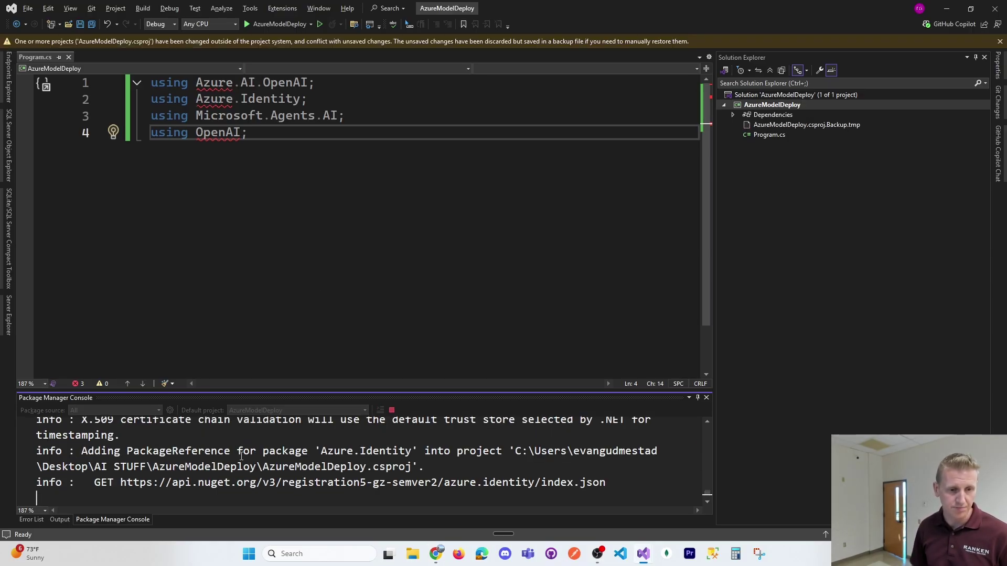
Run the quick start guide's "dotnet add package Azure.AI.OpenAI" command in Visual Studio's Package Manager Console and build the AzureModelDeploy solution.
{"action": "key", "text": "alt+Tab"}
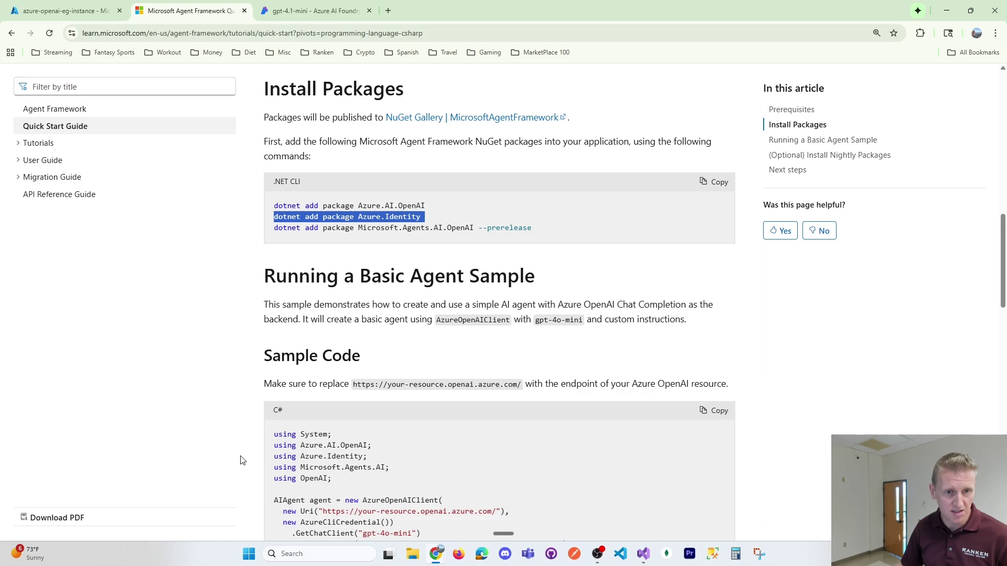
{"action": "triple_click", "coordinate": [365, 205]}
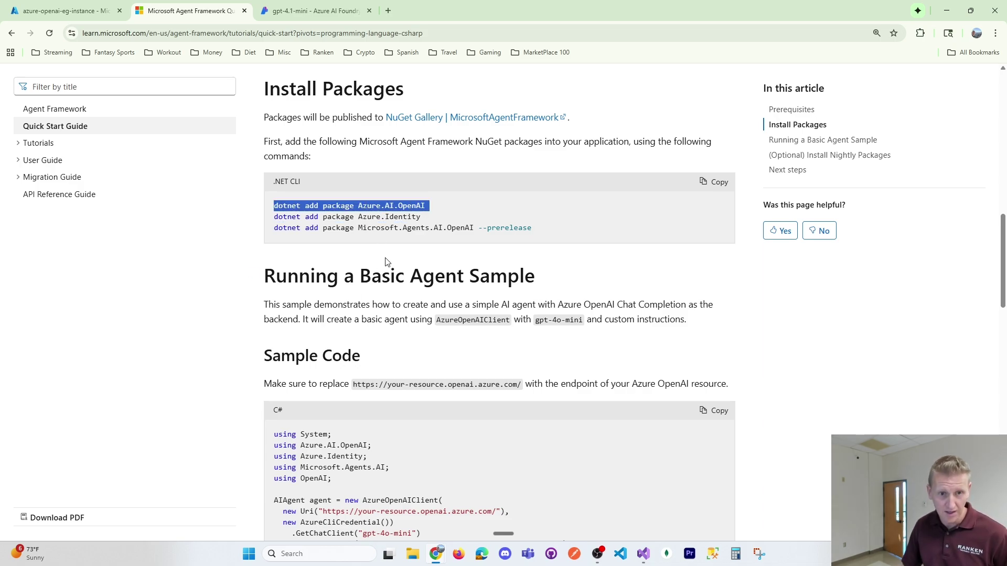
{"action": "key", "text": "ctrl+c"}
{"action": "key", "text": "alt+Tab"}
{"action": "key", "text": "ctrl+v"}
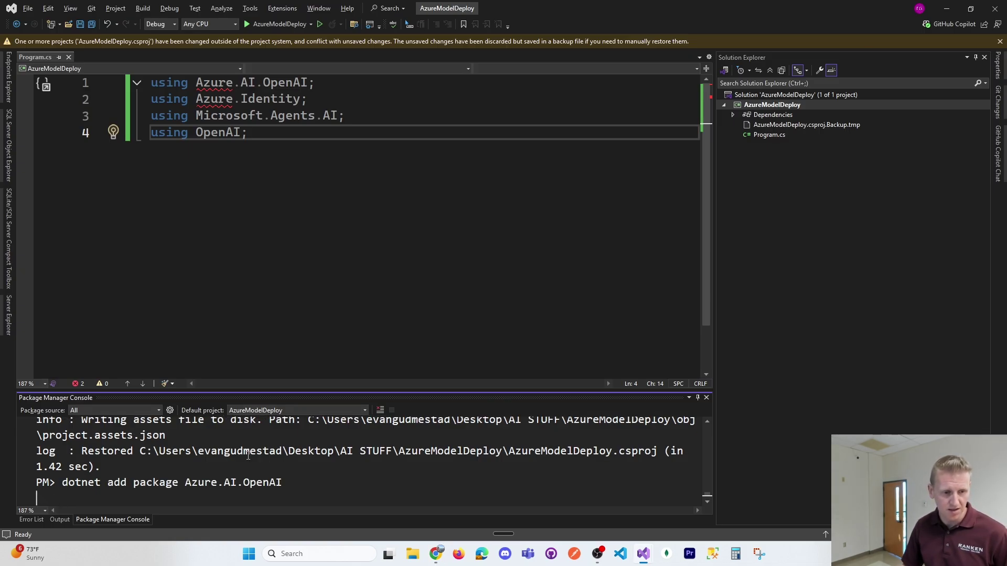
{"action": "key", "text": "Return"}
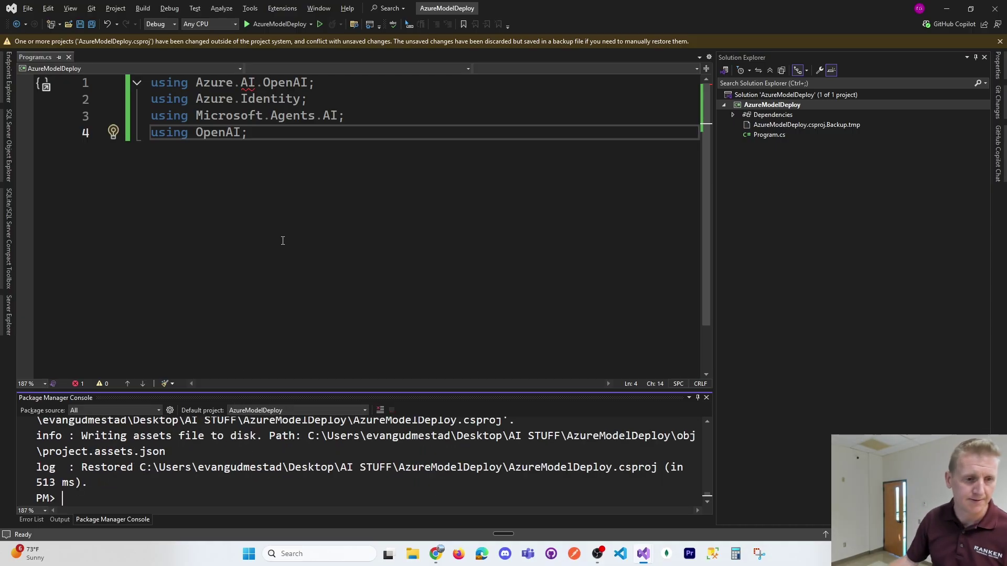
{"action": "left_click", "coordinate": [277, 175]}
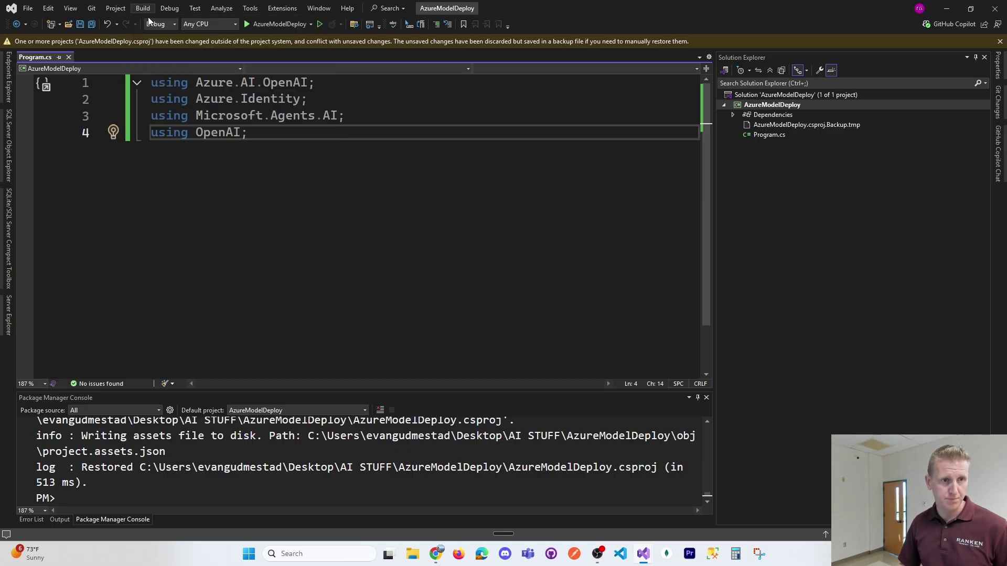
{"action": "key", "text": "ctrl+shift+b"}
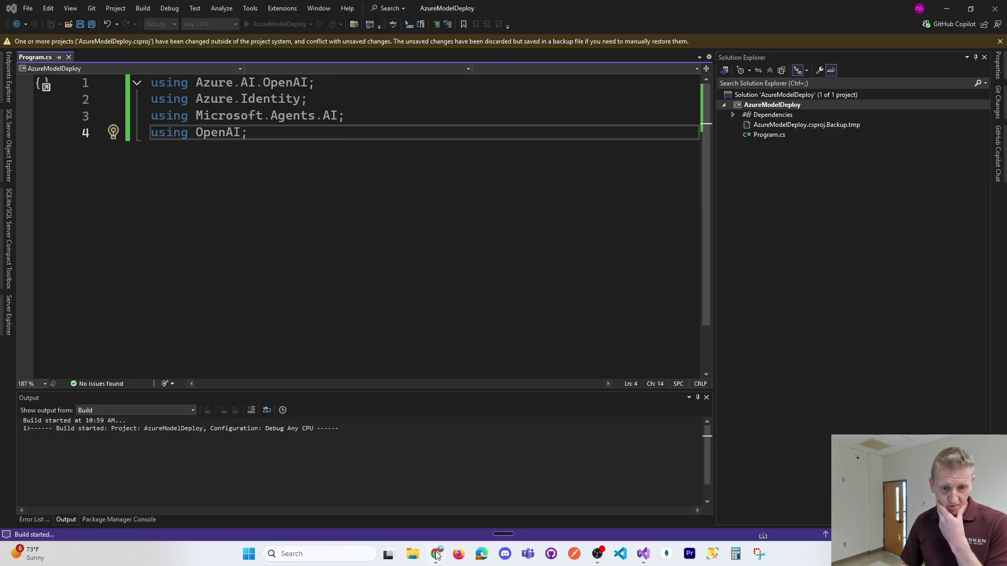
Return to the Agent Framework quick start guide in Chrome and copy the C# code of the basic agent sample.
{"action": "mouse_move", "coordinate": [437, 556]}
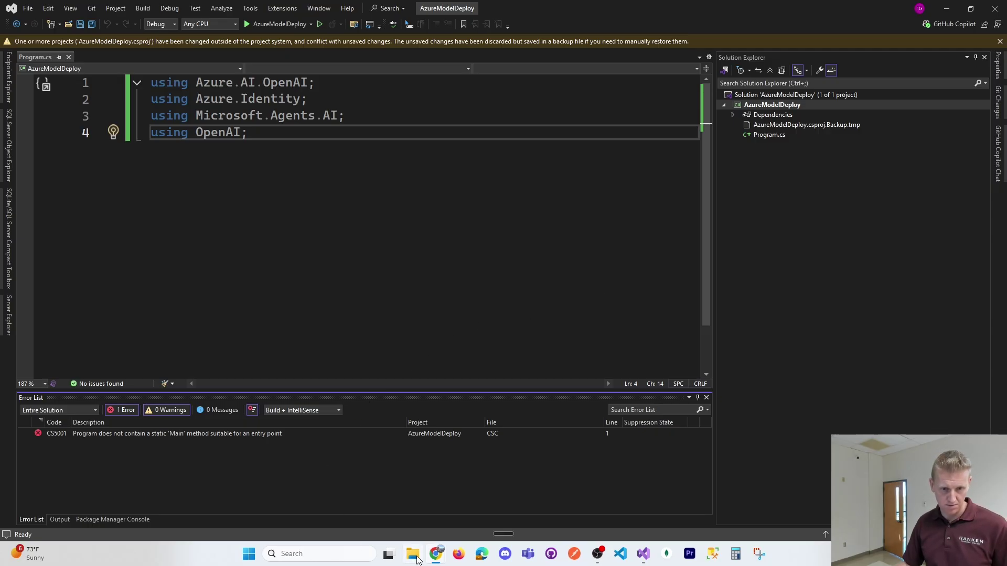
{"action": "left_click", "coordinate": [493, 493]}
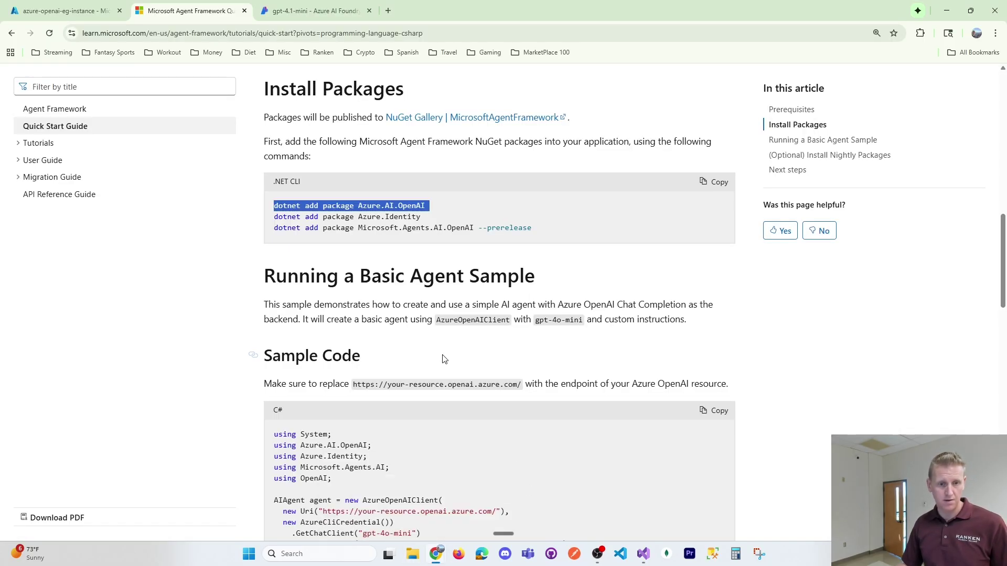
{"action": "scroll", "coordinate": [446, 359], "scroll_direction": "down", "scroll_amount": 3}
{"action": "left_click", "coordinate": [722, 255]}
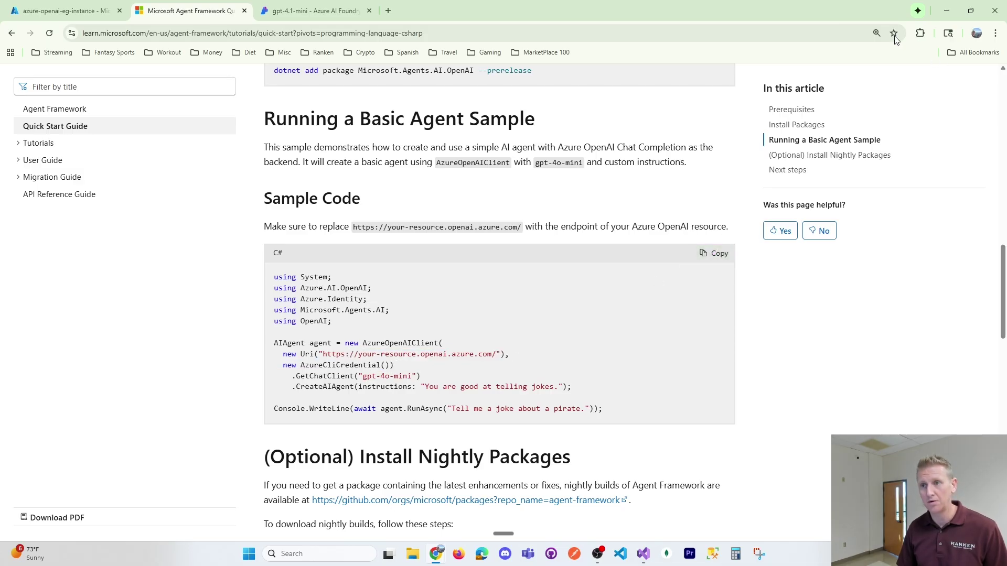
Copy the endpoint, model, deploymentName and apiKey declarations from Azure AI Foundry's C# sample into Visual Studio's Program.cs, below the using directives.
{"action": "left_click", "coordinate": [314, 11]}
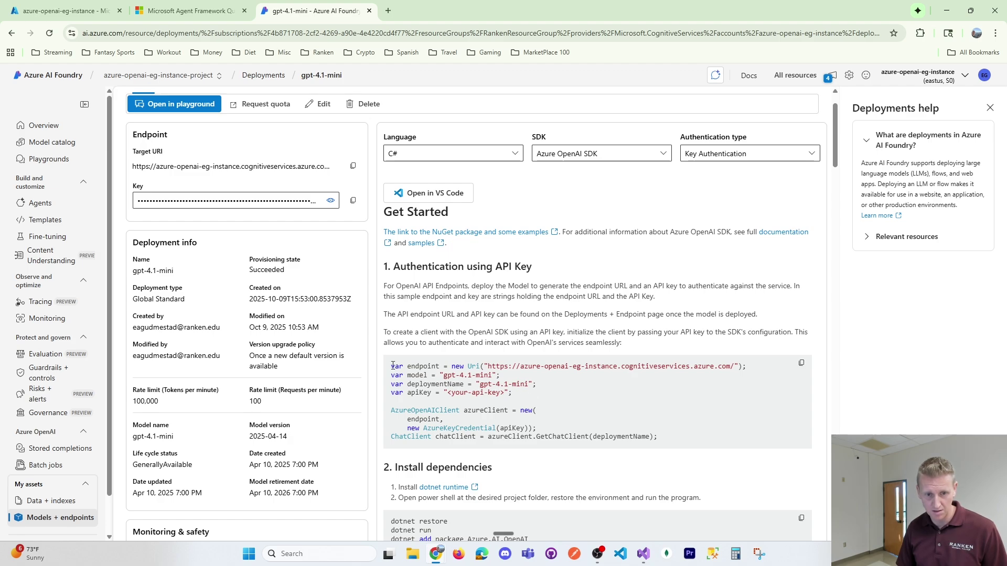
{"action": "left_click_drag", "start_coordinate": [392, 366], "coordinate": [535, 399]}
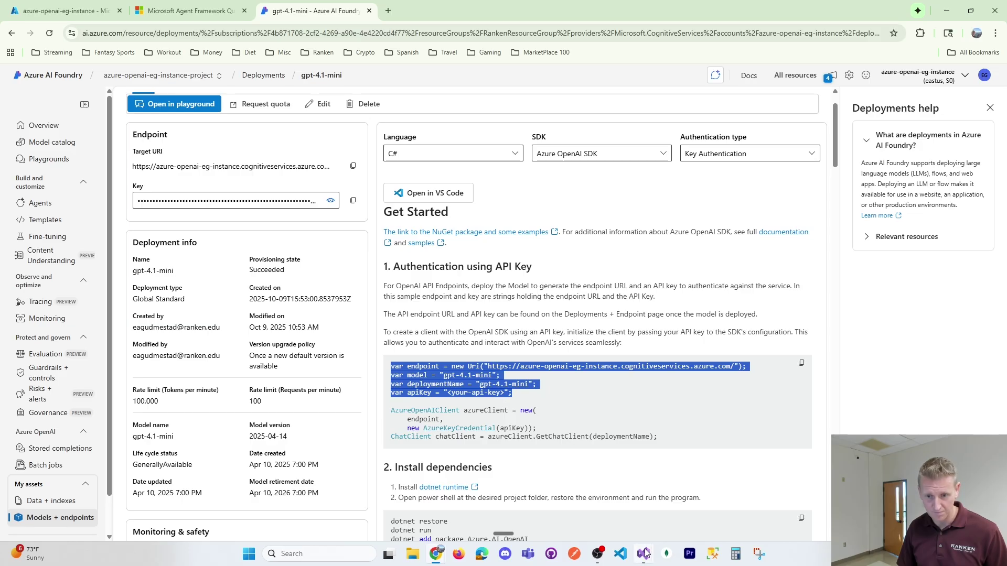
{"action": "mouse_move", "coordinate": [644, 554]}
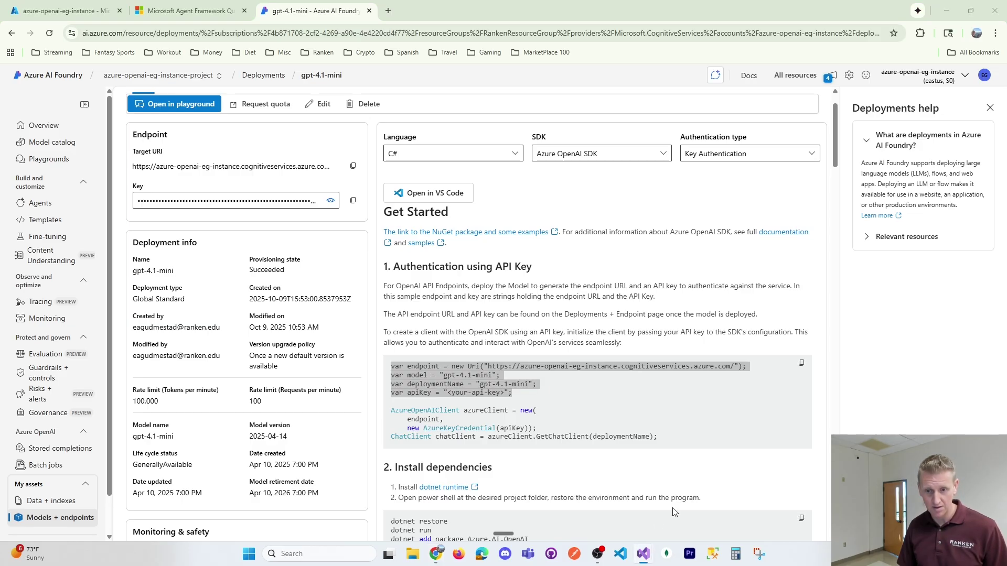
{"action": "left_click", "coordinate": [598, 507]}
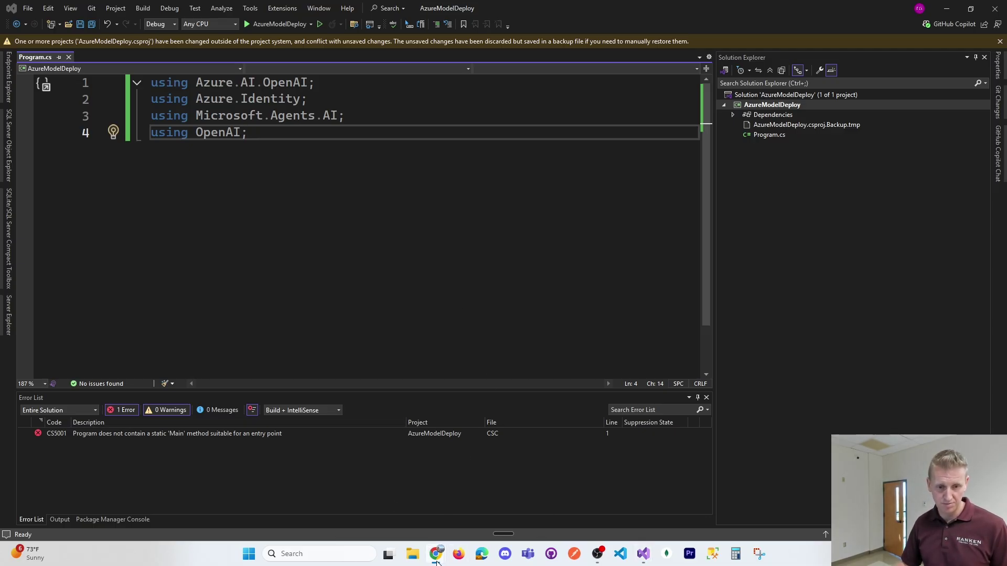
{"action": "left_click", "coordinate": [265, 144]}
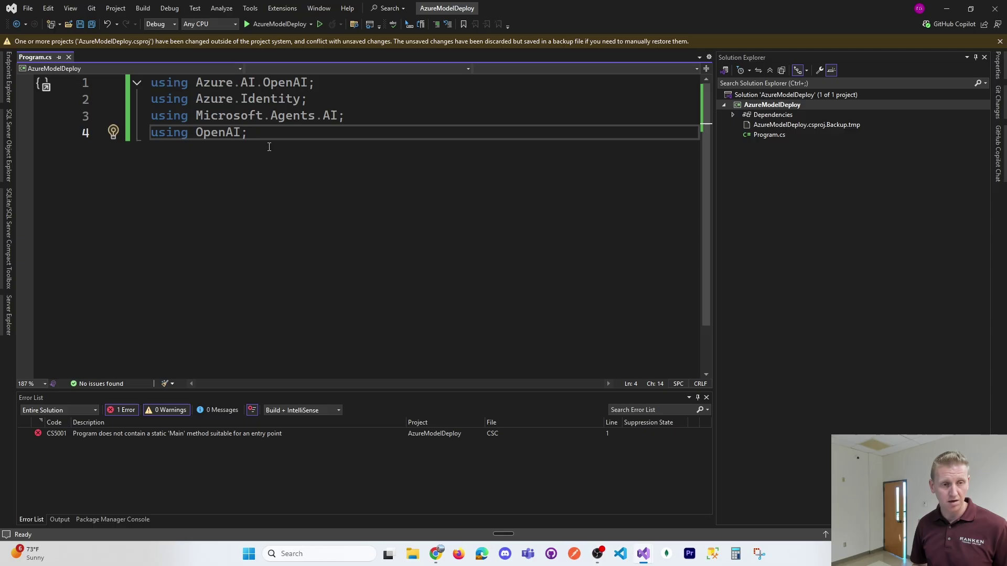
{"action": "key", "text": "ctrl+v"}
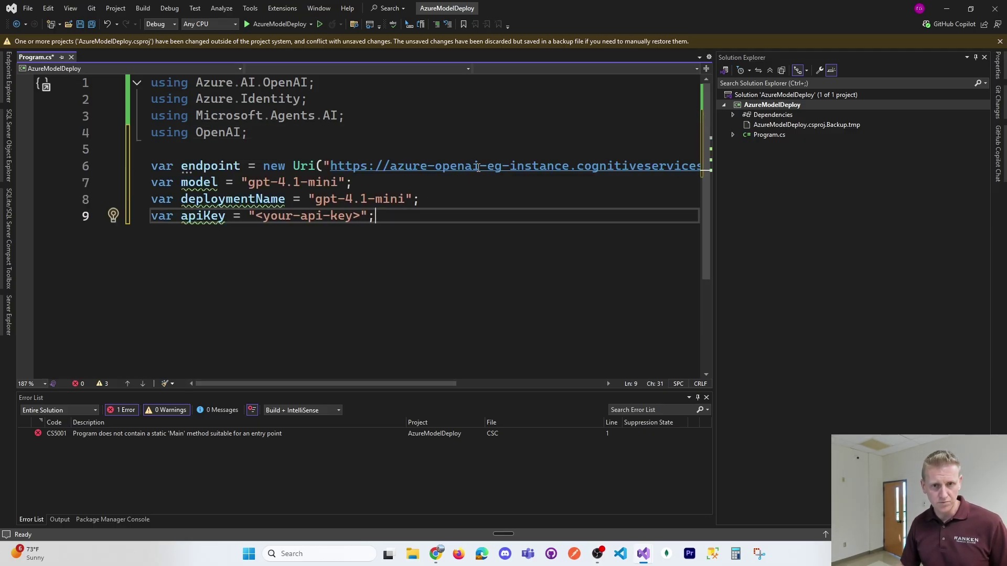
{"action": "left_click", "coordinate": [478, 167]}
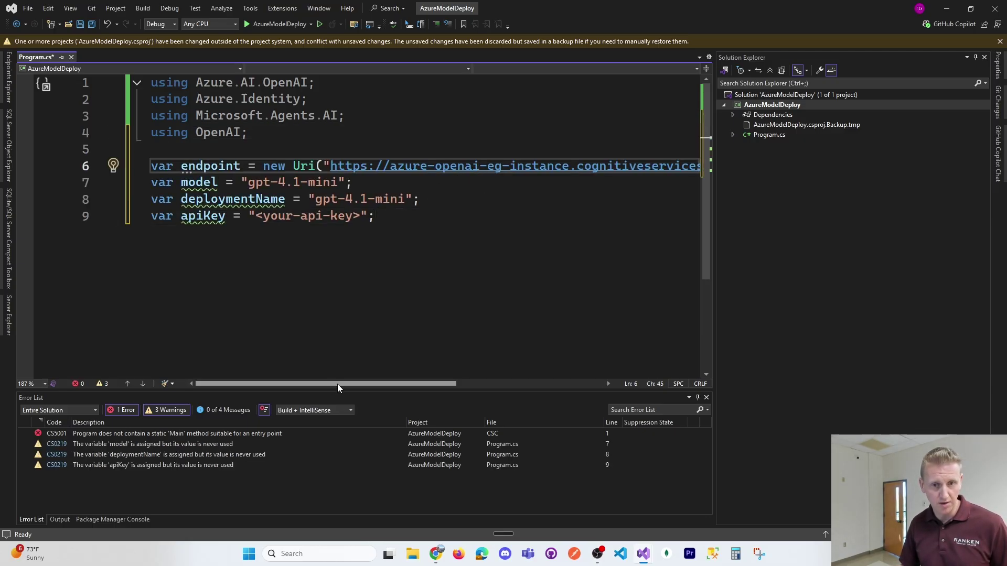
{"action": "left_click_drag", "start_coordinate": [337, 383], "coordinate": [290, 381]}
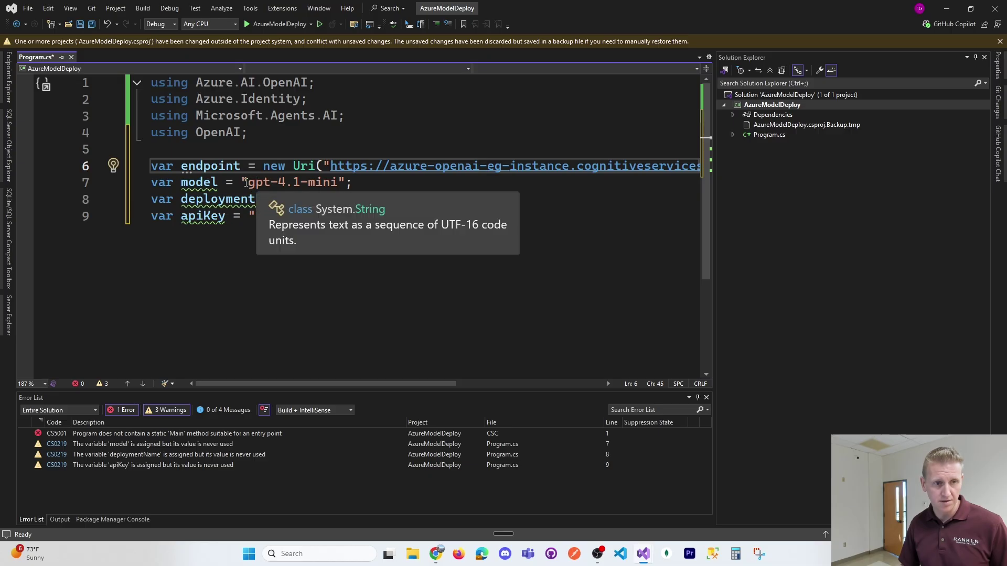
{"action": "left_click_drag", "start_coordinate": [315, 199], "coordinate": [375, 199]}
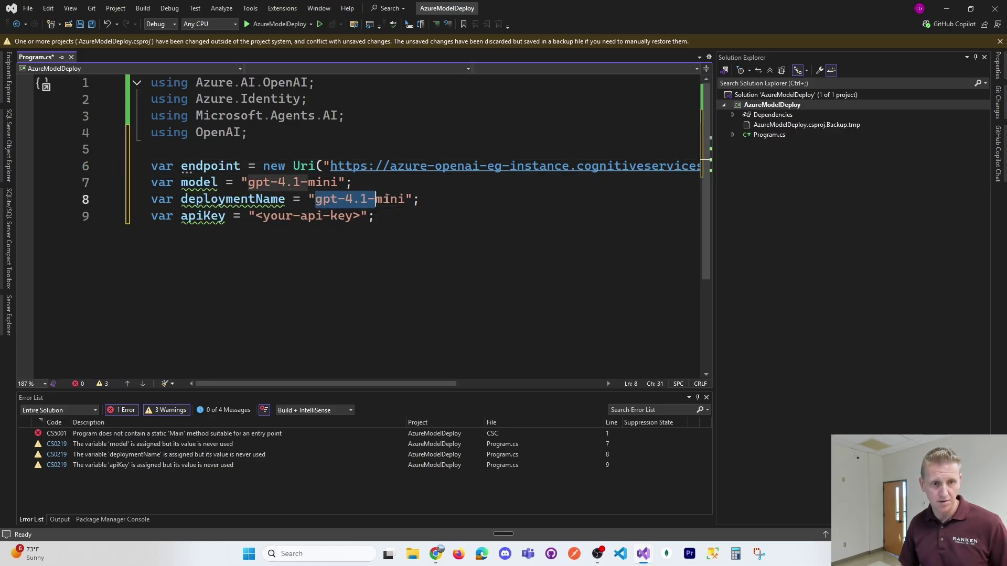
{"action": "left_click", "coordinate": [439, 199]}
{"action": "left_click", "coordinate": [419, 220]}
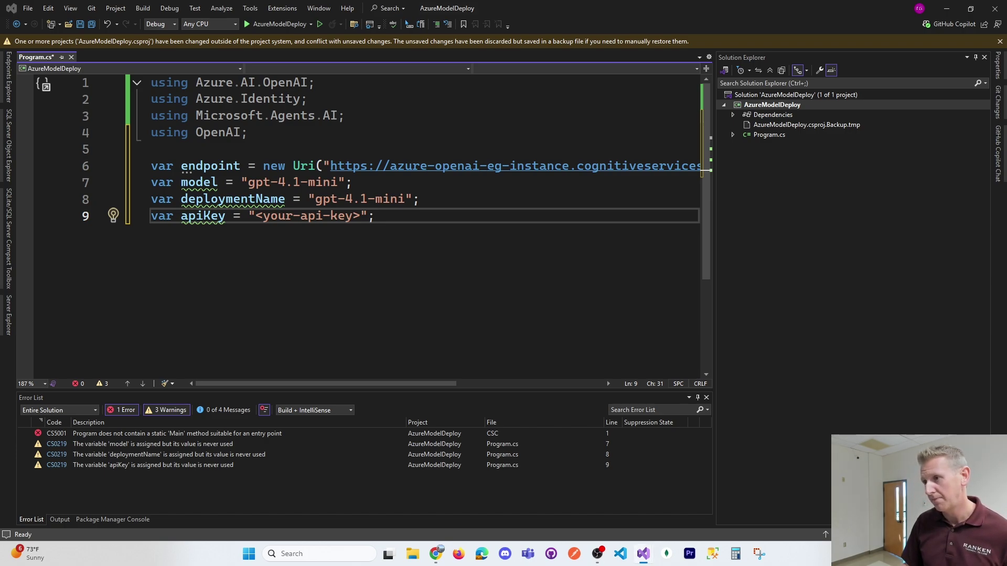
Replace the apiKey placeholder string with Environment.GetEnvironmentVariable("AZURE_OPENAI_API_KEY") and save Program.cs.
{"action": "left_click_drag", "start_coordinate": [250, 216], "coordinate": [389, 213]}
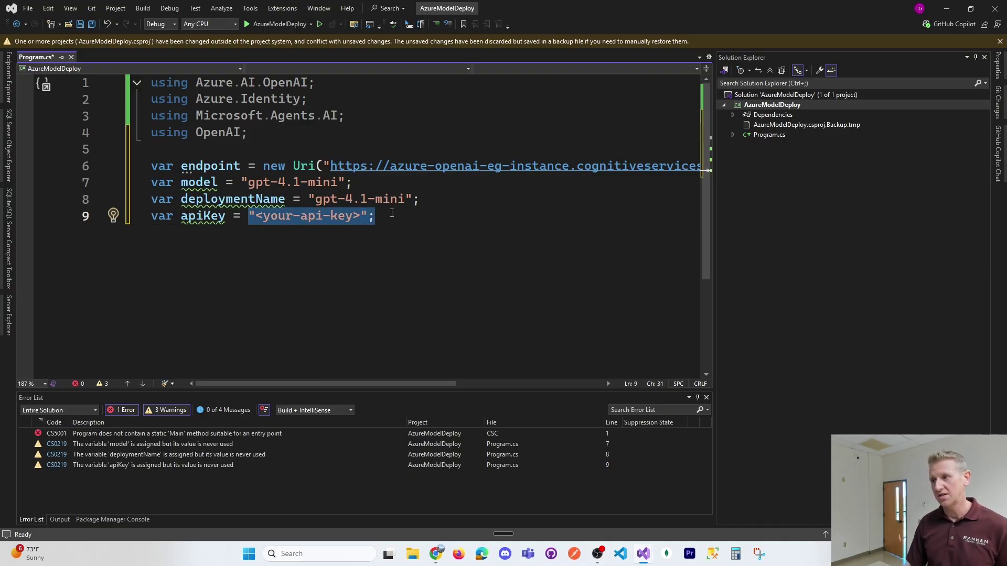
{"action": "type", "text": "Environment."}
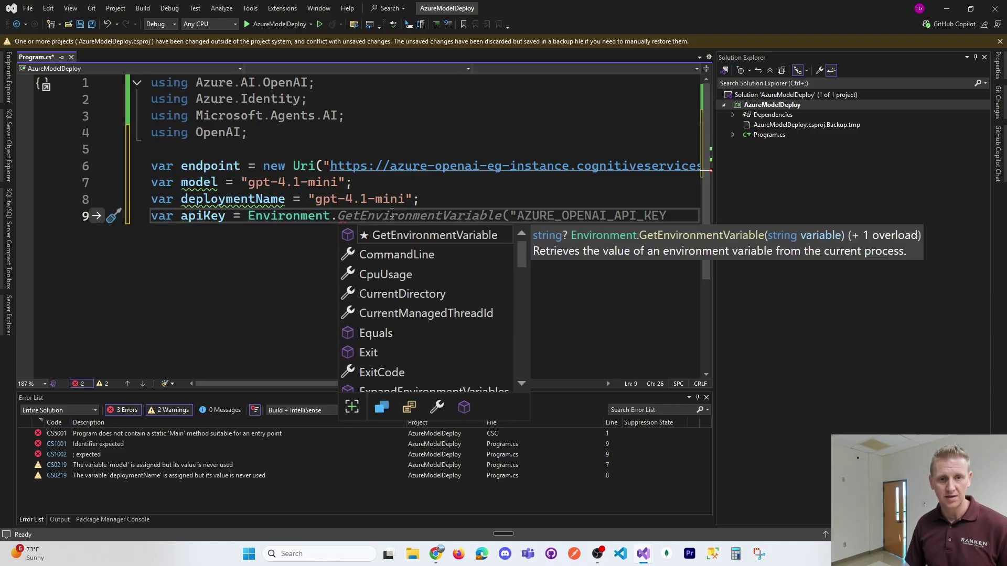
{"action": "key", "text": "Tab"}
{"action": "key", "text": "Tab"}
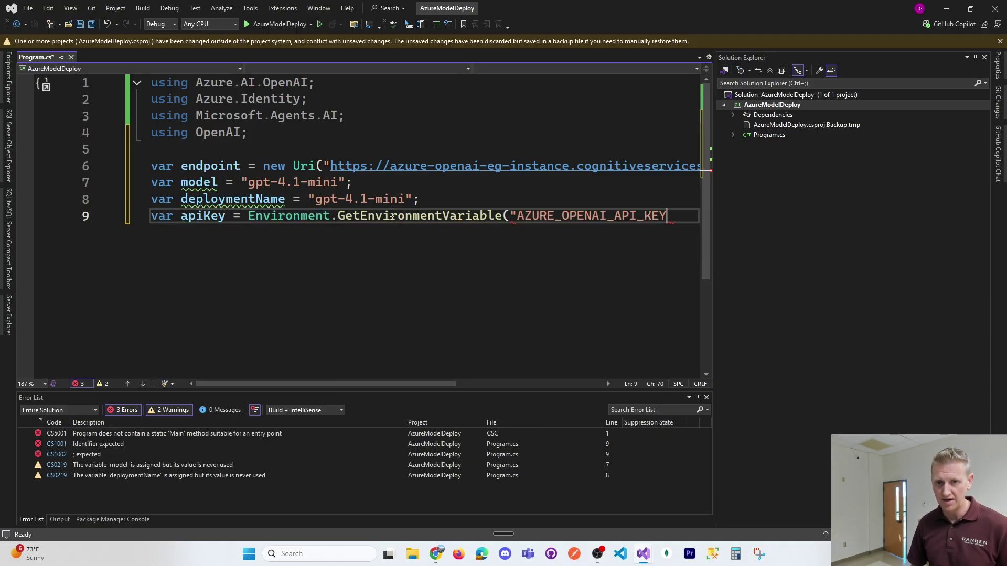
{"action": "key", "text": "Tab"}
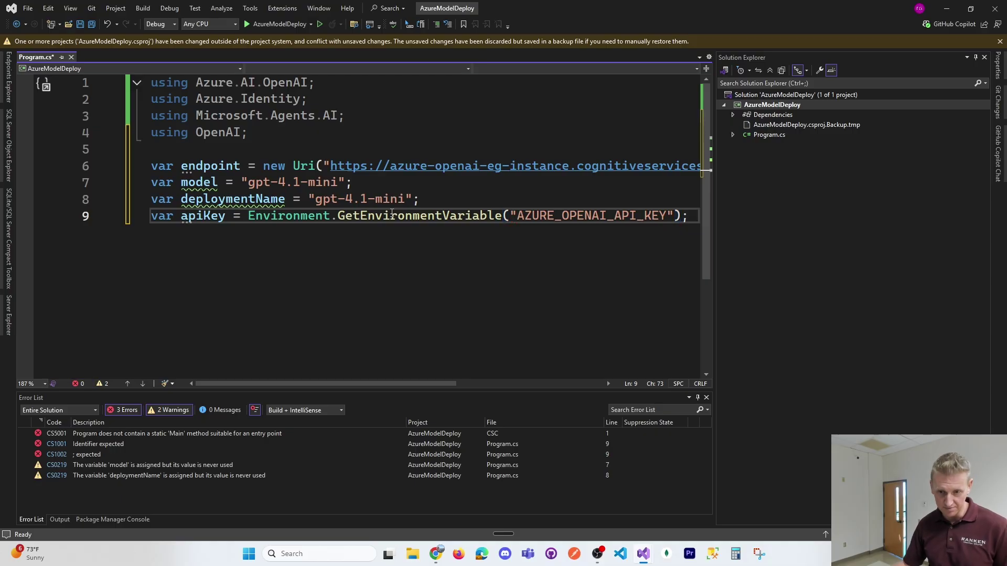
{"action": "left_click", "coordinate": [445, 284]}
{"action": "key", "text": "ctrl+s"}
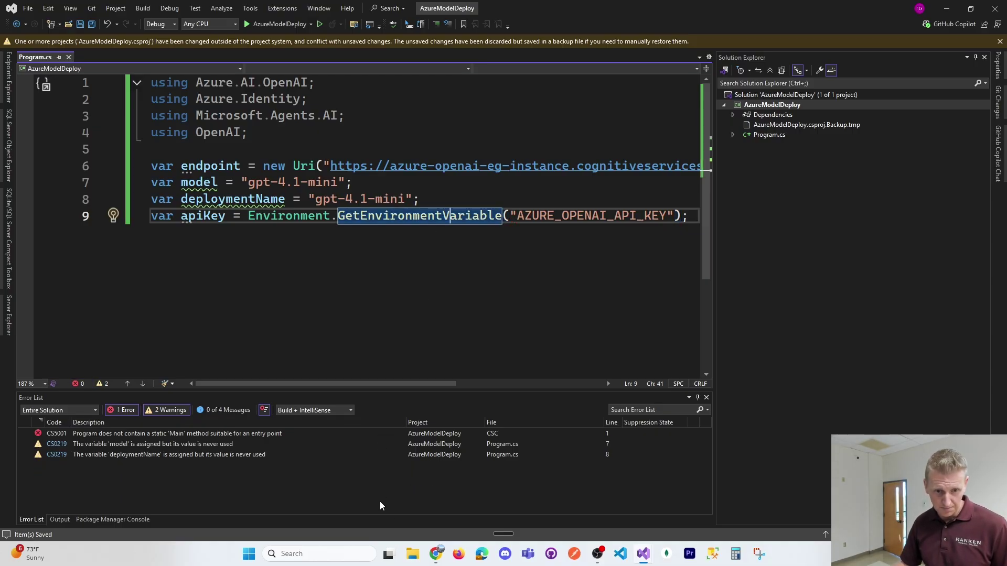
Check the name of the Azure API key variable in the Windows environment variables for the account, then close the dialog.
{"action": "left_click", "coordinate": [252, 557]}
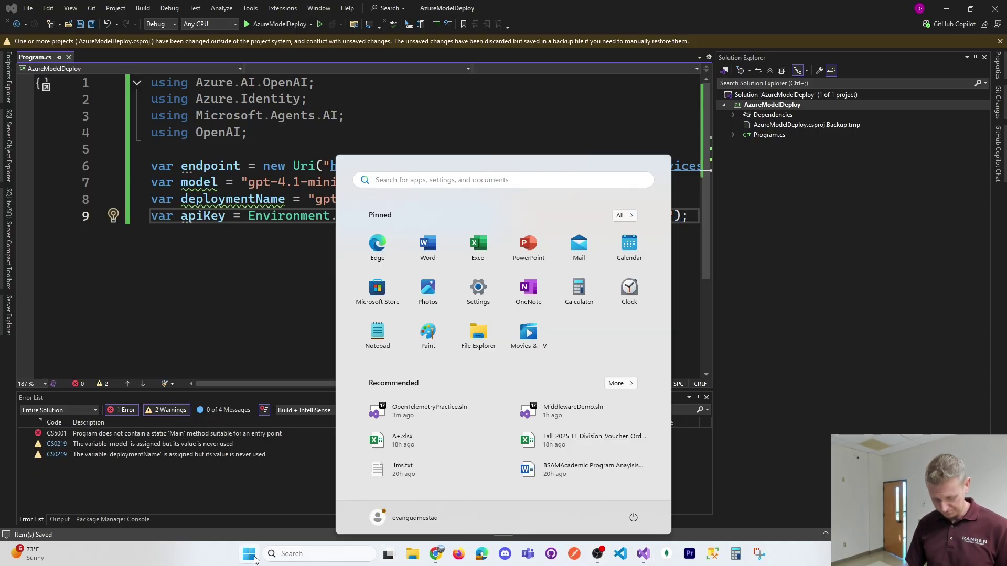
{"action": "type", "text": "envi"}
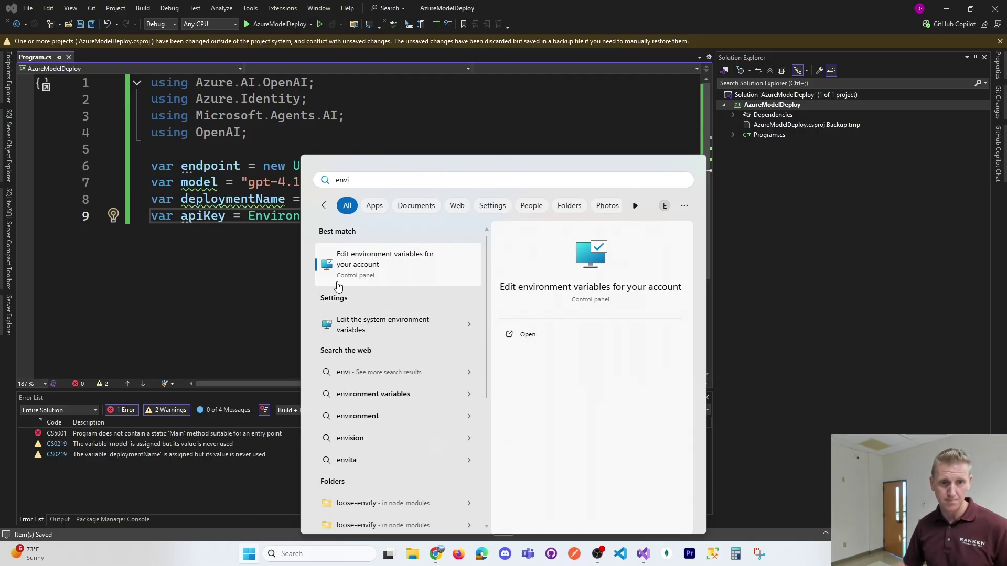
{"action": "left_click", "coordinate": [348, 257]}
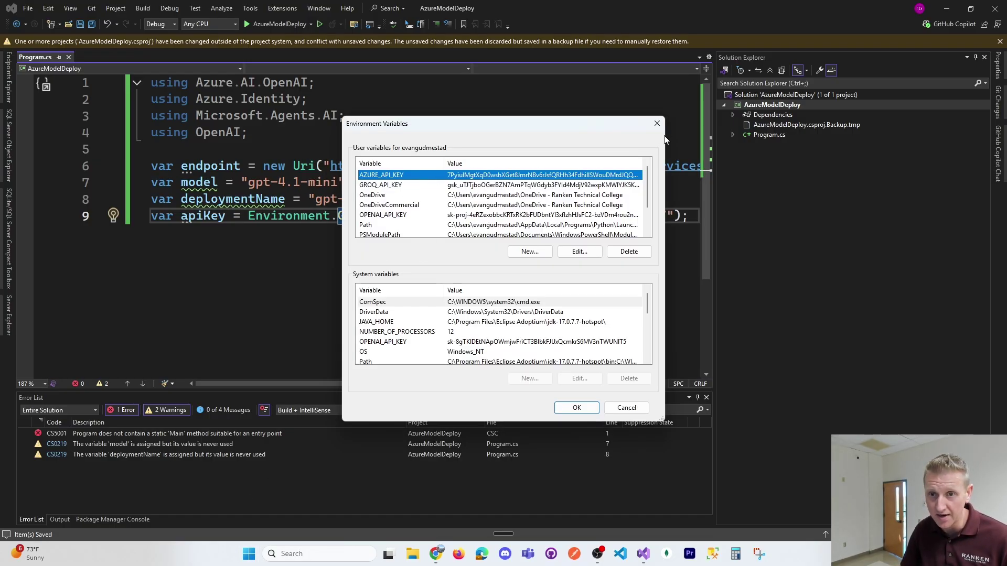
{"action": "left_click", "coordinate": [657, 123]}
Shorten the environment variable name in the apiKey line to AZURE_API_KEY.
{"action": "left_click_drag", "start_coordinate": [562, 215], "coordinate": [607, 218]}
{"action": "key", "text": "BackSpace"}
{"action": "key", "text": "BackSpace"}
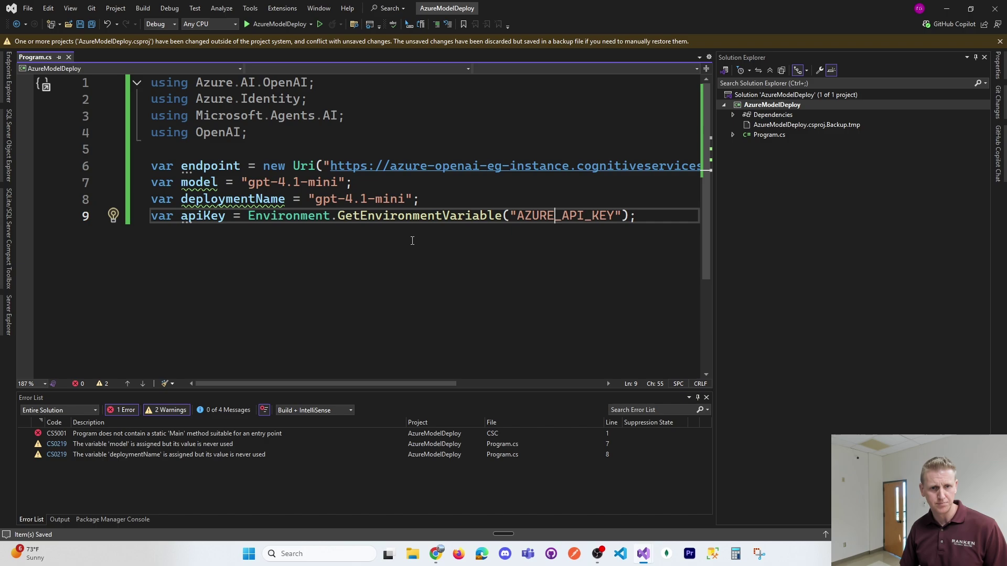
Copy the AzureOpenAIClient and ChatClient creation code from Azure AI Foundry in Chrome and paste it below the apiKey line in Visual Studio.
{"action": "left_click", "coordinate": [663, 218]}
{"action": "key", "text": "Return"}
{"action": "key", "text": "Return"}
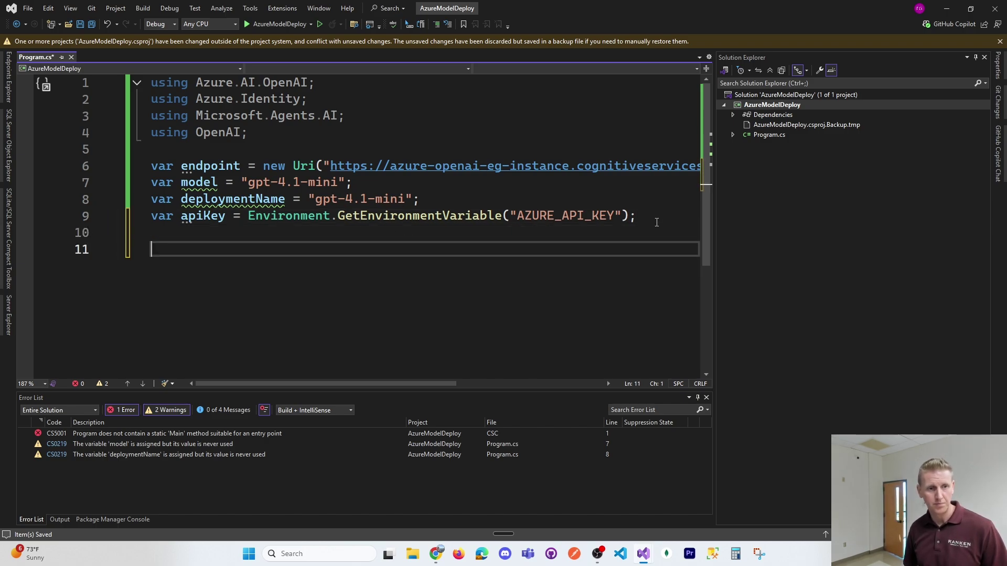
{"action": "mouse_move", "coordinate": [435, 553]}
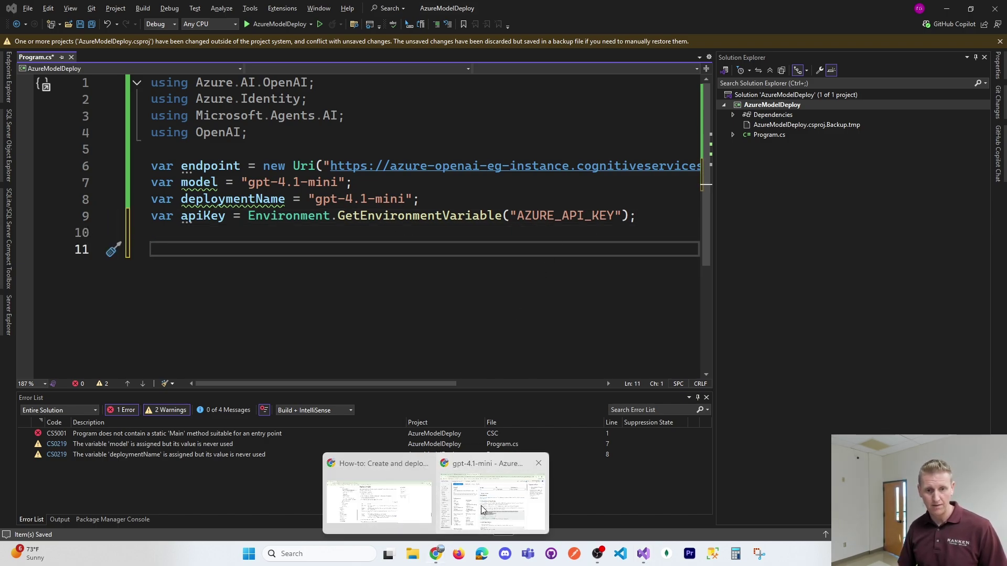
{"action": "left_click", "coordinate": [480, 505]}
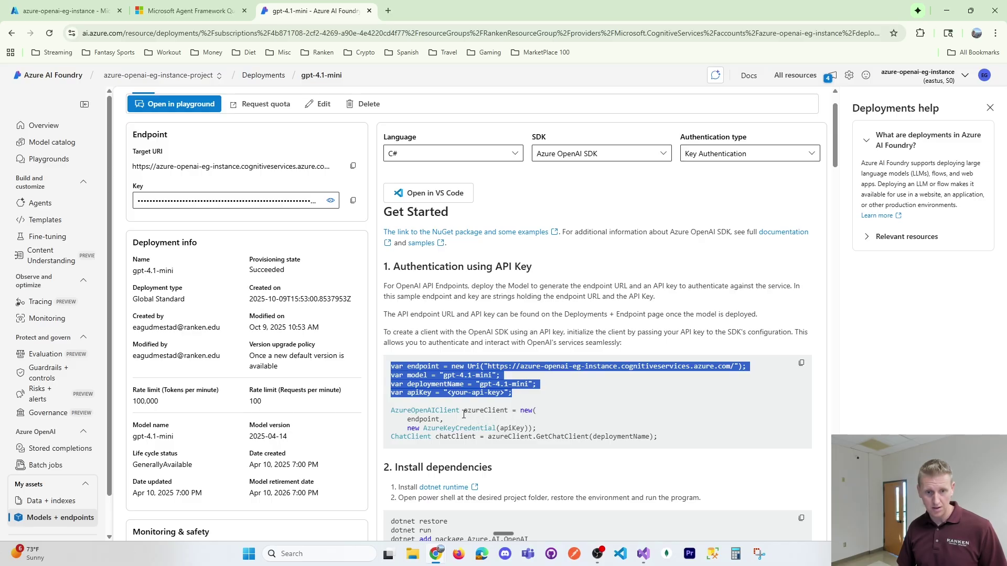
{"action": "left_click_drag", "start_coordinate": [392, 412], "coordinate": [658, 443]}
{"action": "key", "text": "ctrl+c"}
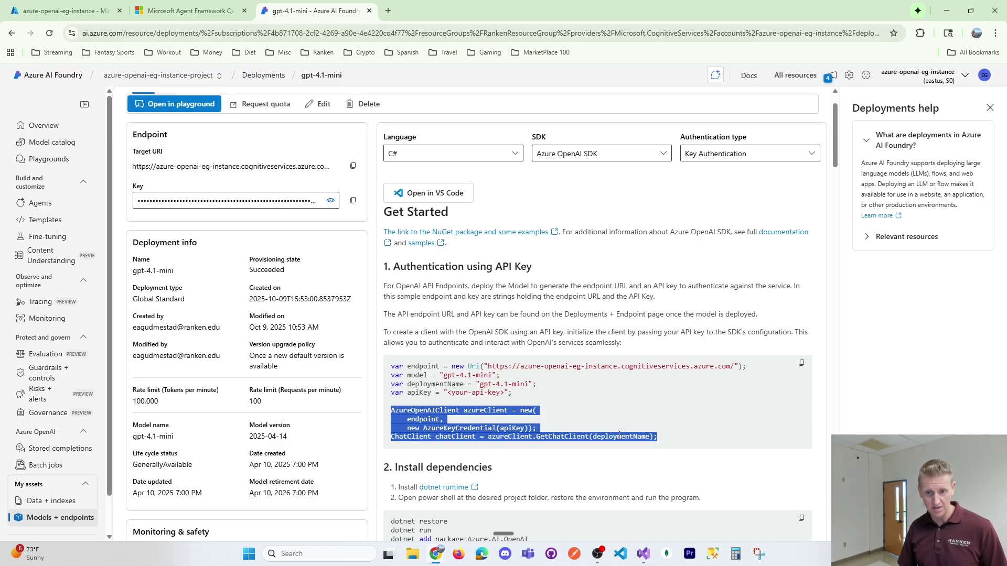
{"action": "key", "text": "alt+Tab"}
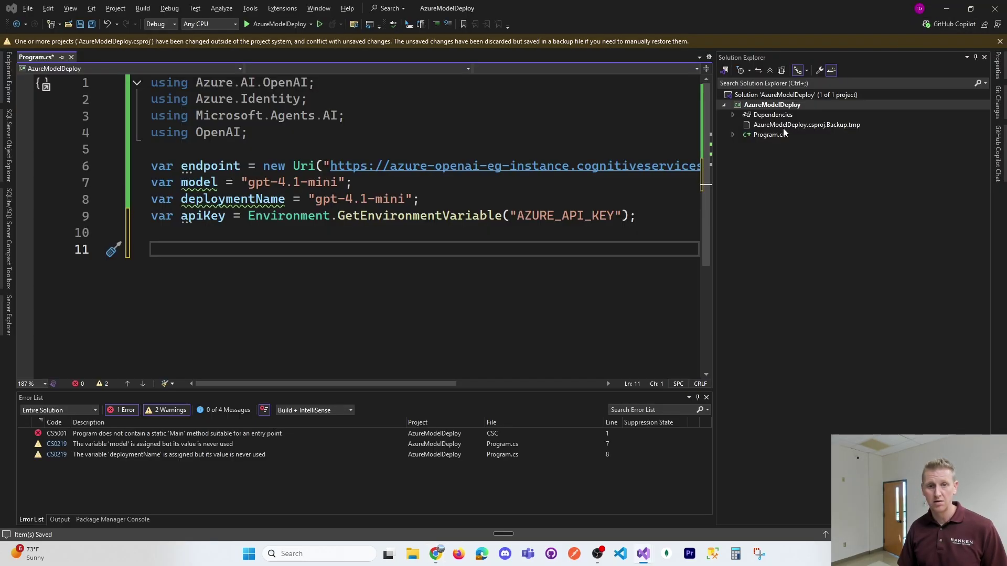
{"action": "key", "text": "ctrl+v"}
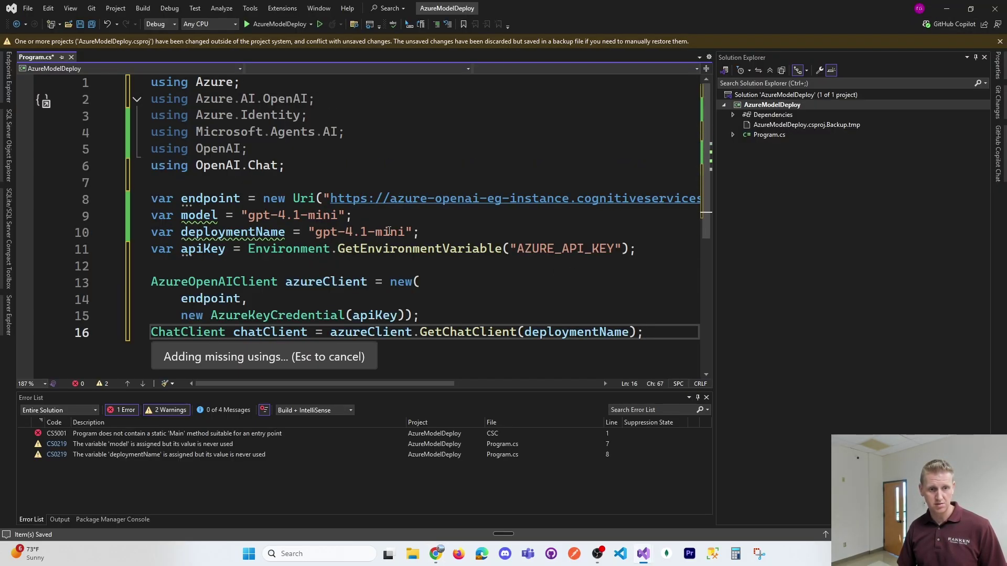
{"action": "left_click", "coordinate": [237, 334]}
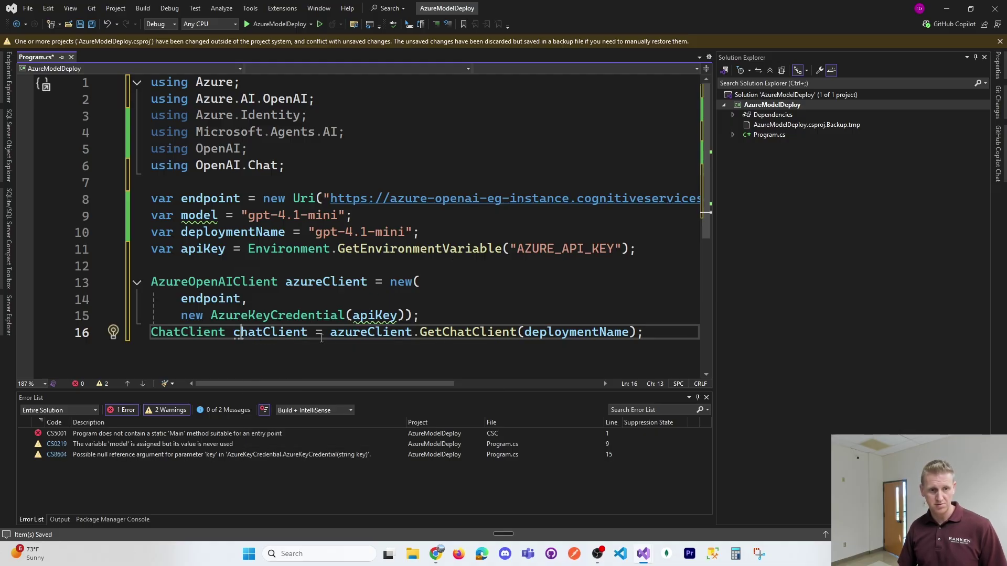
{"action": "left_click", "coordinate": [663, 334]}
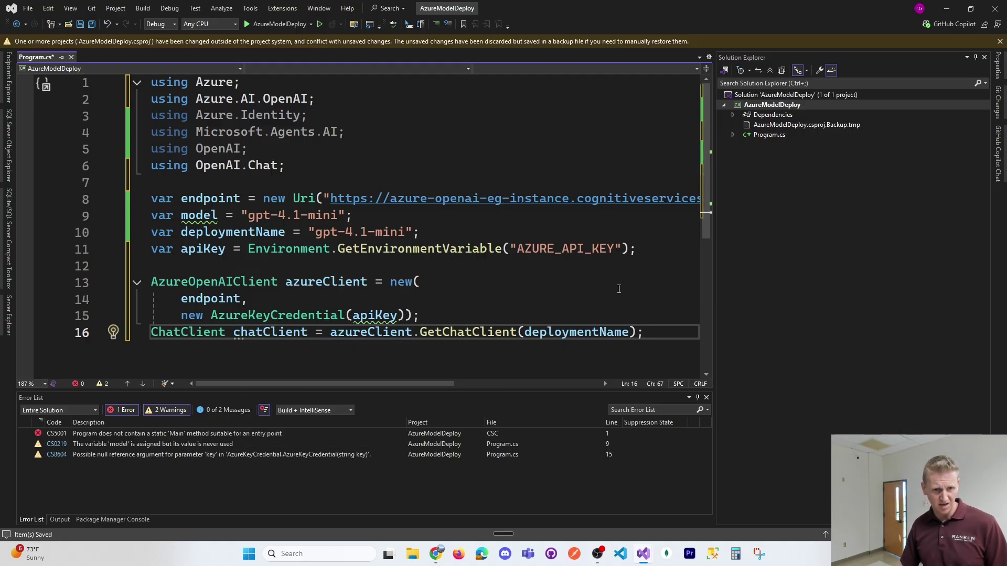
{"action": "left_click", "coordinate": [371, 315]}
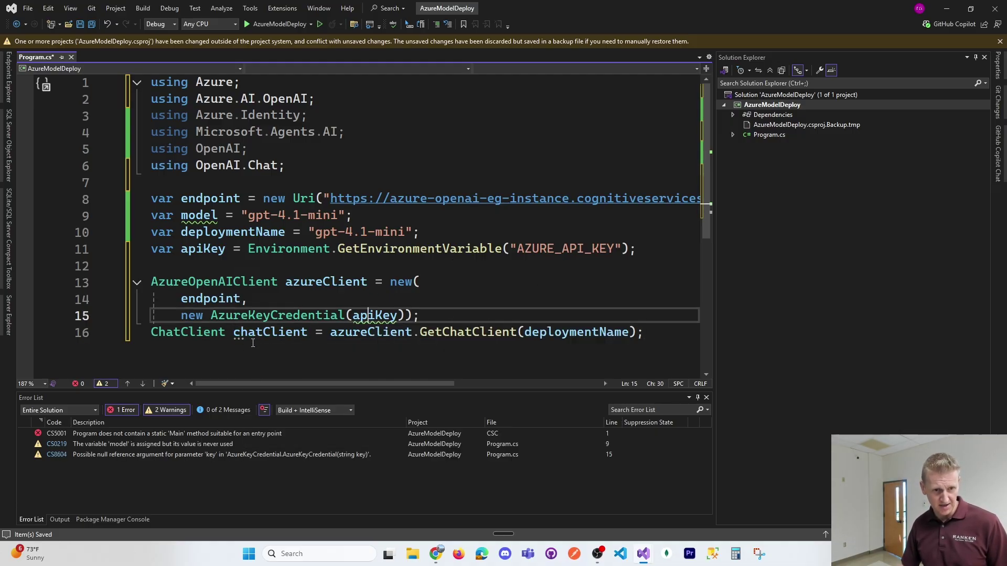
{"action": "left_click", "coordinate": [208, 298]}
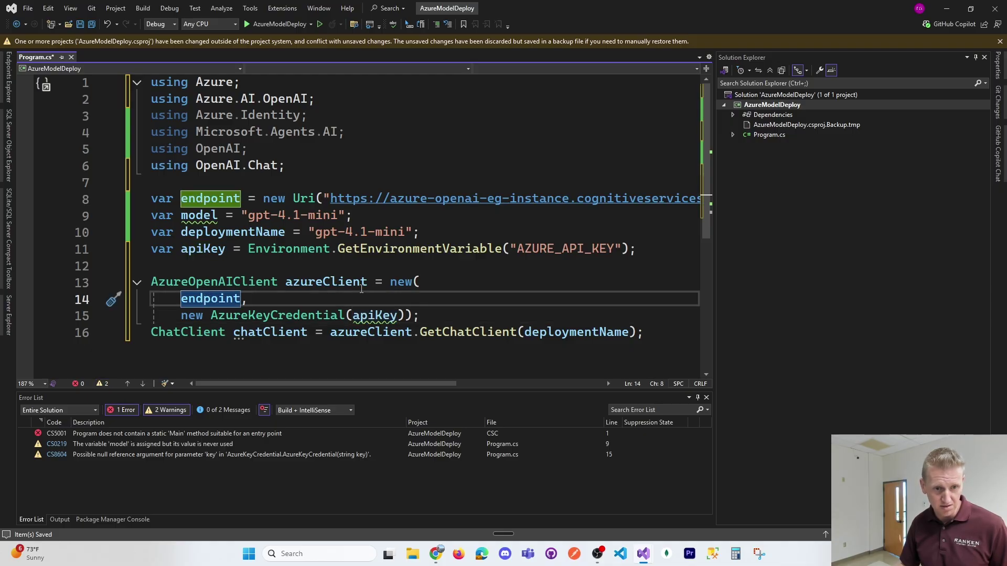
{"action": "left_click", "coordinate": [212, 214]}
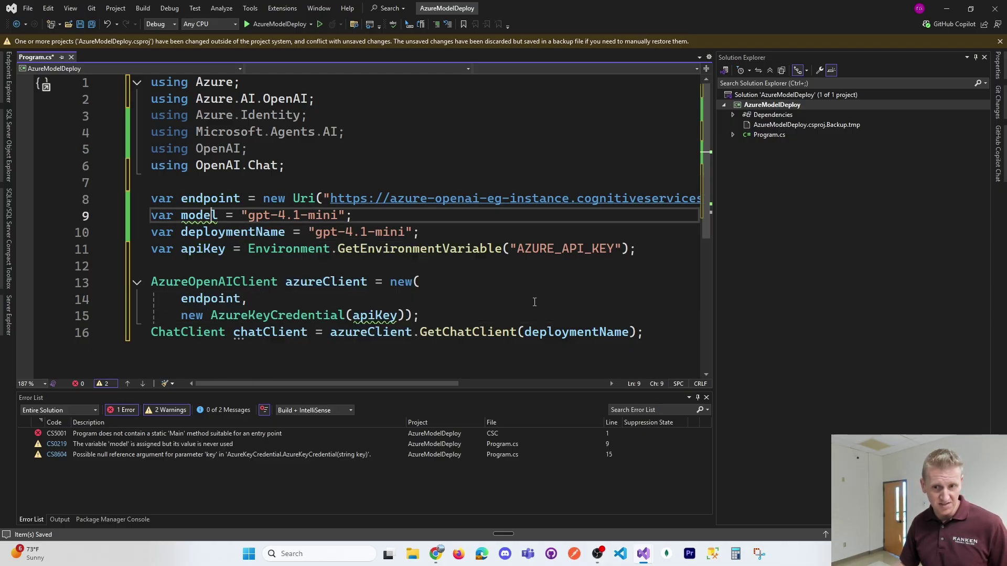
Start a Console.WriteLine(await chatClient.Run) call two lines below the ChatClient declaration in Program.cs.
{"action": "left_click", "coordinate": [662, 333]}
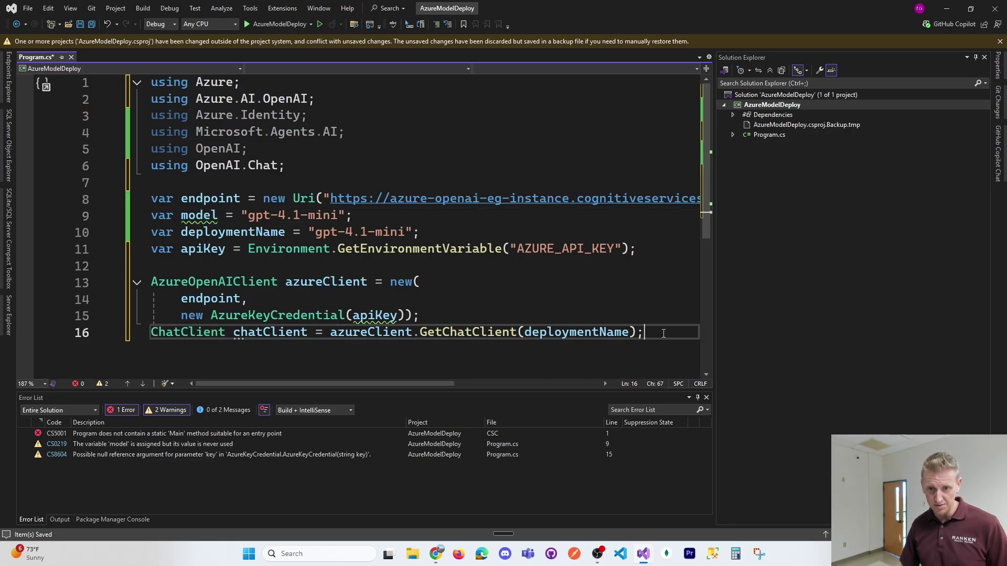
{"action": "key", "text": "Return"}
{"action": "key", "text": "Return"}
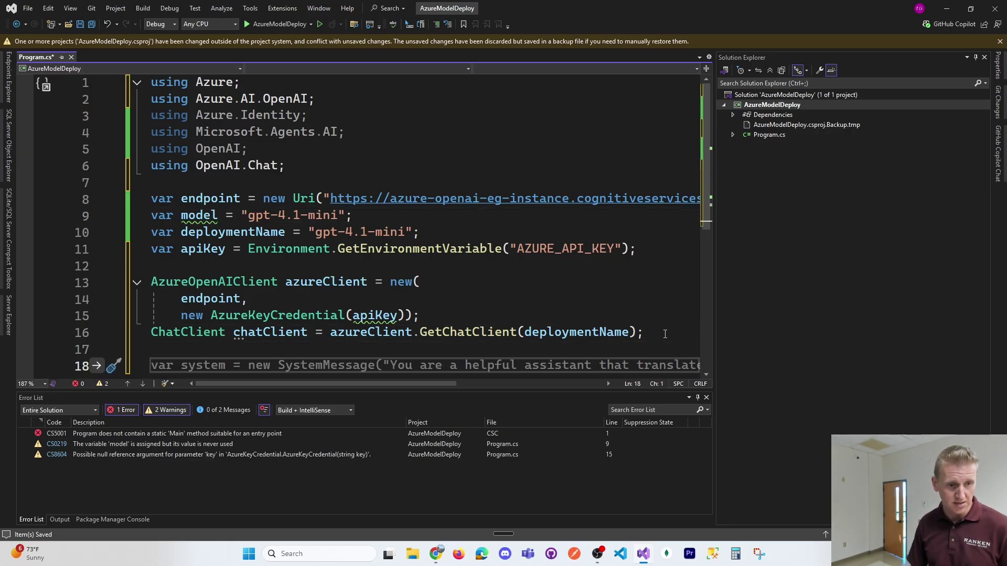
{"action": "type", "text": "aw"}
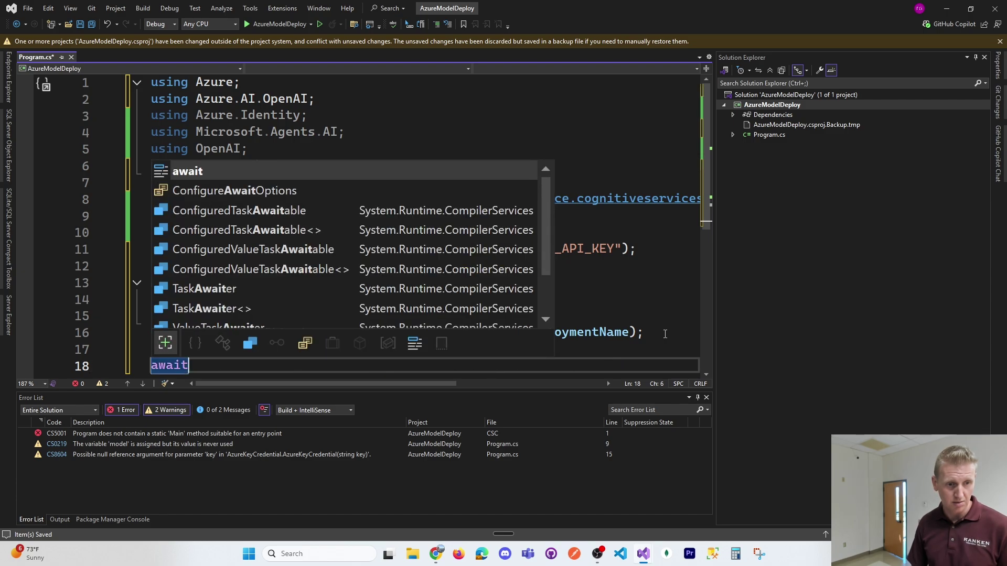
{"action": "key", "text": "BackSpace"}
{"action": "key", "text": "BackSpace"}
{"action": "type", "text": "Console.W"}
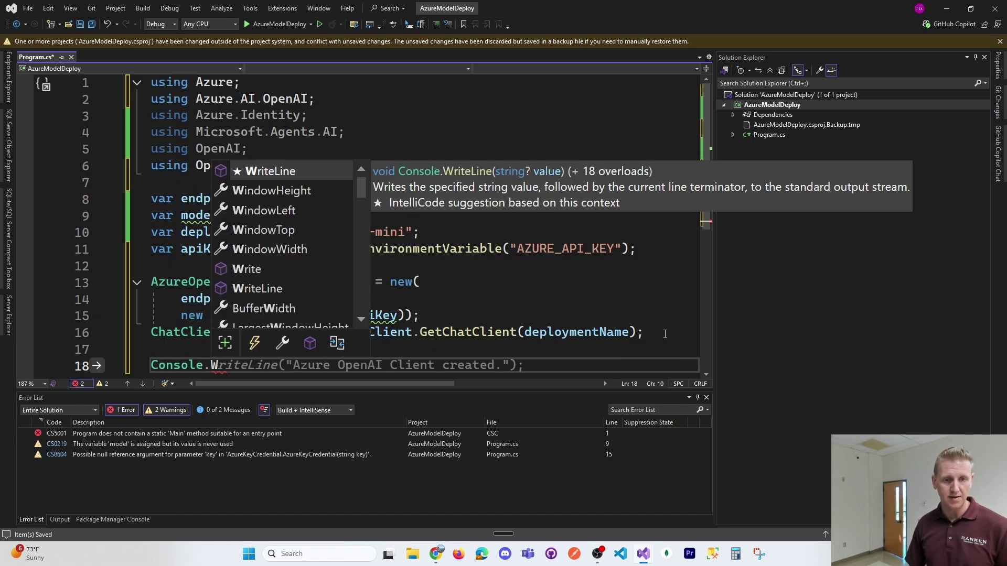
{"action": "key", "text": "Escape"}
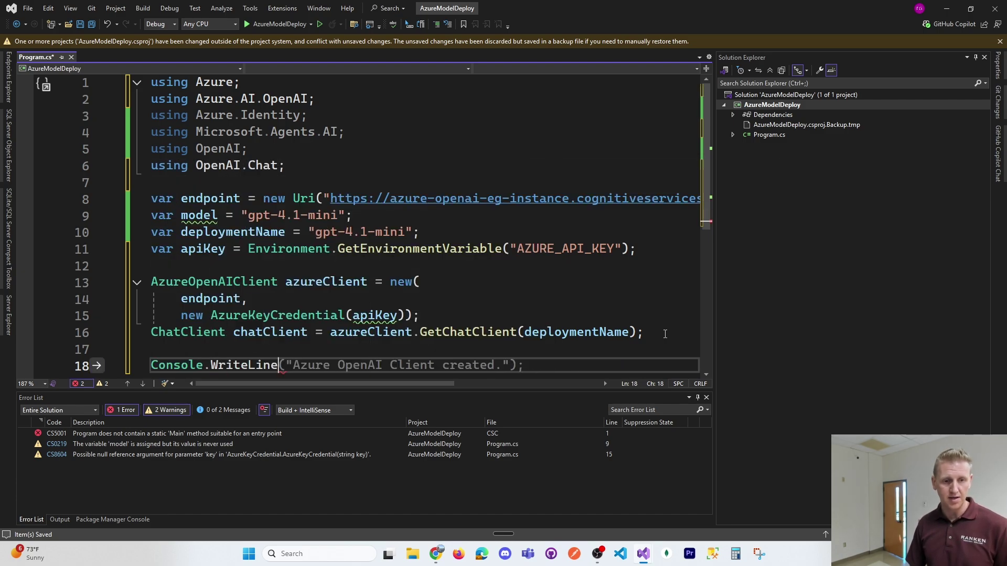
{"action": "type", "text": "riteLine("}
{"action": "key", "text": "Escape"}
{"action": "type", "text": "await "}
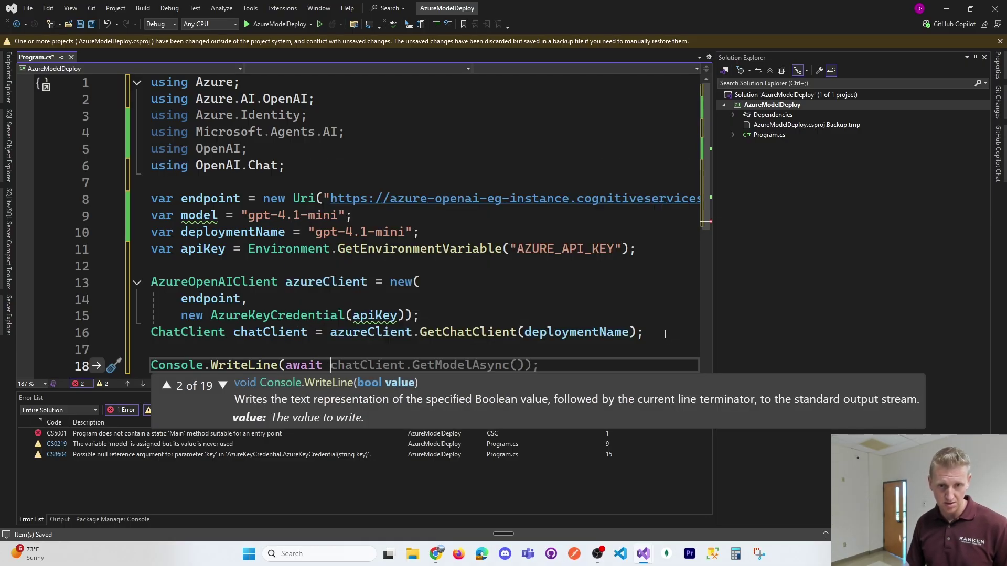
{"action": "type", "text": "chatClient"}
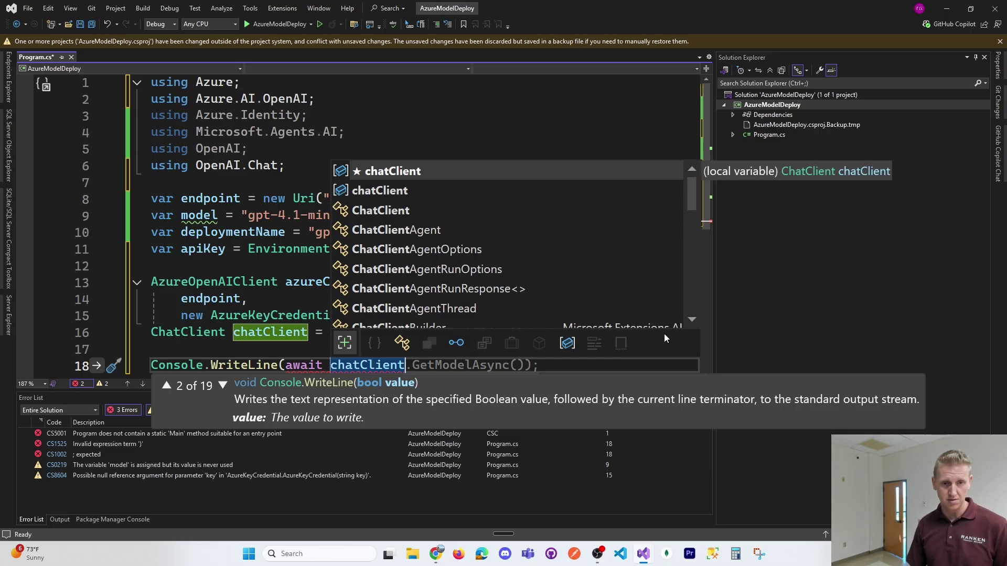
{"action": "type", "text": ".Run"}
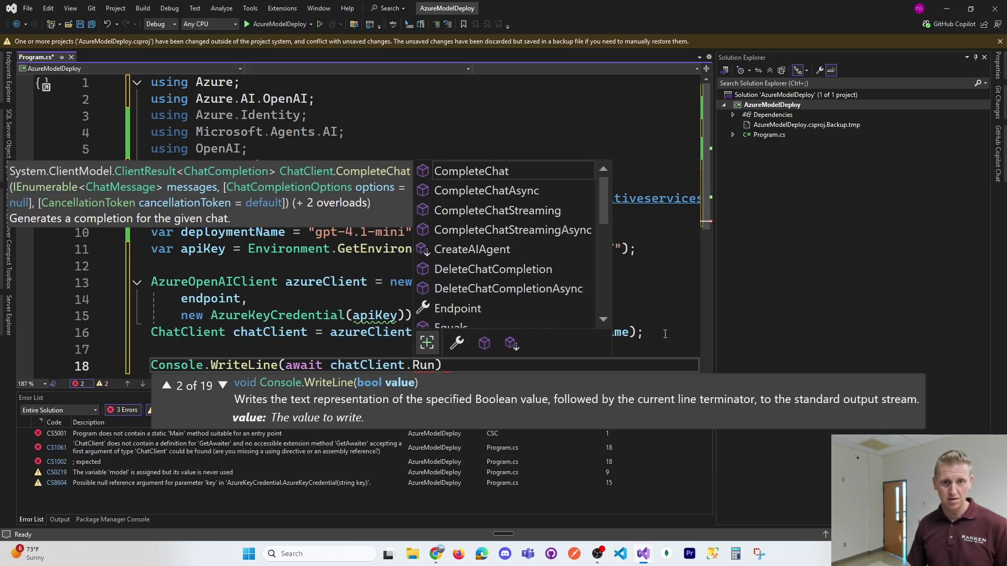
Remove Run from the chatClient call and comment out the incomplete Console.WriteLine line.
{"action": "key", "text": "BackSpace"}
{"action": "key", "text": "BackSpace"}
{"action": "key", "text": "BackSpace"}
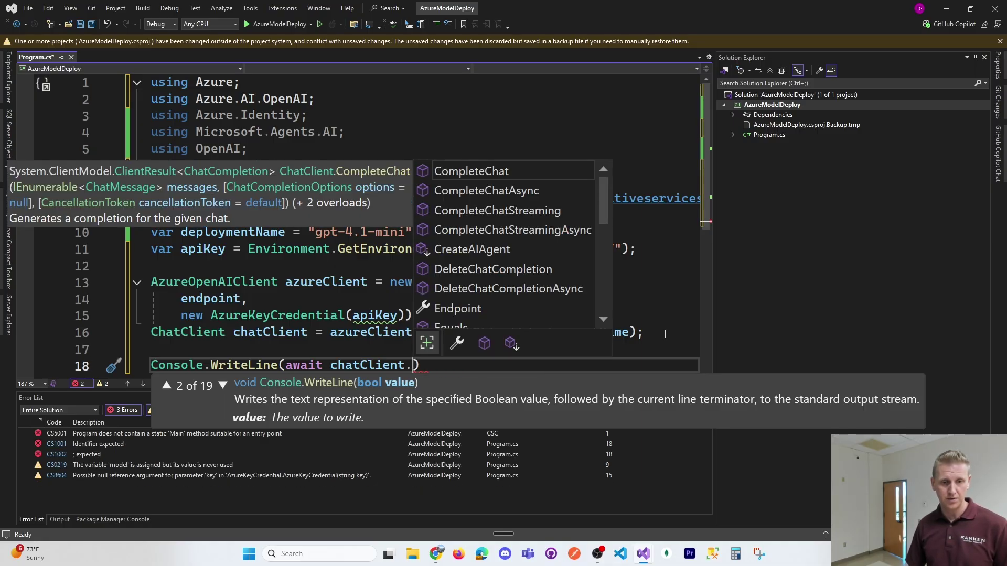
{"action": "key", "text": "Escape"}
{"action": "scroll", "coordinate": [391, 291], "scroll_direction": "down", "scroll_amount": 2}
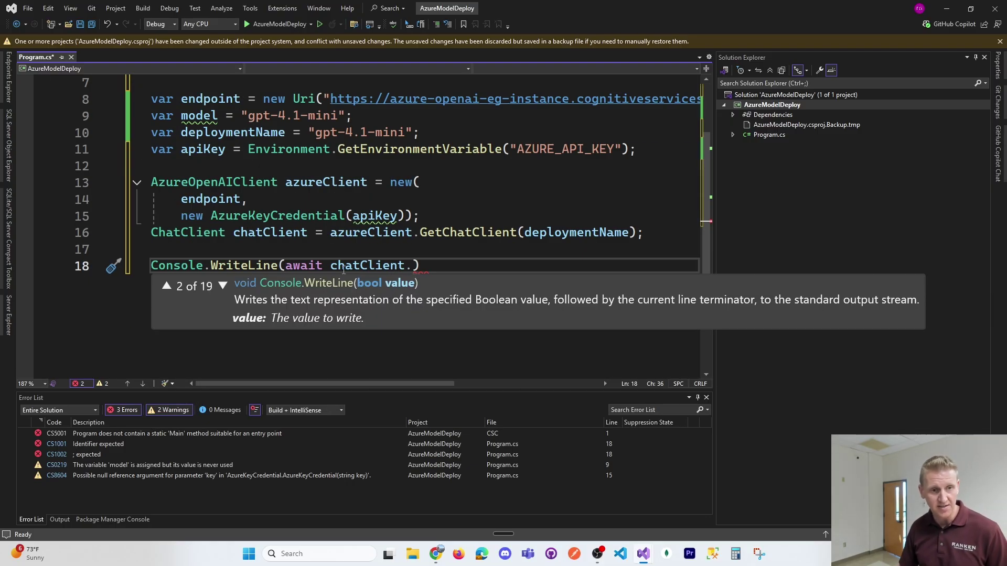
{"action": "key", "text": "Escape"}
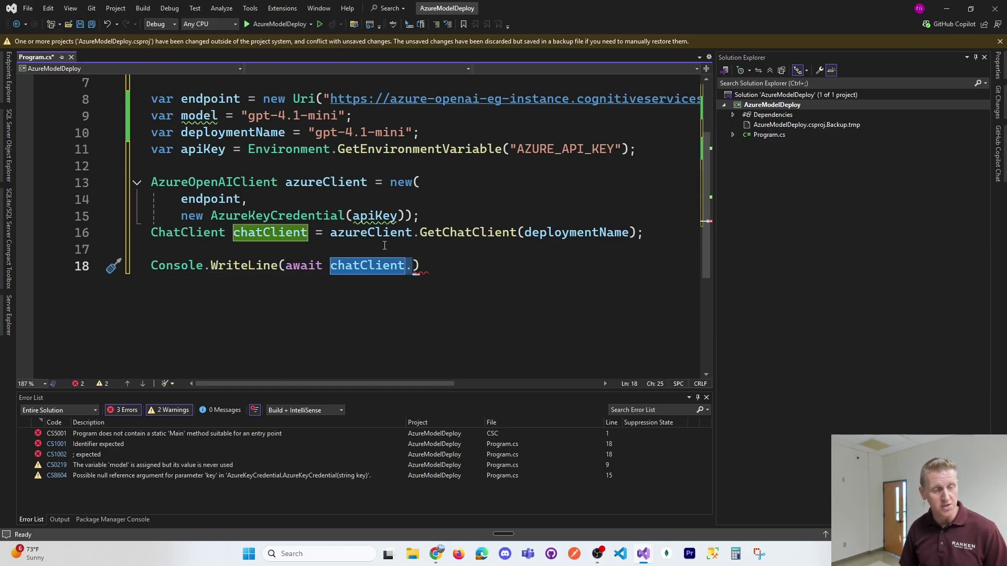
{"action": "key", "text": "Home"}
{"action": "type", "text": "//"}
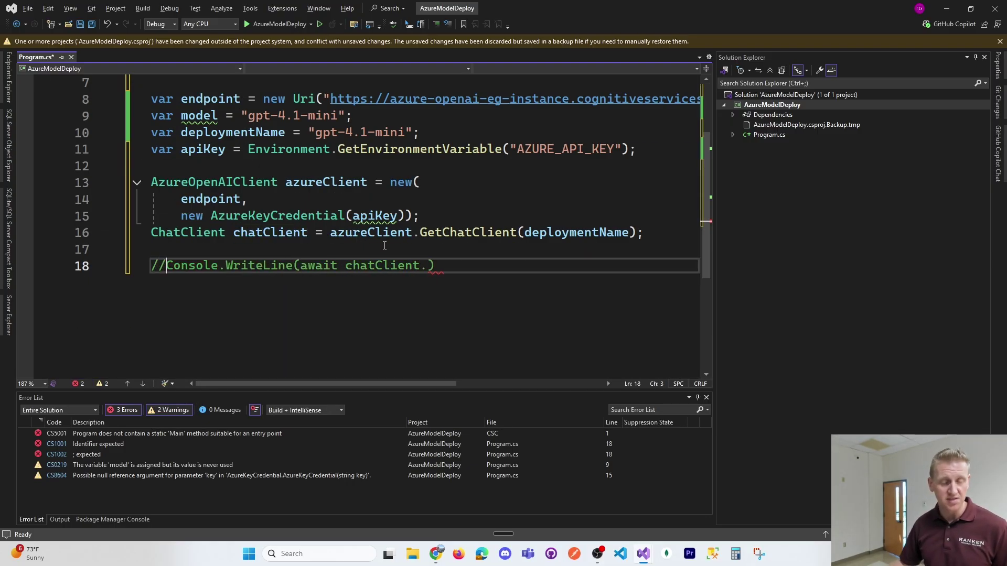
Switch to Azure AI Foundry in Chrome and review the gpt-4.1-mini deployment's API key authentication and dependency instructions.
{"action": "mouse_move", "coordinate": [436, 554]}
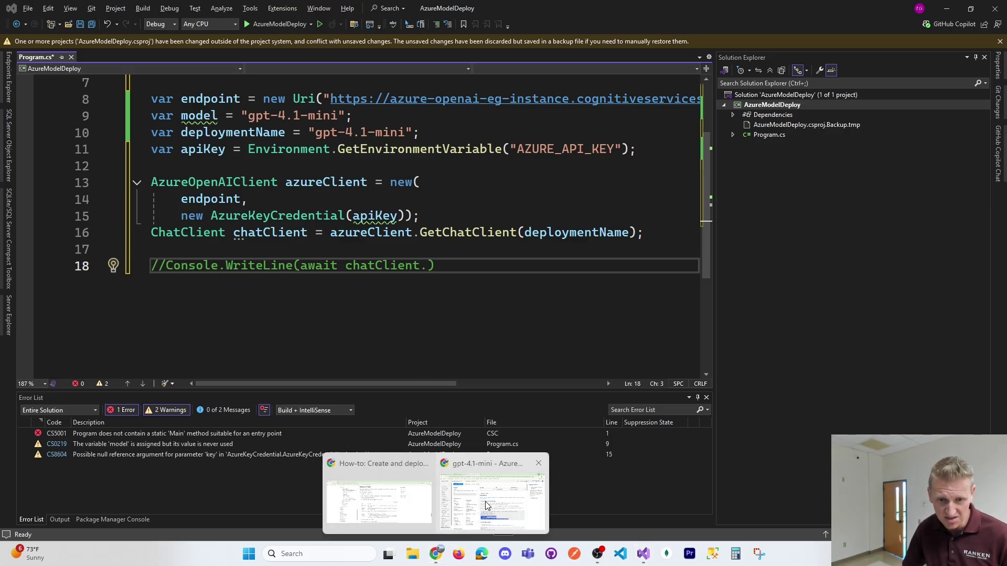
{"action": "left_click", "coordinate": [486, 505]}
{"action": "left_click_drag", "start_coordinate": [414, 410], "coordinate": [513, 436]}
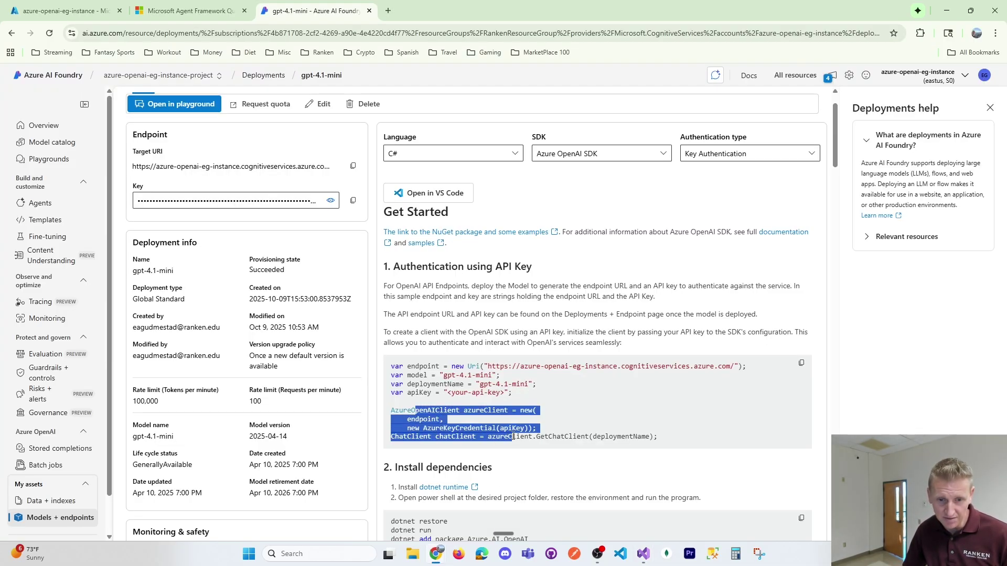
{"action": "scroll", "coordinate": [523, 432], "scroll_direction": "down", "scroll_amount": 3}
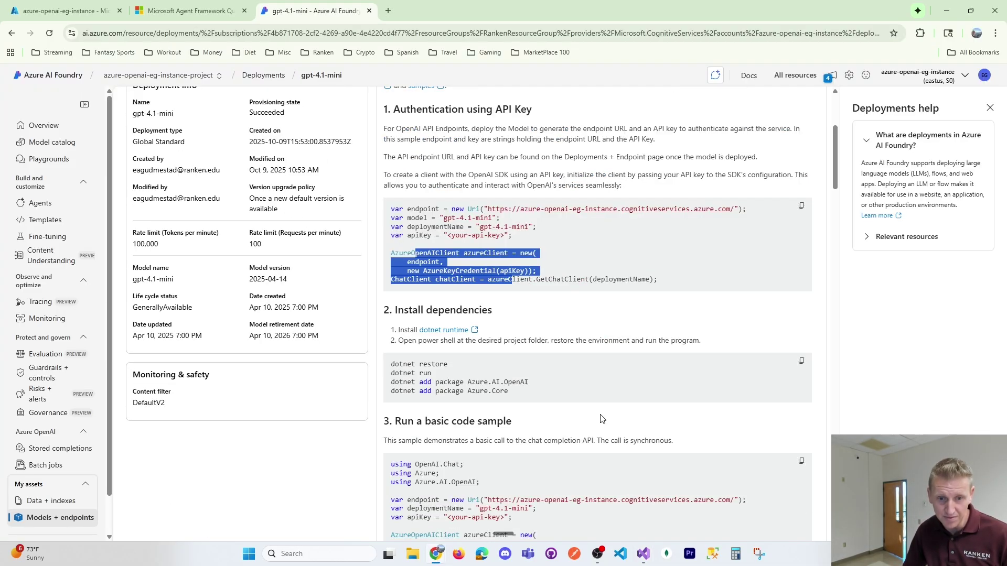
{"action": "left_click", "coordinate": [511, 397]}
{"action": "left_click_drag", "start_coordinate": [511, 396], "coordinate": [412, 366]}
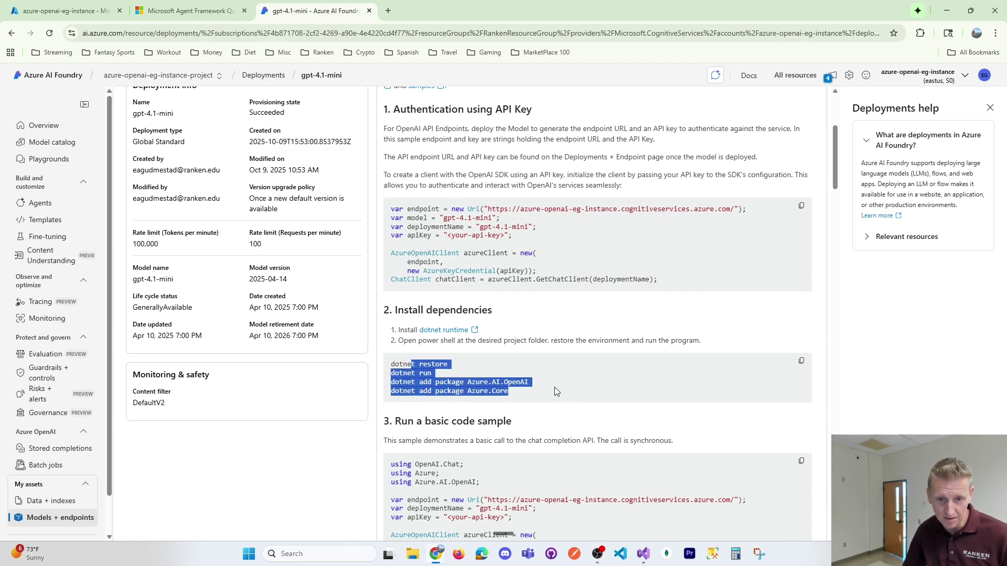
{"action": "scroll", "coordinate": [555, 391], "scroll_direction": "down", "scroll_amount": 3}
{"action": "left_click", "coordinate": [574, 390]}
{"action": "scroll", "coordinate": [598, 393], "scroll_direction": "down", "scroll_amount": 2}
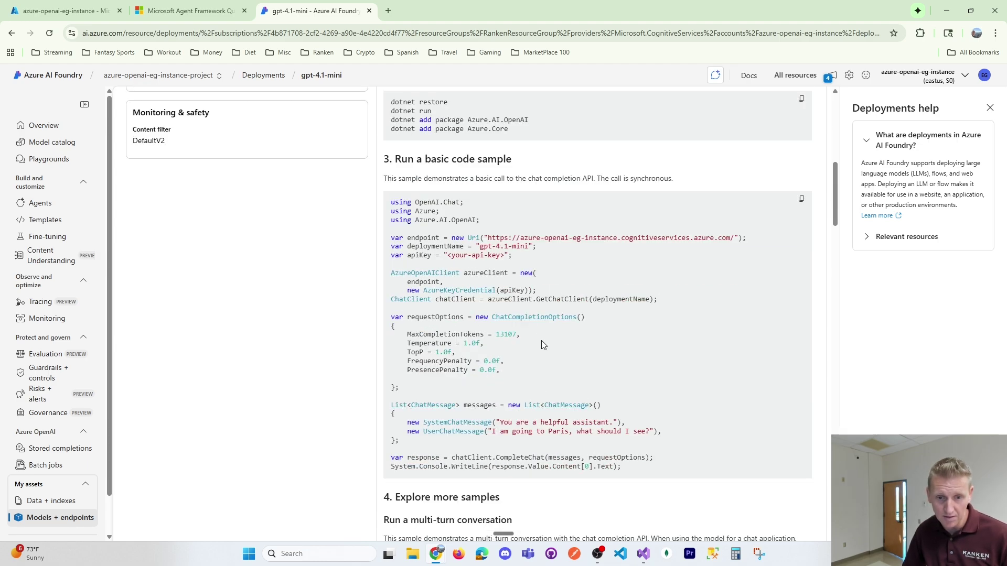
Examine the basic code sample's request options, chat messages and CompleteChat call on the gpt-4.1-mini deployment page.
{"action": "scroll", "coordinate": [484, 344], "scroll_direction": "down", "scroll_amount": 1}
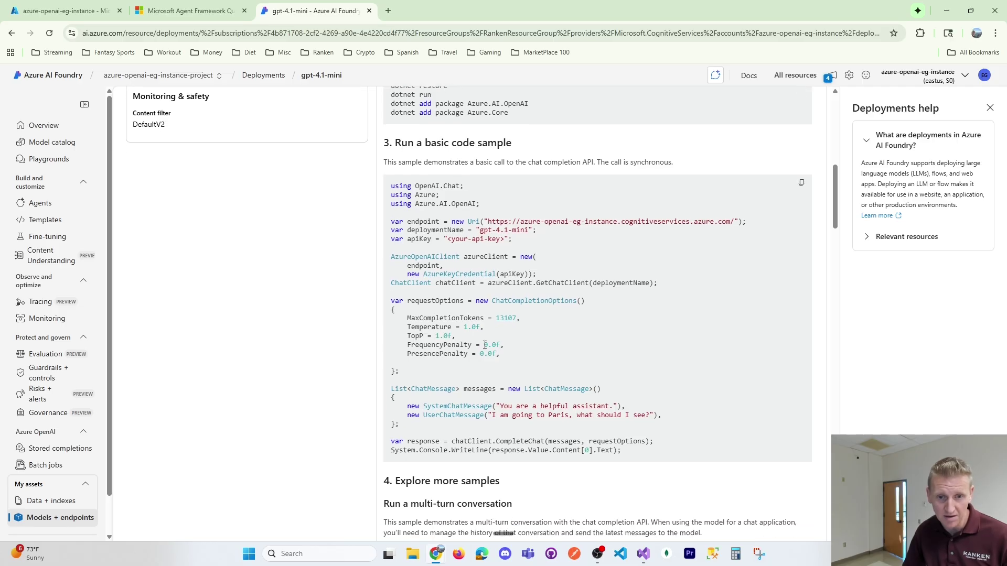
{"action": "double_click", "coordinate": [443, 302]}
{"action": "double_click", "coordinate": [423, 265]}
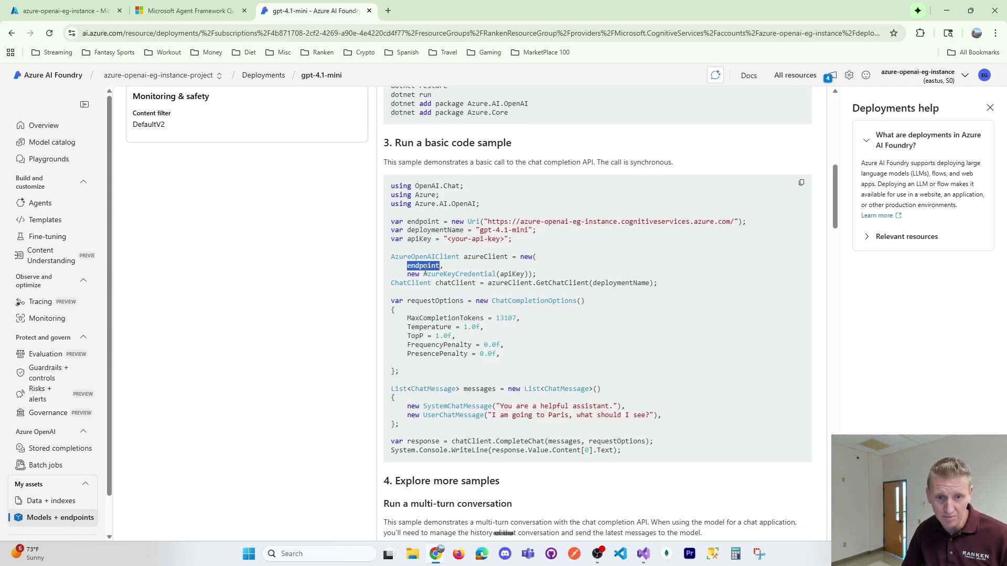
{"action": "double_click", "coordinate": [435, 301]}
{"action": "left_click_drag", "start_coordinate": [444, 374], "coordinate": [407, 316]}
{"action": "double_click", "coordinate": [479, 389]}
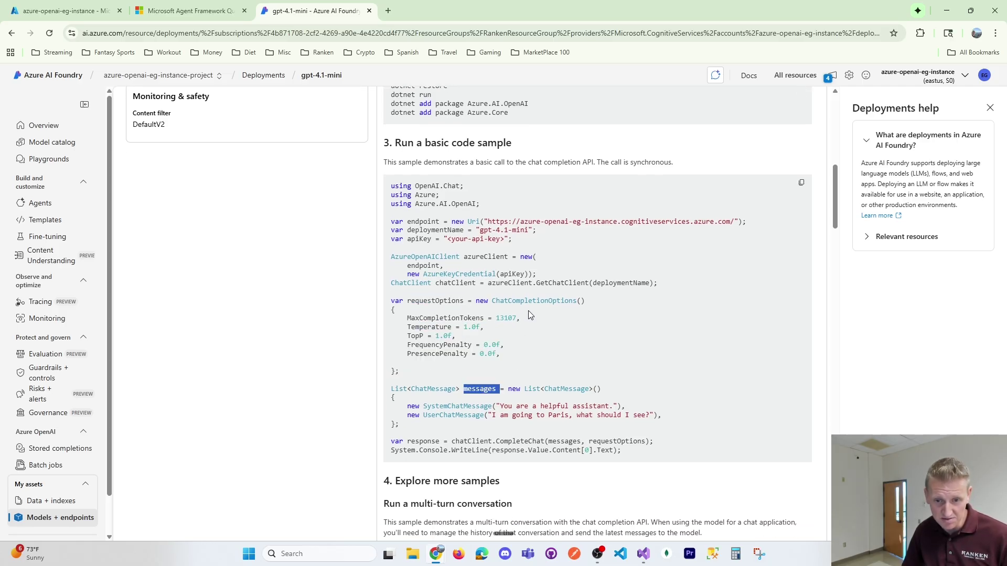
{"action": "middle_click", "coordinate": [530, 318]}
{"action": "left_click_drag", "start_coordinate": [516, 387], "coordinate": [584, 395]}
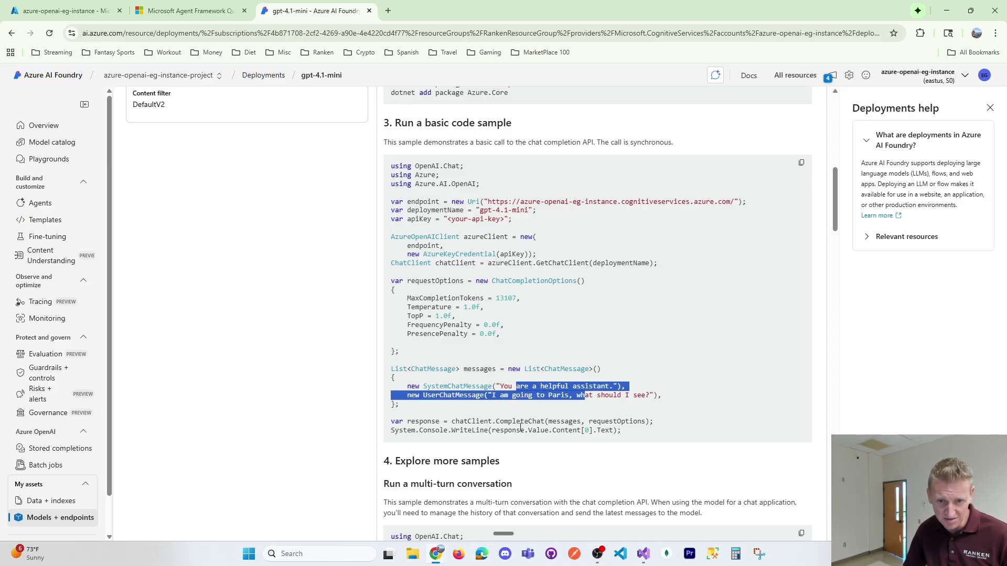
{"action": "double_click", "coordinate": [474, 423]}
{"action": "double_click", "coordinate": [501, 422]}
{"action": "double_click", "coordinate": [471, 422]}
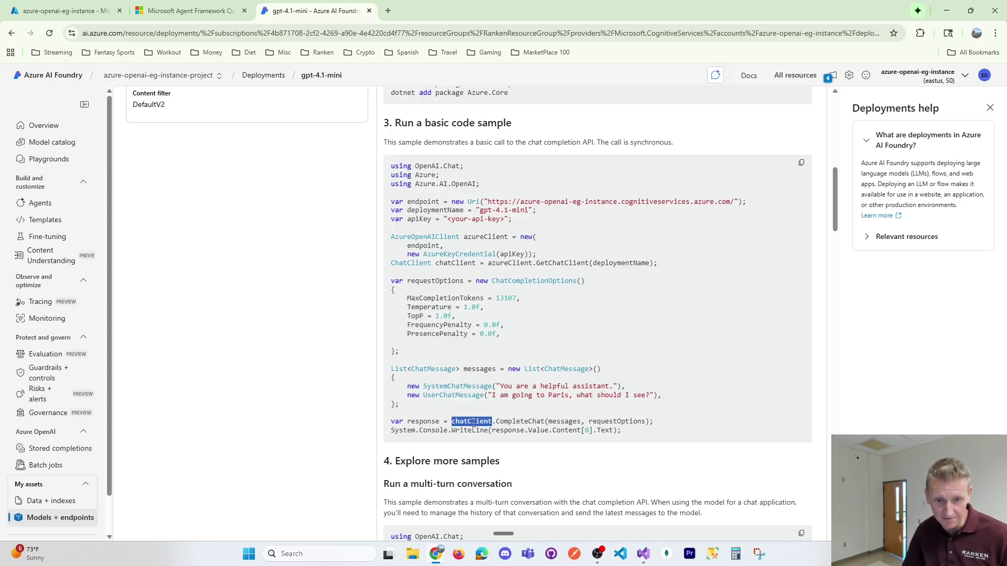
{"action": "left_click", "coordinate": [472, 422]}
{"action": "double_click", "coordinate": [471, 422]}
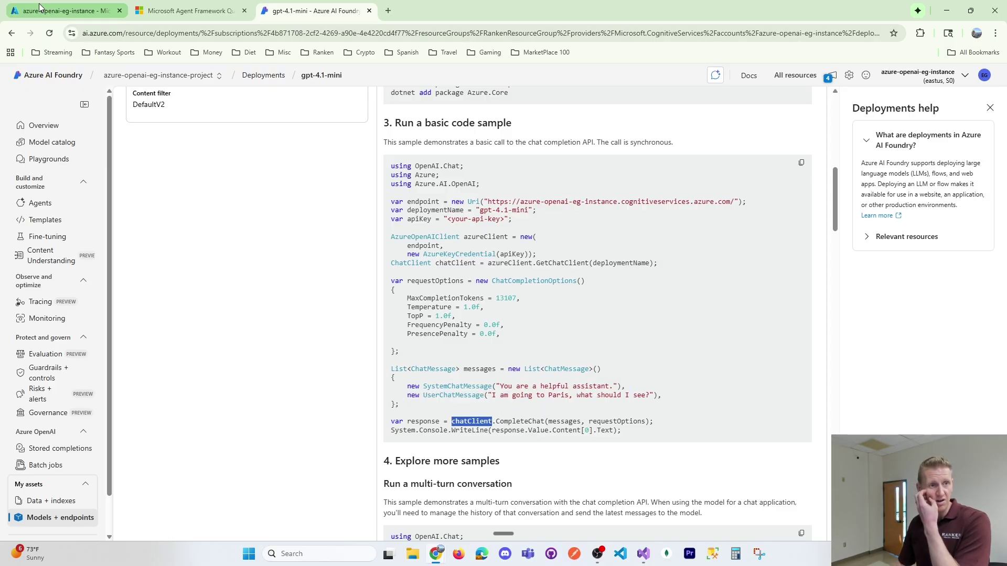
Compare the AIAgent sample in the Microsoft Agent Framework quick start with the azureClient code in Visual Studio.
{"action": "left_click", "coordinate": [166, 12]}
{"action": "scroll", "coordinate": [340, 298], "scroll_direction": "down", "scroll_amount": 1}
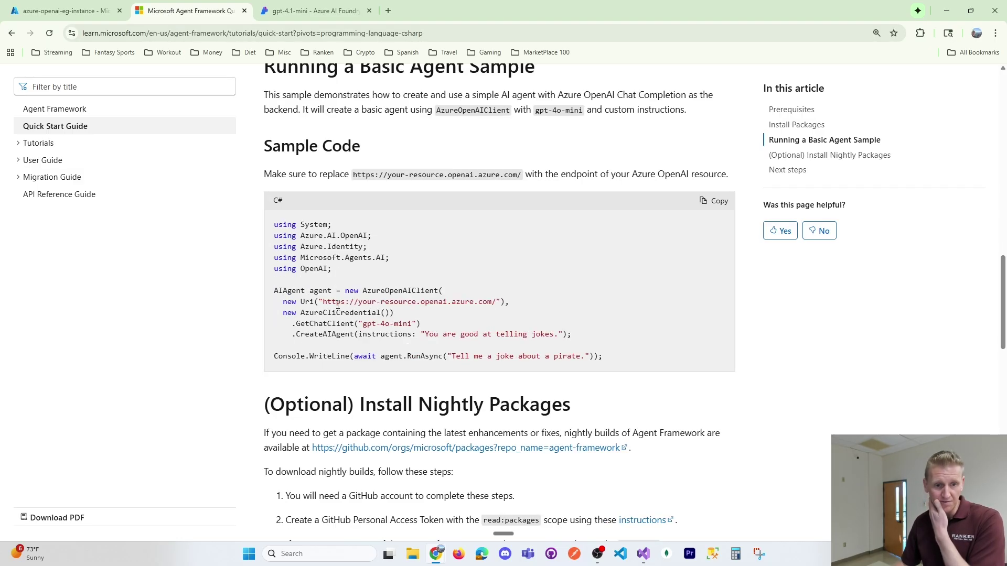
{"action": "left_click_drag", "start_coordinate": [274, 290], "coordinate": [408, 310]}
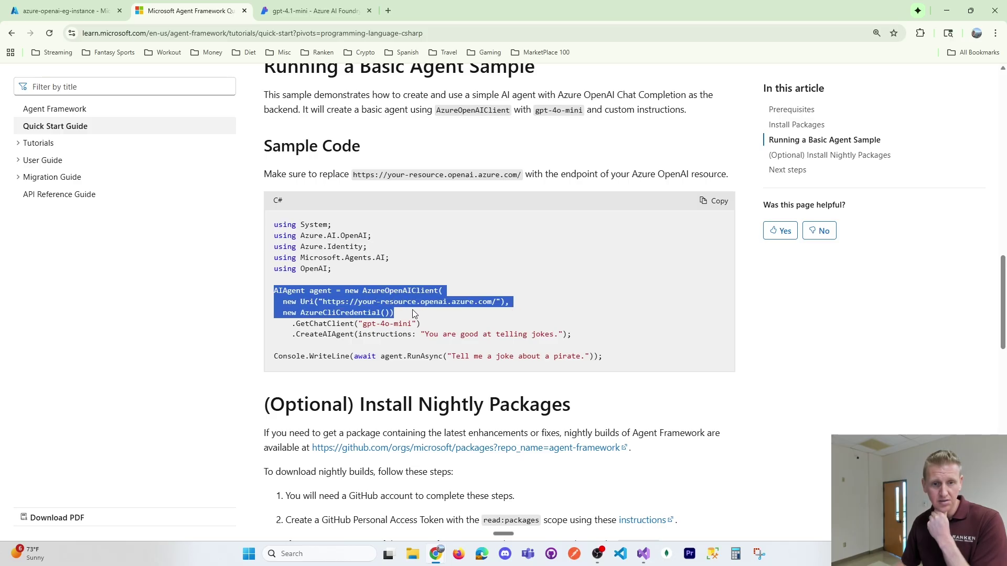
{"action": "left_click_drag", "start_coordinate": [417, 310], "coordinate": [581, 352]}
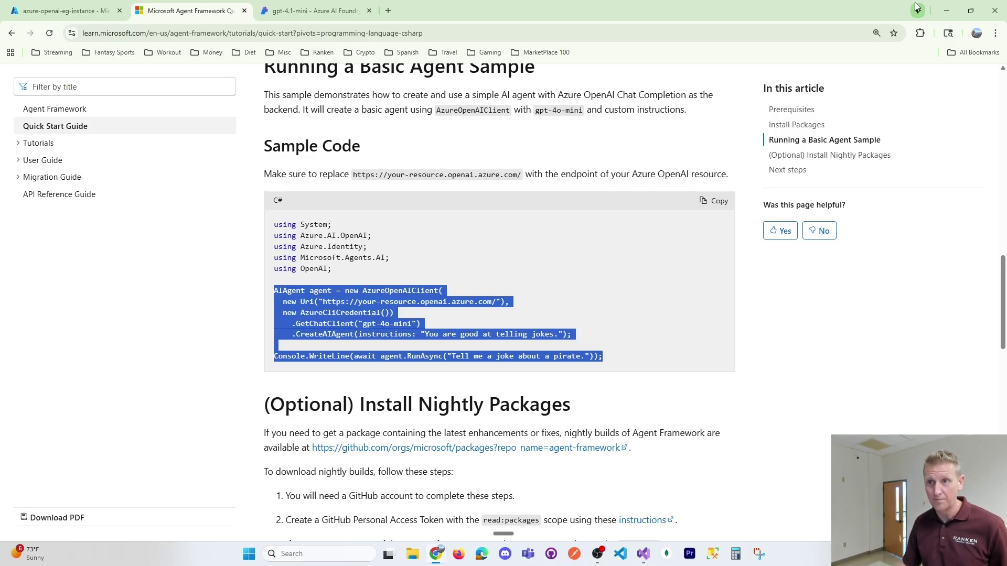
{"action": "key", "text": "alt+Tab"}
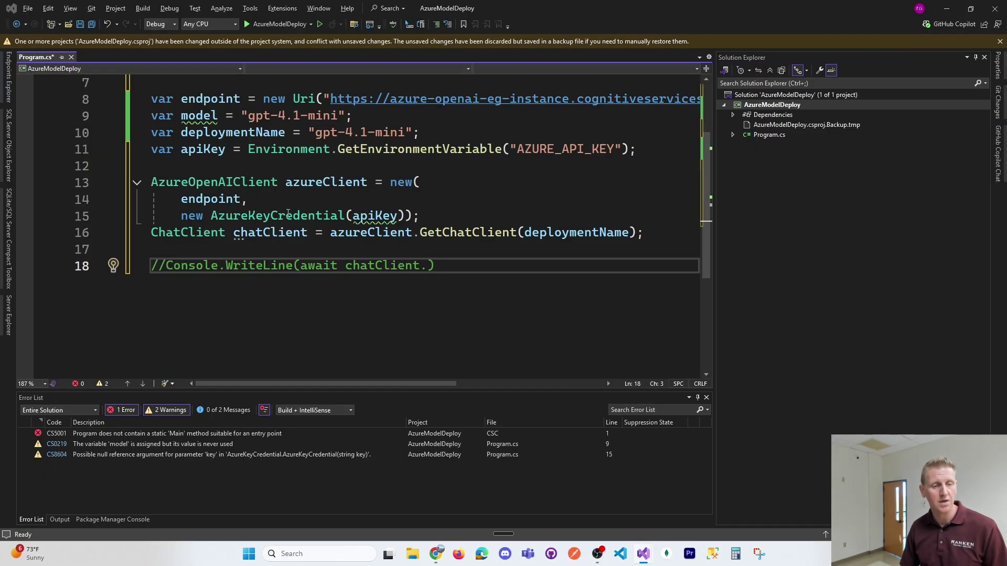
{"action": "left_click", "coordinate": [309, 182]}
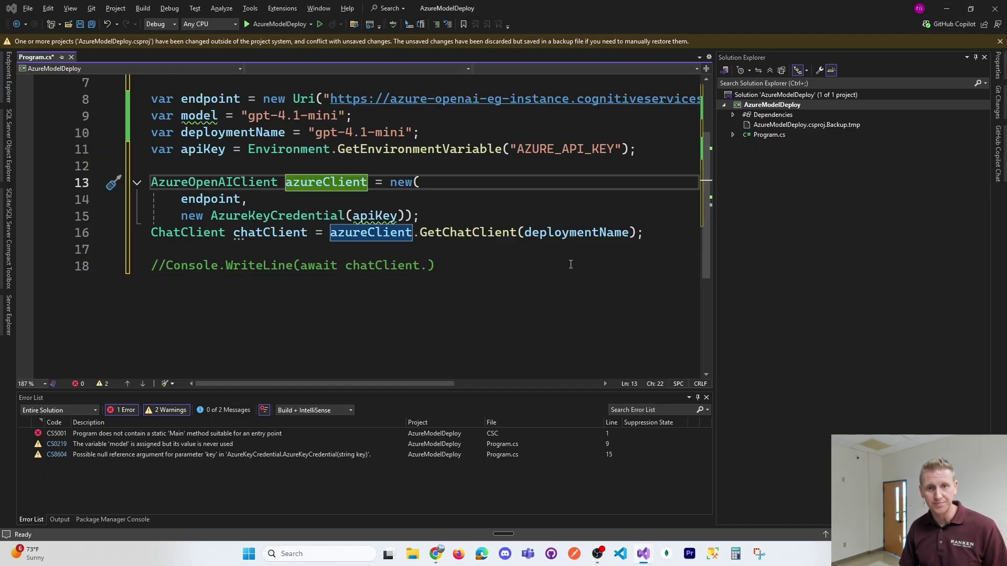
Copy the basic sample's code from requestOptions through System.Console.WriteLine in Azure AI Foundry and return to Program.cs in Visual Studio.
{"action": "mouse_move", "coordinate": [435, 554]}
{"action": "left_click", "coordinate": [473, 505]}
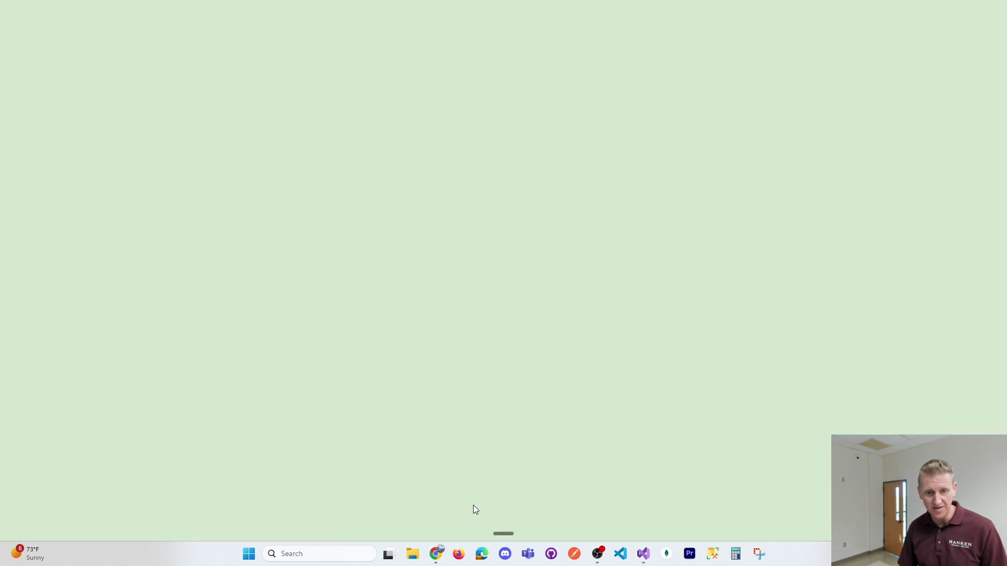
{"action": "left_click", "coordinate": [333, 9]}
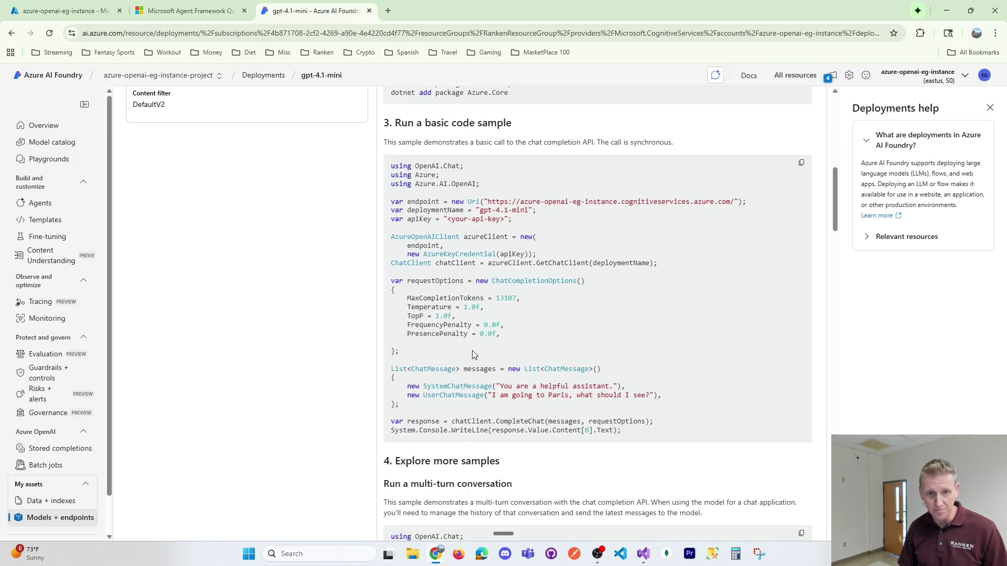
{"action": "left_click_drag", "start_coordinate": [447, 266], "coordinate": [391, 228]}
{"action": "left_click", "coordinate": [400, 281]}
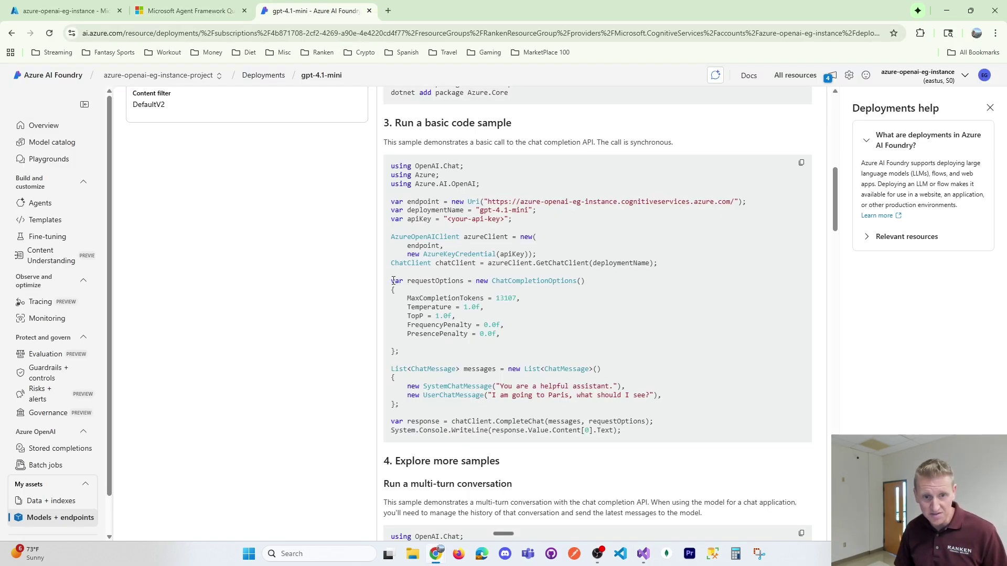
{"action": "left_click_drag", "start_coordinate": [393, 281], "coordinate": [636, 437]}
{"action": "key", "text": "ctrl+c"}
{"action": "left_click", "coordinate": [418, 296]}
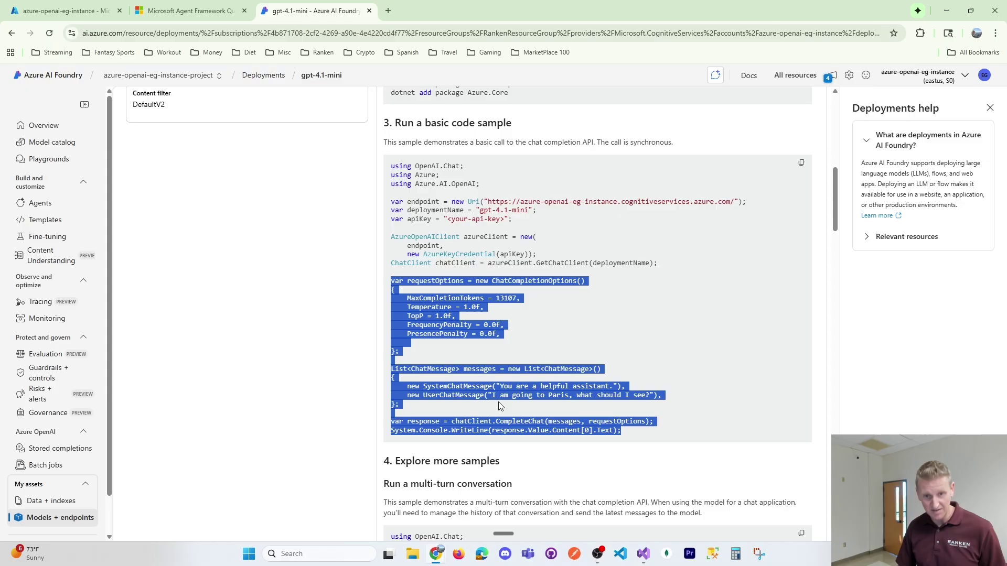
{"action": "scroll", "coordinate": [498, 371], "scroll_direction": "down", "scroll_amount": 3}
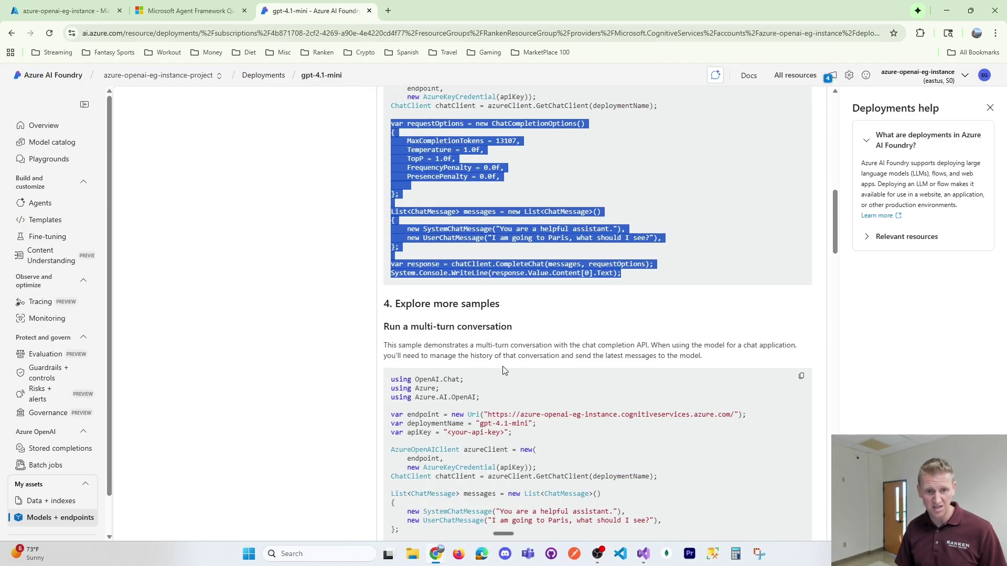
{"action": "scroll", "coordinate": [503, 371], "scroll_direction": "up", "scroll_amount": 2}
{"action": "key", "text": "alt+Tab"}
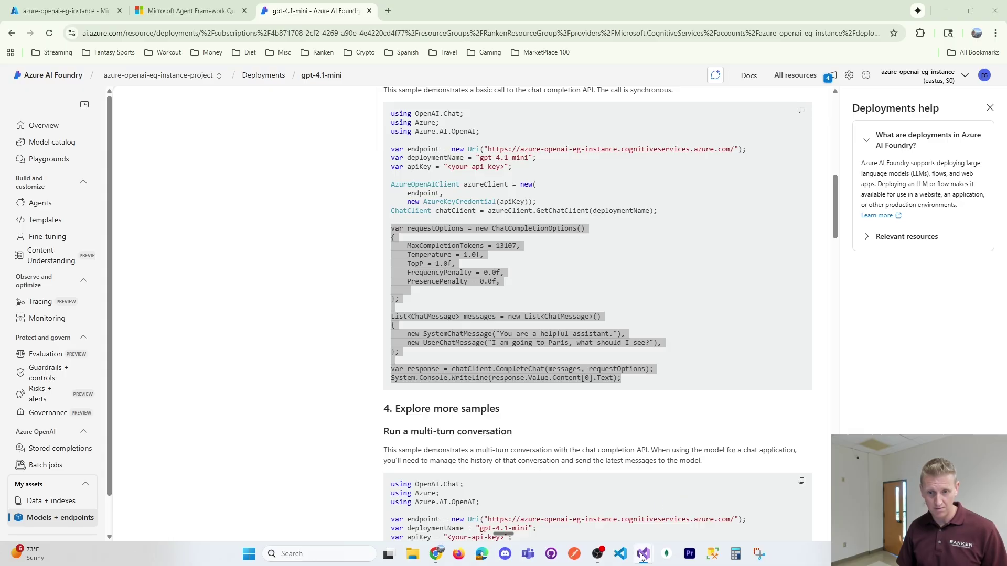
{"action": "left_click", "coordinate": [527, 480]}
{"action": "mouse_move", "coordinate": [643, 554]}
{"action": "left_click", "coordinate": [571, 493]}
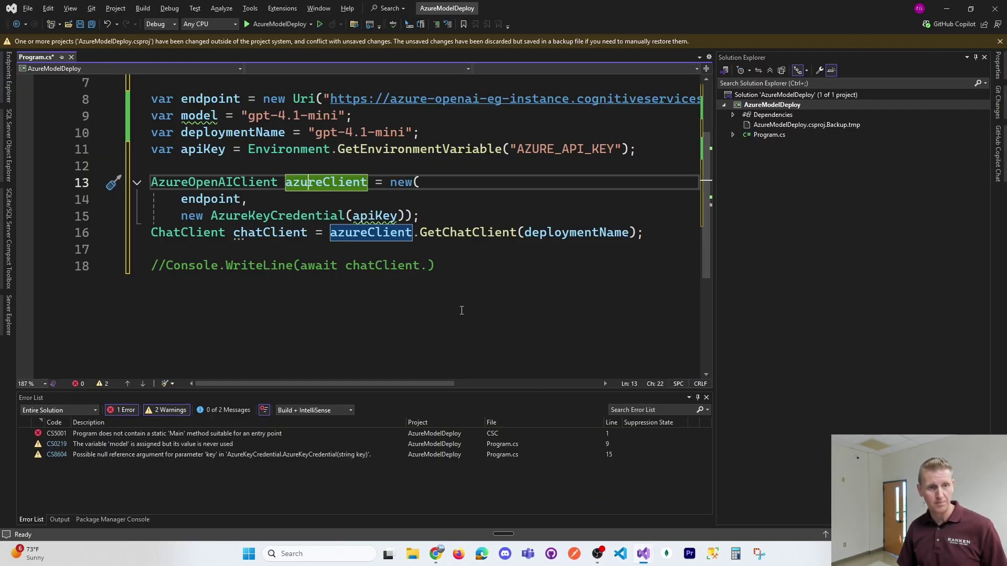
Replace the commented Console.WriteLine line with the copied request options, messages and CompleteChat code, and save Program.cs.
{"action": "left_click_drag", "start_coordinate": [369, 264], "coordinate": [151, 249]}
{"action": "key", "text": "ctrl+v"}
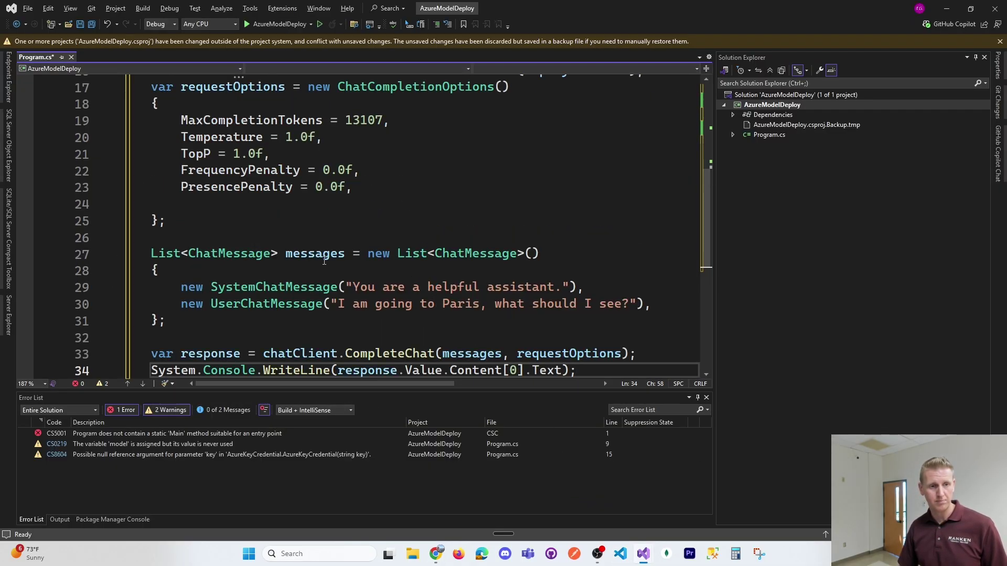
{"action": "left_click", "coordinate": [385, 303]}
{"action": "mouse_move", "coordinate": [288, 272]}
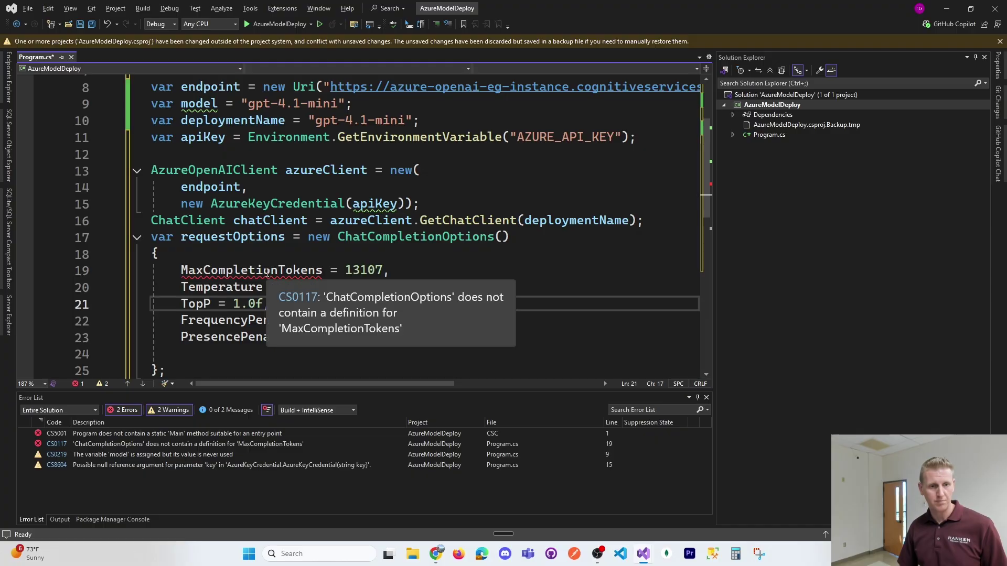
{"action": "left_click_drag", "start_coordinate": [389, 270], "coordinate": [174, 270]}
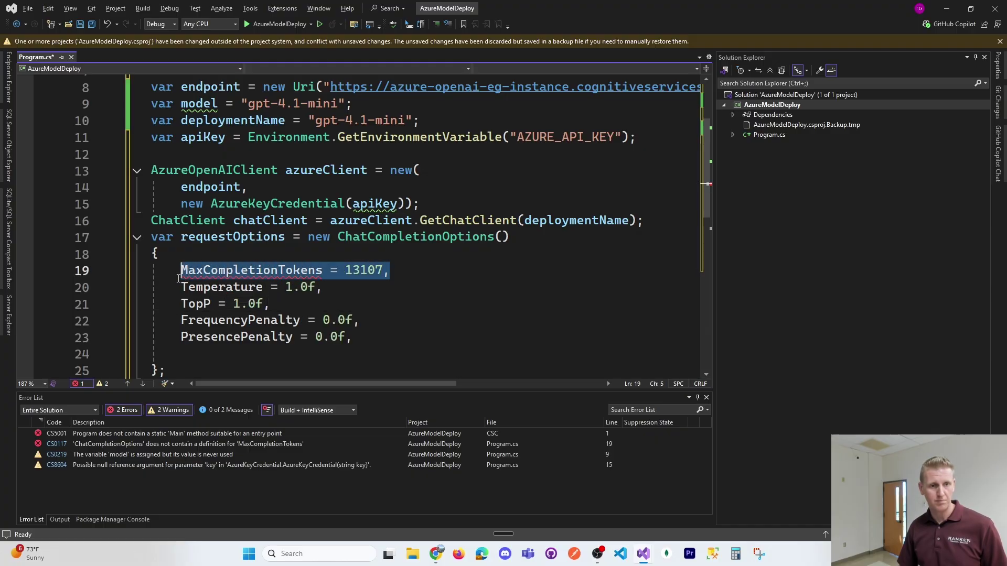
{"action": "key", "text": "ctrl+s"}
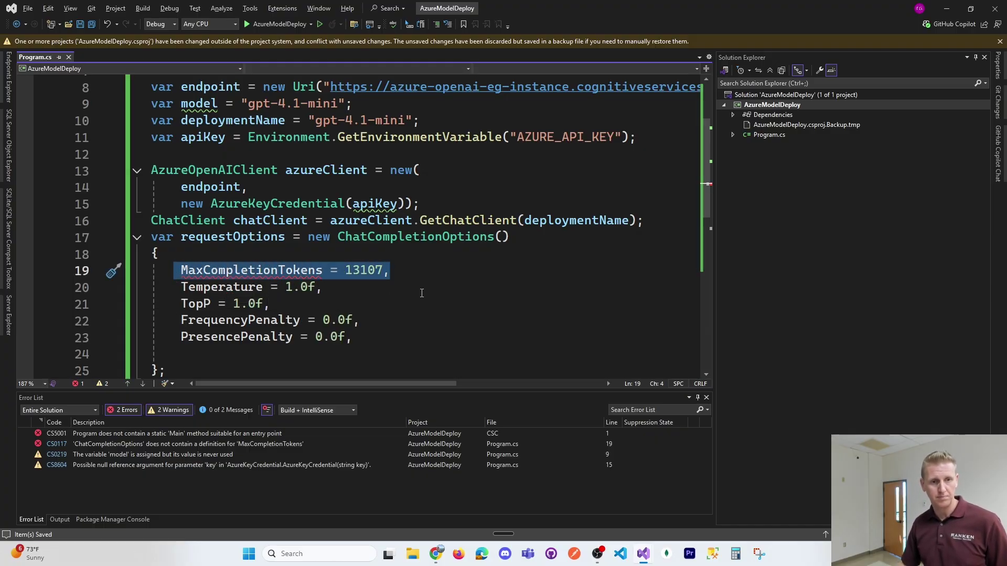
{"action": "left_click", "coordinate": [420, 265]}
Compare the using directives in Azure AI Foundry's basic sample with those in Program.cs in Visual Studio.
{"action": "key", "text": "alt+Tab"}
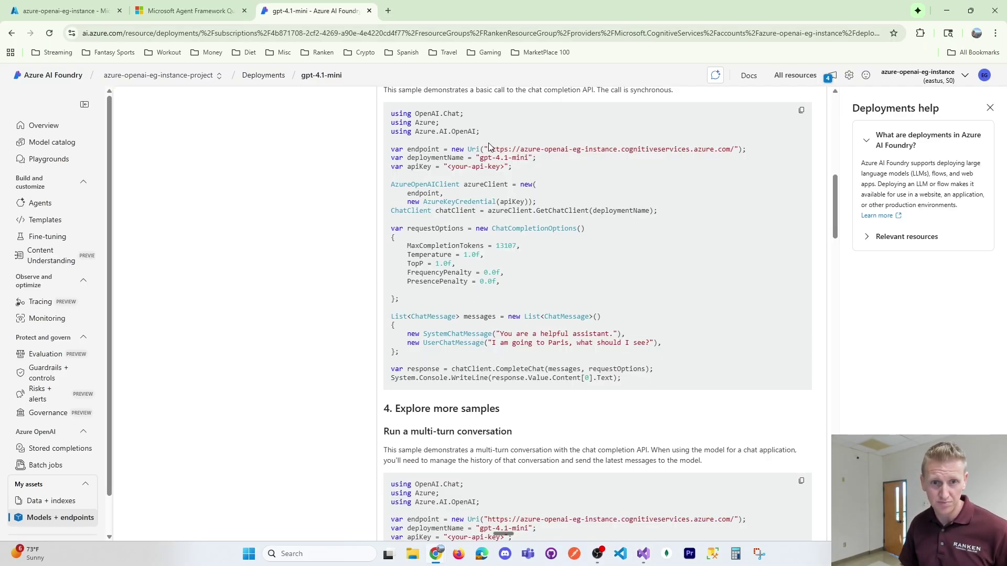
{"action": "key", "text": "alt+Tab"}
{"action": "scroll", "coordinate": [411, 223], "scroll_direction": "up", "scroll_amount": 2}
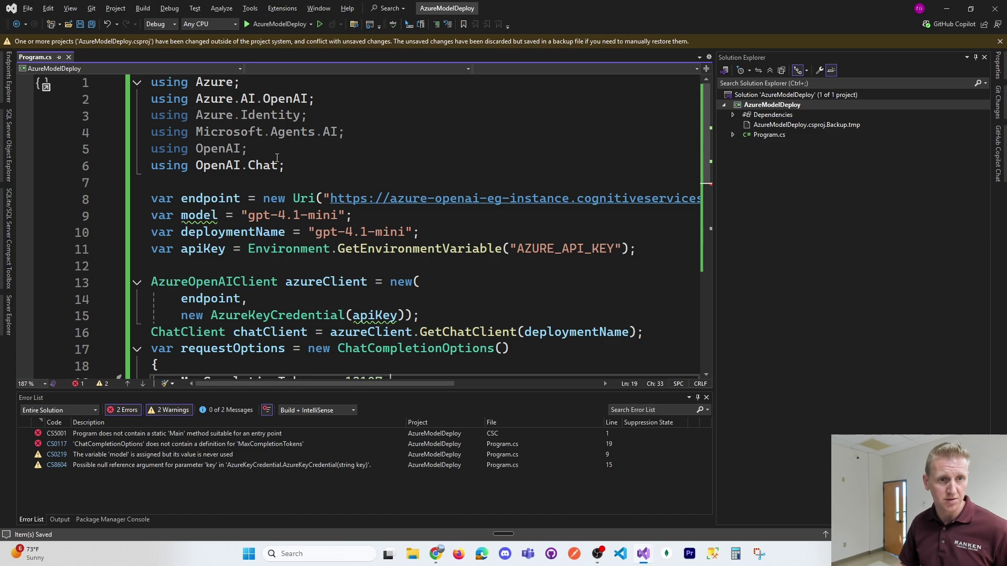
{"action": "key", "text": "alt+Tab"}
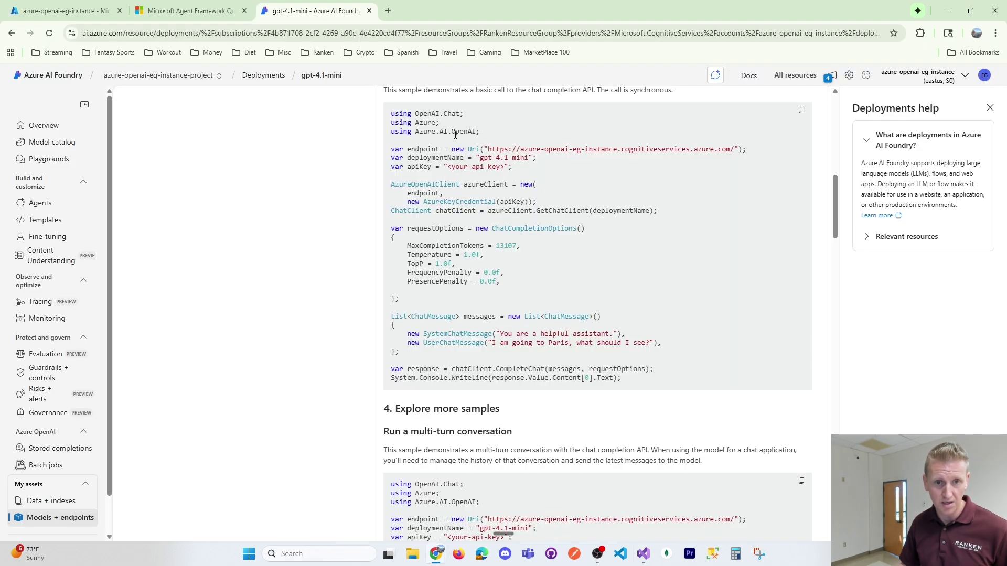
{"action": "key", "text": "alt+Tab"}
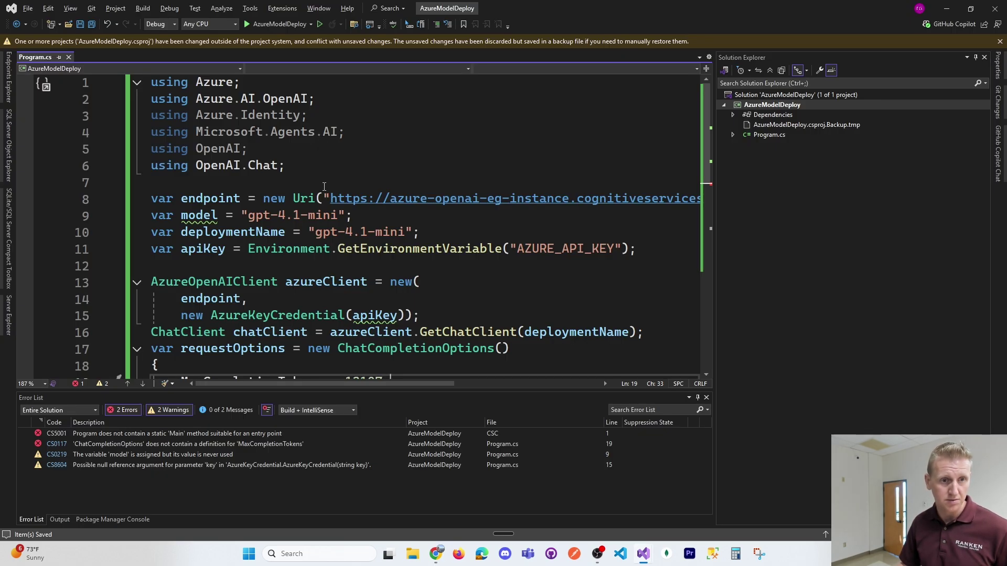
Delete the MaxCompletionTokens line from the ChatCompletionOptions initializer and save Program.cs.
{"action": "scroll", "coordinate": [324, 187], "scroll_direction": "down", "scroll_amount": 3}
{"action": "left_click_drag", "start_coordinate": [392, 232], "coordinate": [178, 237]}
{"action": "key", "text": "BackSpace"}
{"action": "key", "text": "BackSpace"}
{"action": "key", "text": "BackSpace"}
{"action": "key", "text": "BackSpace"}
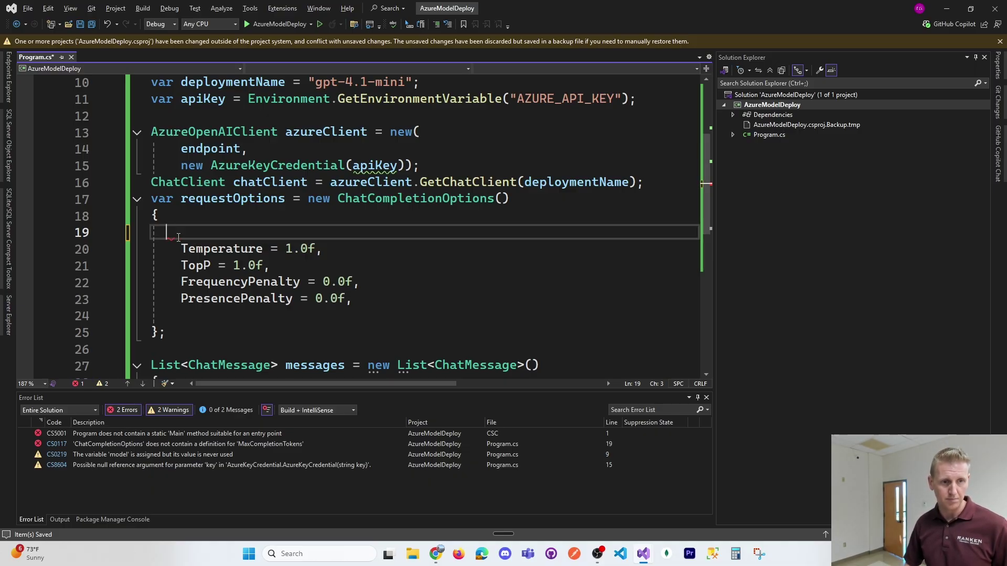
{"action": "key", "text": "BackSpace"}
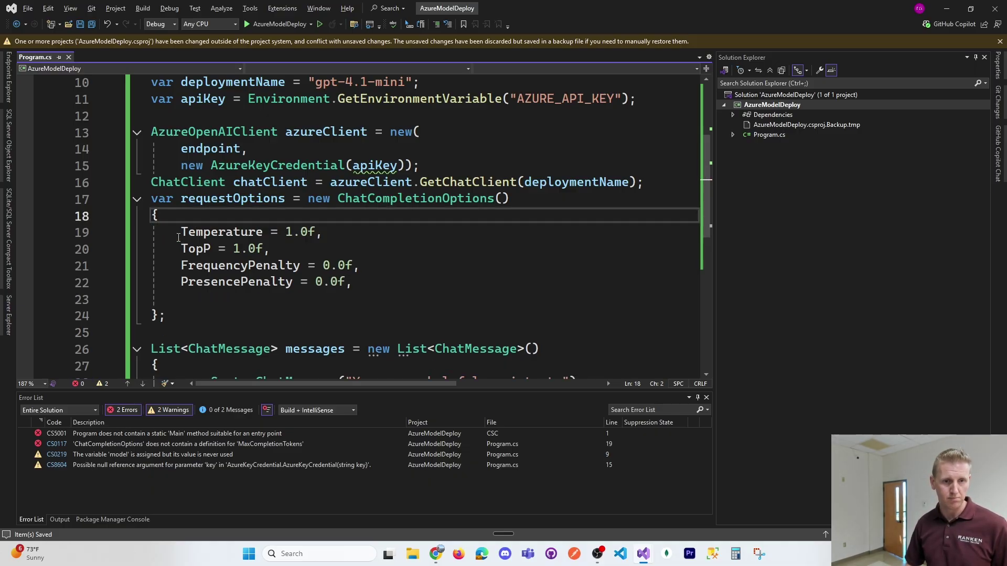
Build the AzureModelDeploy solution and check the build output.
{"action": "scroll", "coordinate": [185, 200], "scroll_direction": "down", "scroll_amount": 2}
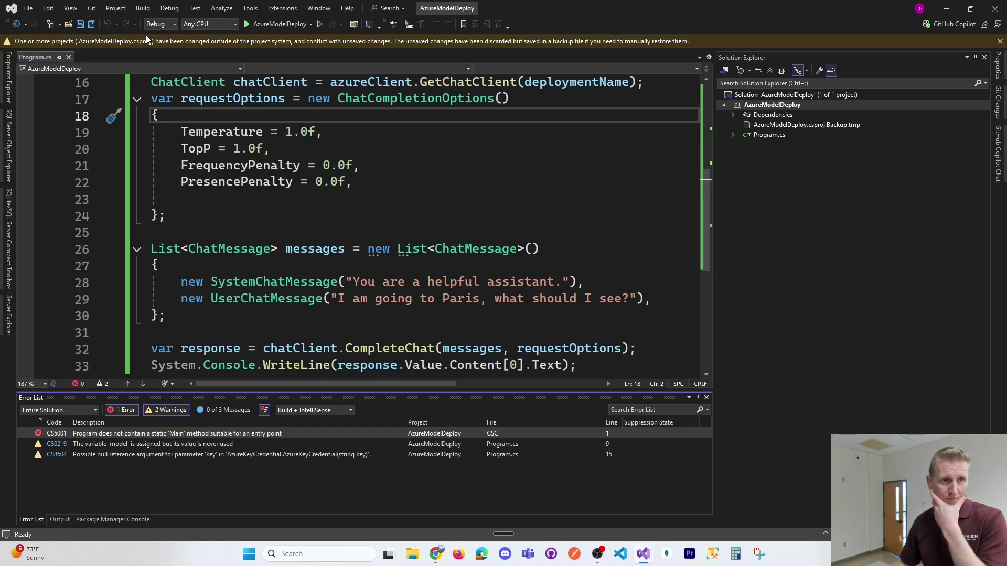
{"action": "left_click", "coordinate": [143, 8]}
{"action": "left_click", "coordinate": [164, 40]}
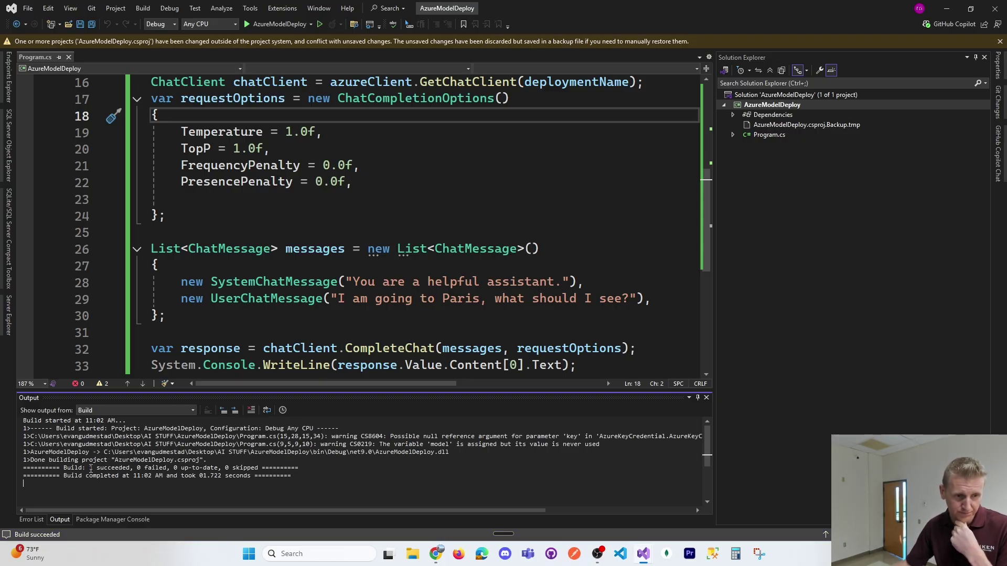
{"action": "left_click_drag", "start_coordinate": [90, 468], "coordinate": [23, 483]}
Run AzureModelDeploy without debugging, read the model's reply about Paris in the console and return to Program.cs.
{"action": "left_click", "coordinate": [320, 24]}
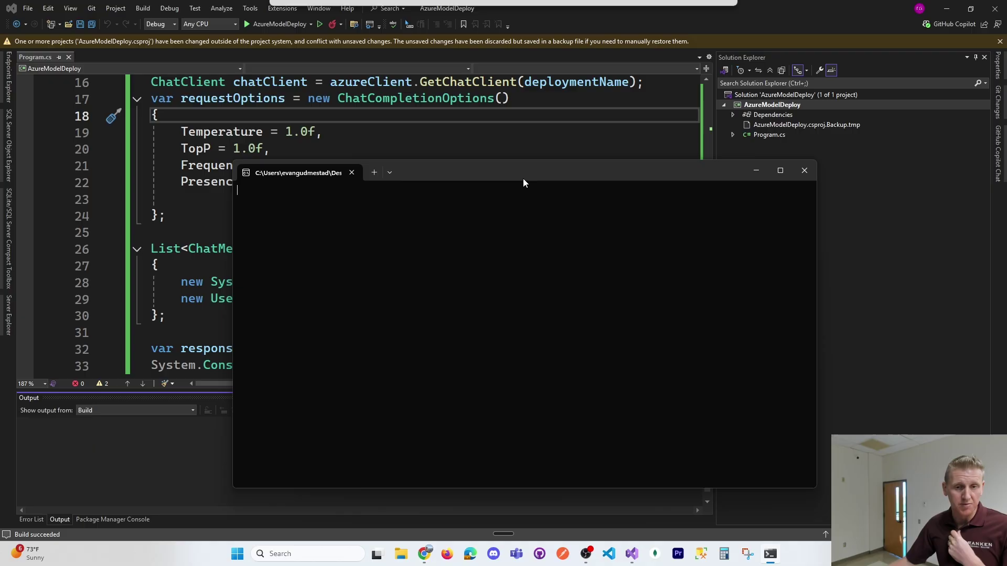
{"action": "left_click_drag", "start_coordinate": [523, 179], "coordinate": [432, 169]}
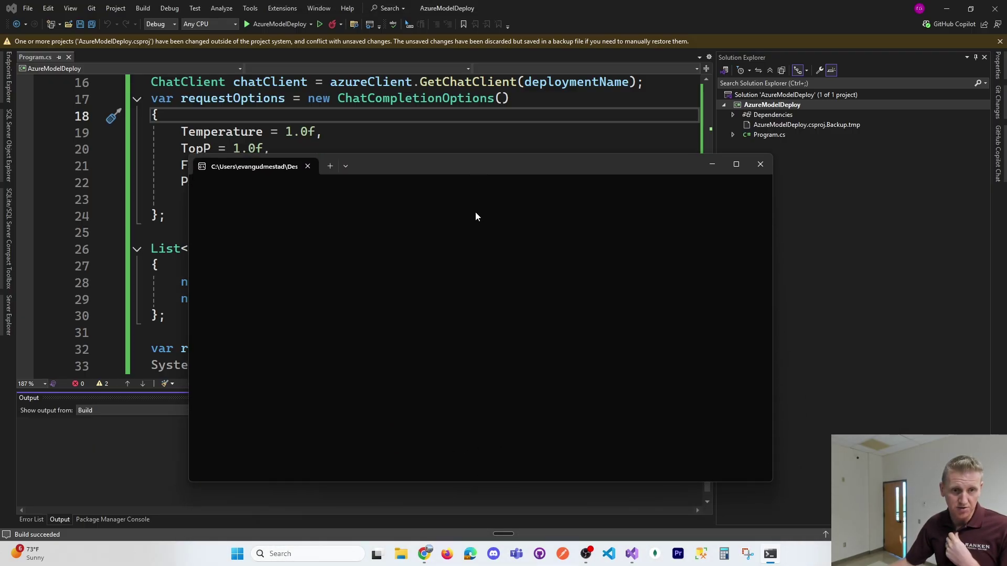
{"action": "left_click", "coordinate": [168, 229]}
{"action": "scroll", "coordinate": [236, 231], "scroll_direction": "down", "scroll_amount": 3}
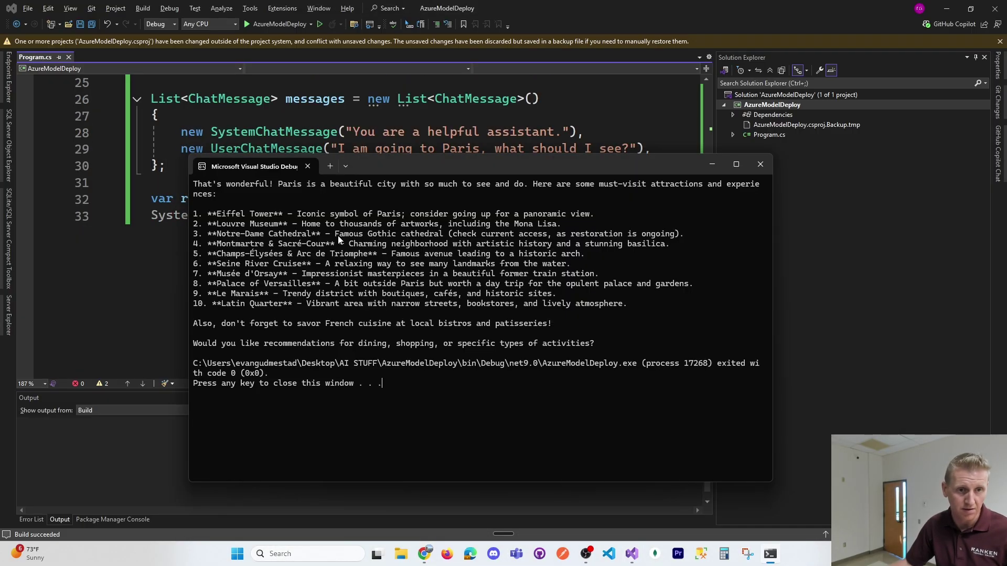
{"action": "left_click_drag", "start_coordinate": [253, 188], "coordinate": [414, 302]}
{"action": "left_click", "coordinate": [414, 296]}
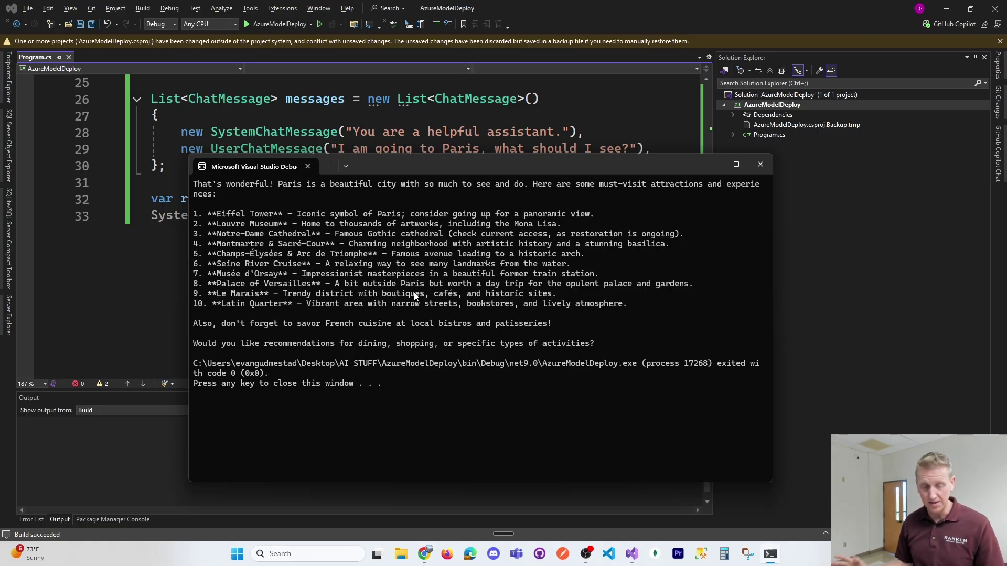
{"action": "key", "text": "Return"}
Examine the code flow in Program.cs from the AzureOpenAIClient setup to the chatClient.CompleteChat call.
{"action": "scroll", "coordinate": [423, 198], "scroll_direction": "up", "scroll_amount": 4}
{"action": "scroll", "coordinate": [423, 198], "scroll_direction": "up", "scroll_amount": 3}
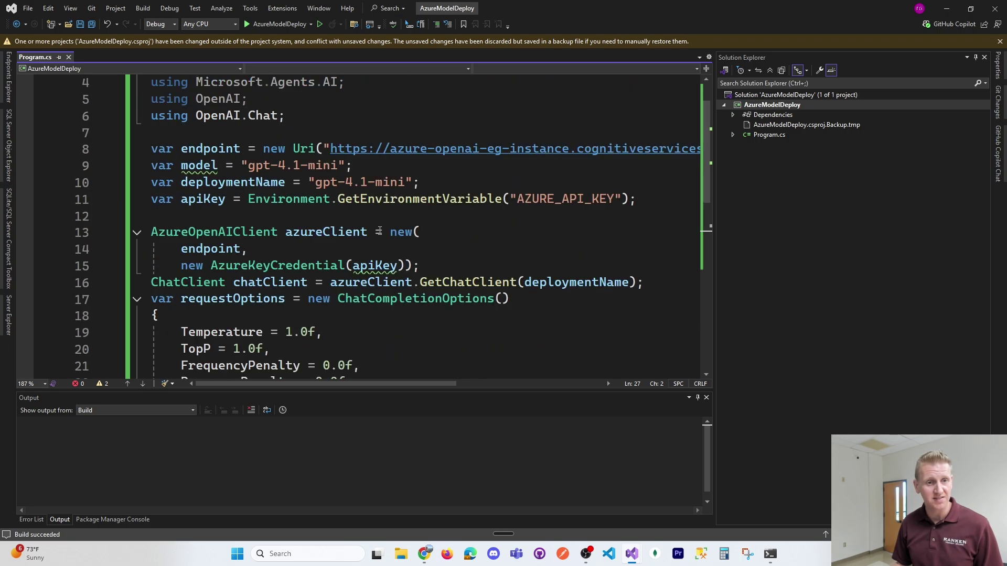
{"action": "double_click", "coordinate": [246, 231]}
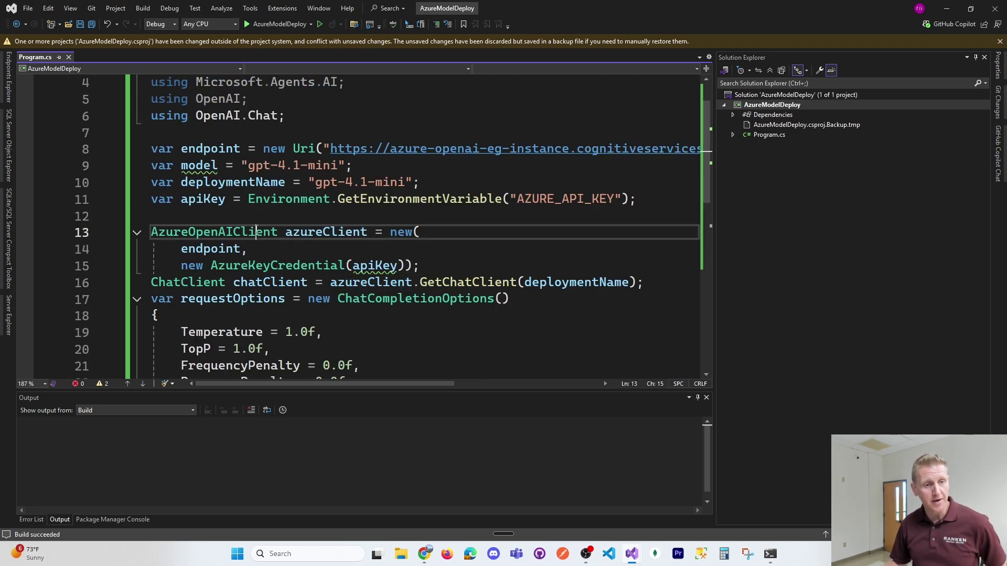
{"action": "left_click", "coordinate": [326, 236]}
{"action": "scroll", "coordinate": [378, 315], "scroll_direction": "down", "scroll_amount": 5}
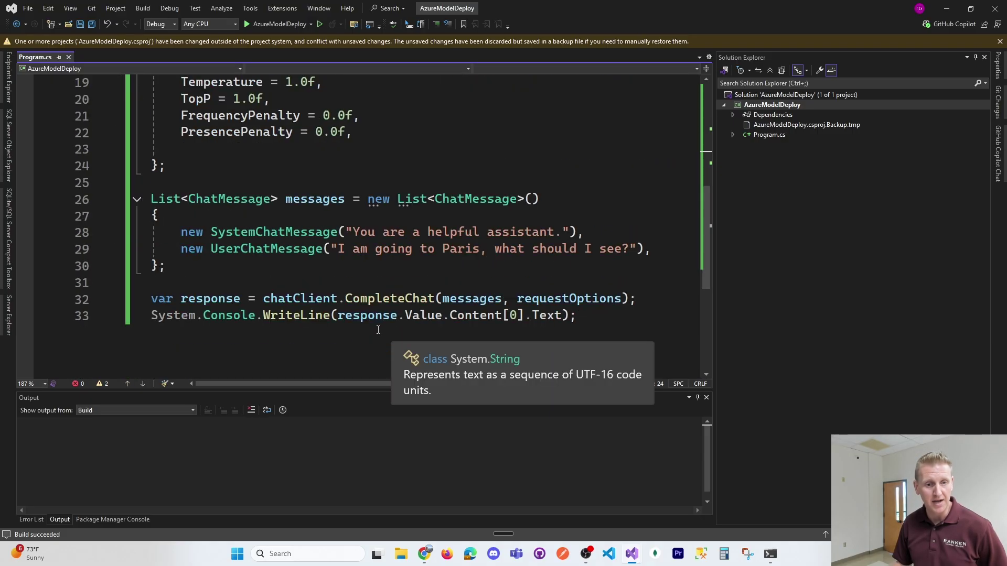
{"action": "left_click", "coordinate": [285, 299]}
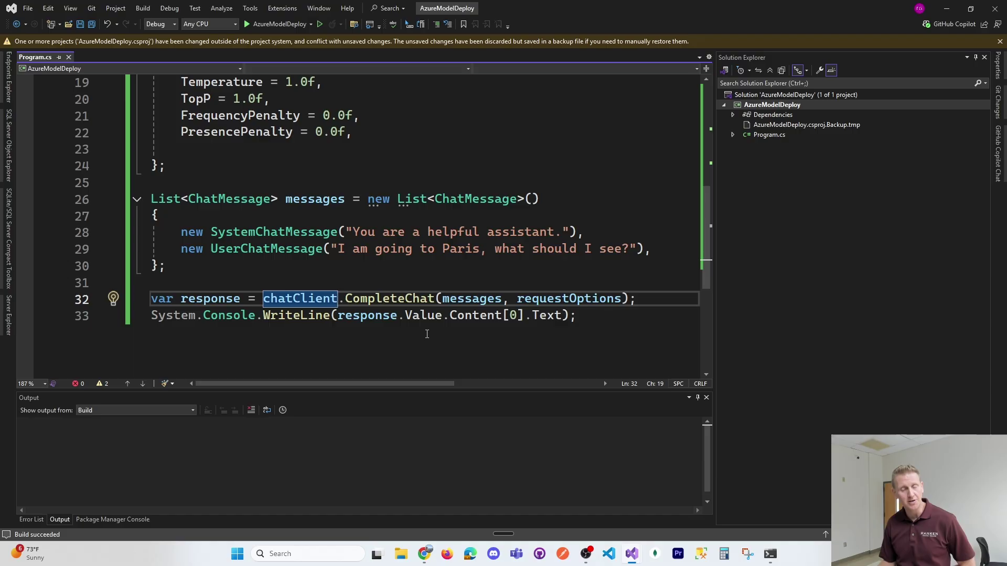
Review the messages list, the client setup and the endpoint, model, deploymentName and apiKey variables in Program.cs.
{"action": "left_click_drag", "start_coordinate": [169, 165], "coordinate": [434, 285]}
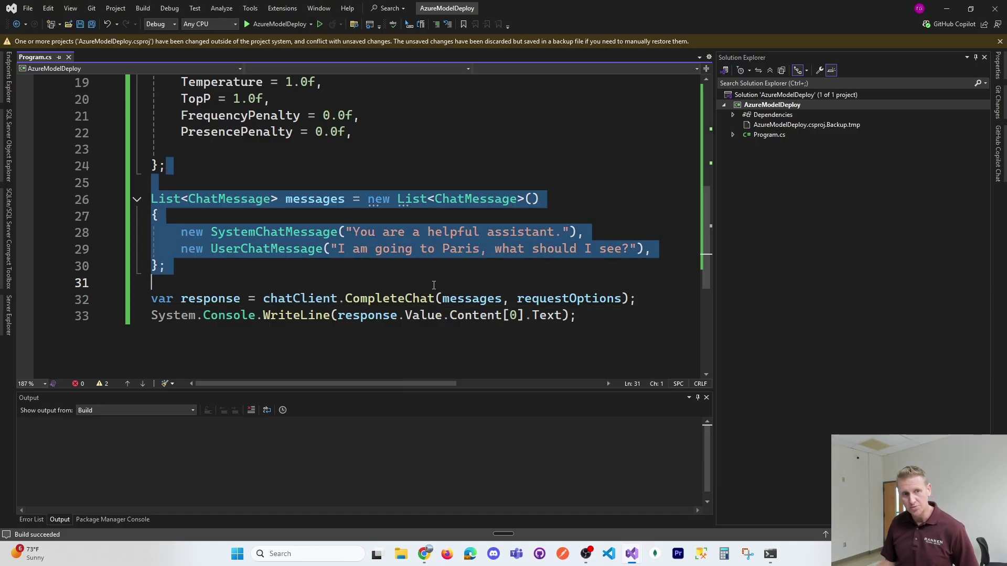
{"action": "scroll", "coordinate": [433, 285], "scroll_direction": "up", "scroll_amount": 4}
{"action": "left_click_drag", "start_coordinate": [210, 99], "coordinate": [351, 251]}
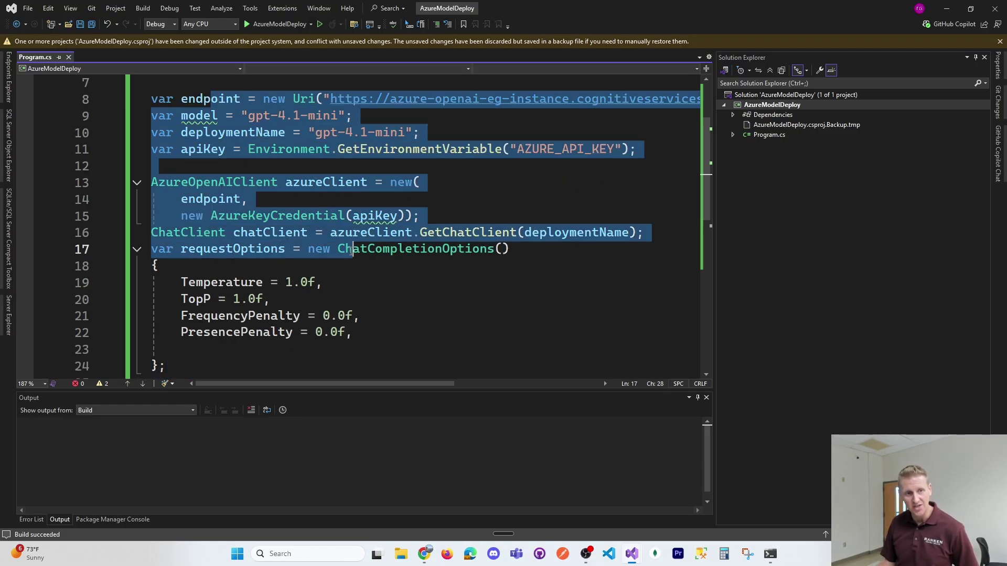
{"action": "left_click", "coordinate": [417, 300]}
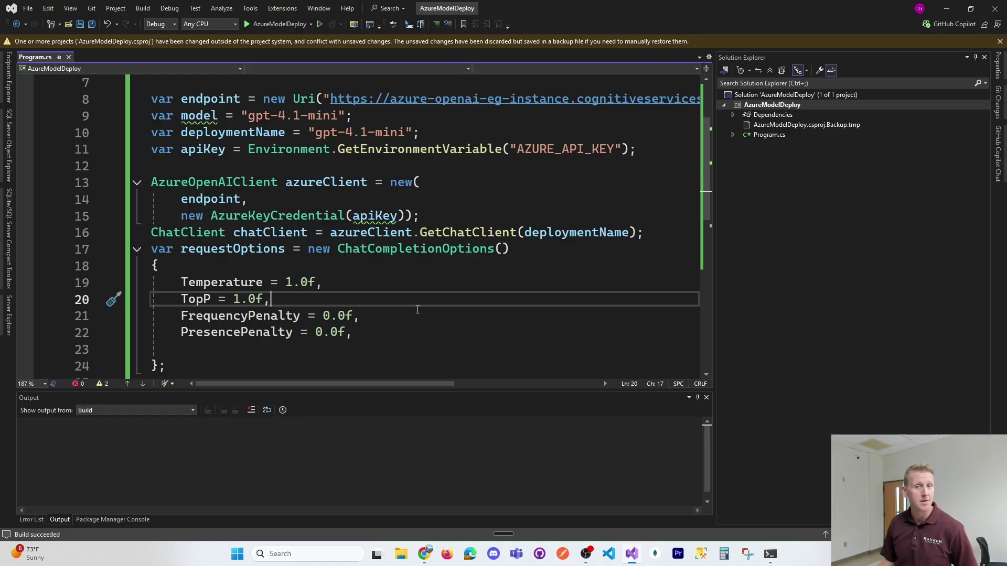
{"action": "scroll", "coordinate": [417, 309], "scroll_direction": "up", "scroll_amount": 2}
{"action": "left_click_drag", "start_coordinate": [152, 199], "coordinate": [366, 231]}
{"action": "left_click", "coordinate": [390, 248]}
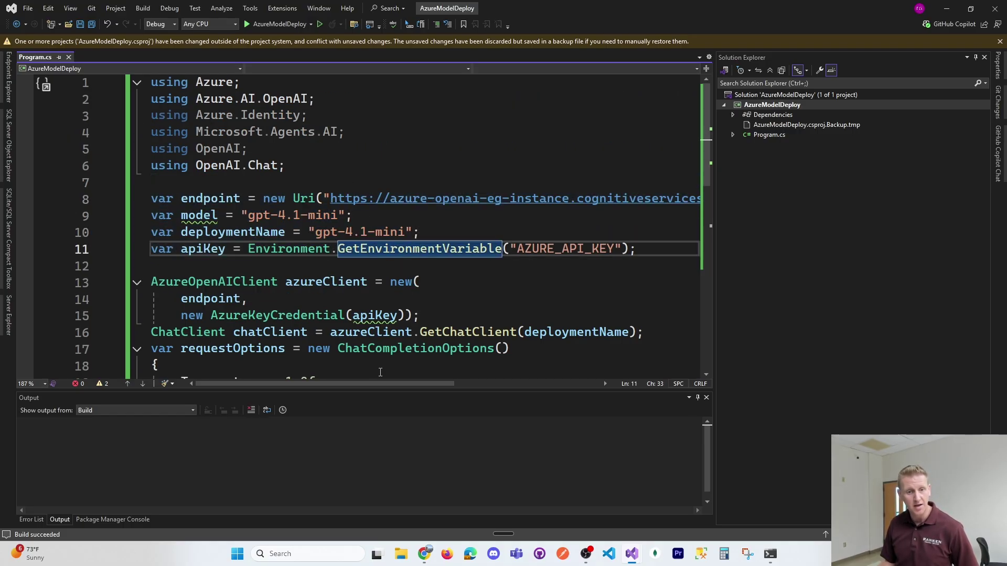
{"action": "left_click", "coordinate": [585, 557]}
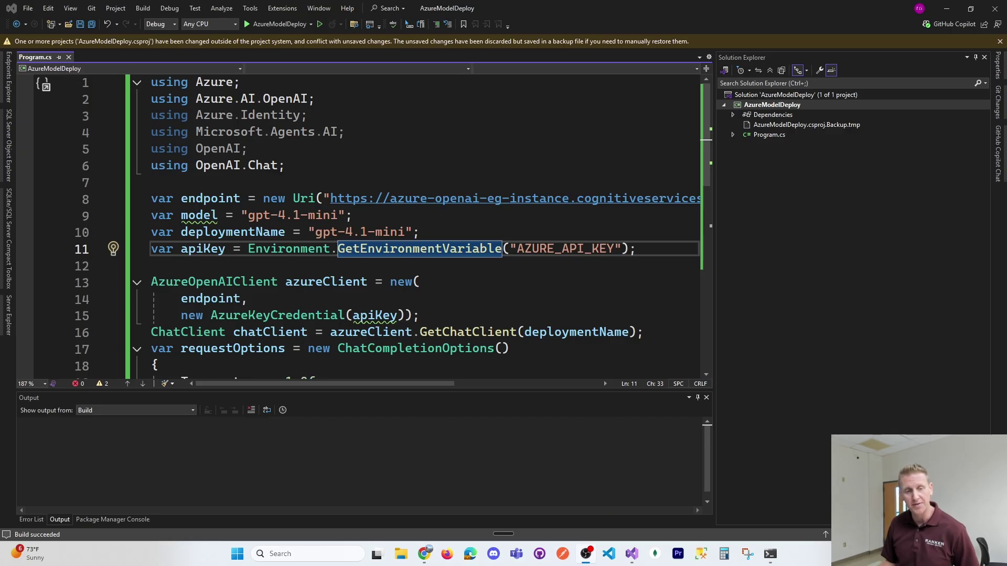